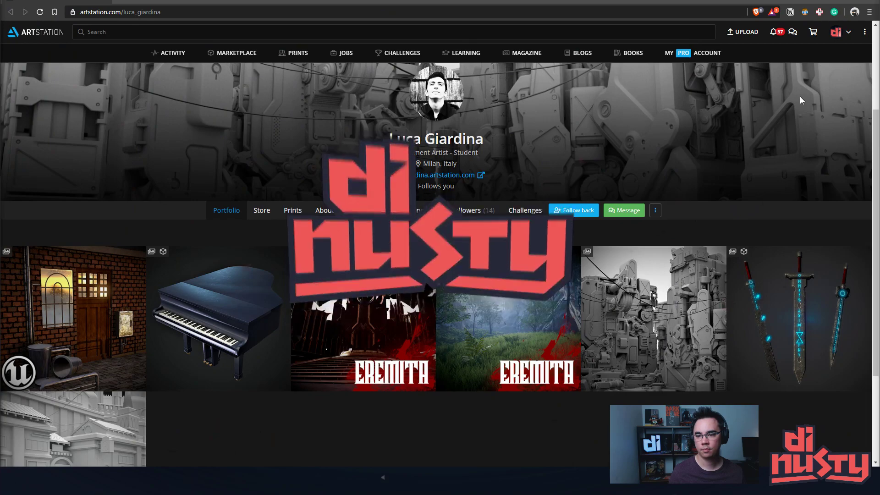
scroll(813, 81, "down", 1)
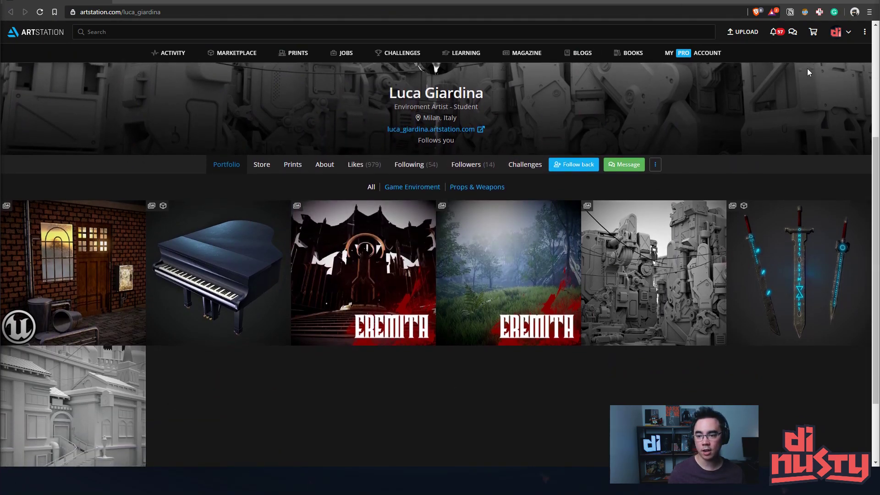
scroll(732, 119, "down", 2)
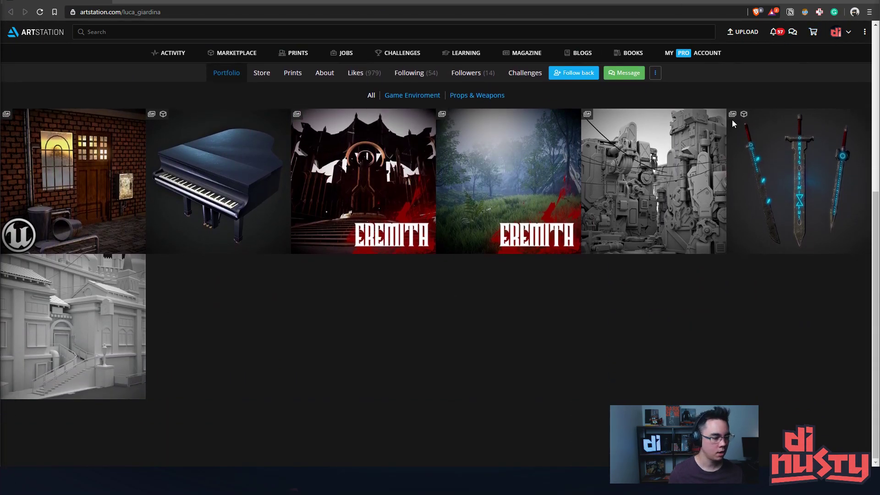
scroll(257, 269, "up", 2)
scroll(255, 261, "up", 2)
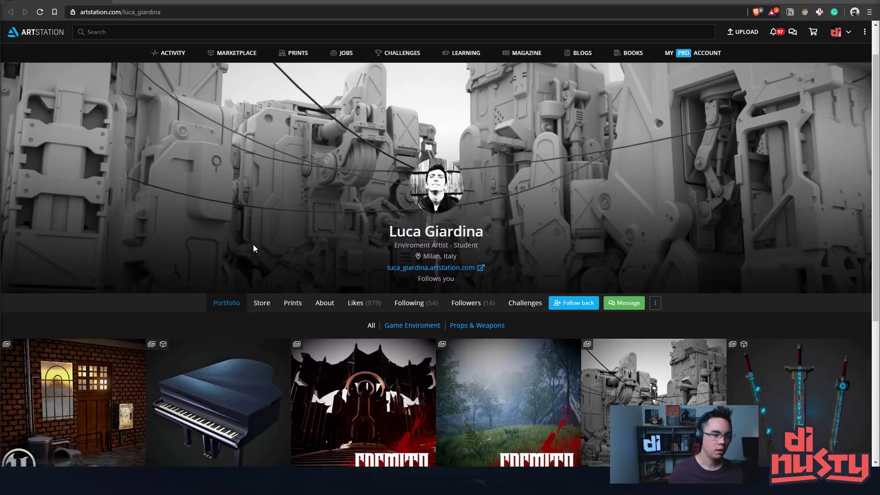
scroll(254, 245, "down", 5)
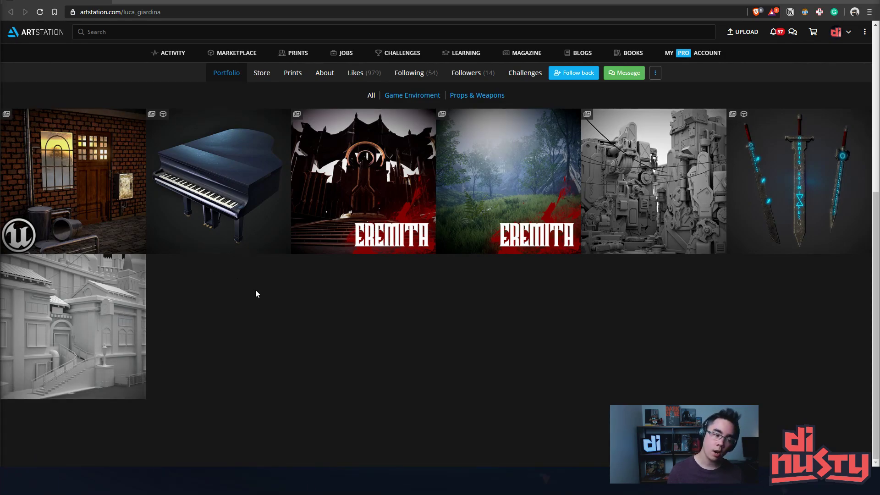
scroll(271, 249, "up", 6)
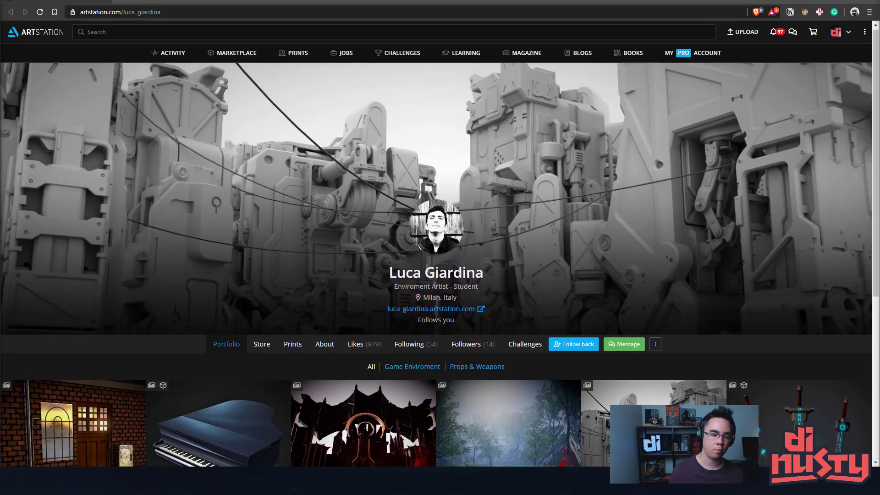
scroll(247, 271, "down", 6)
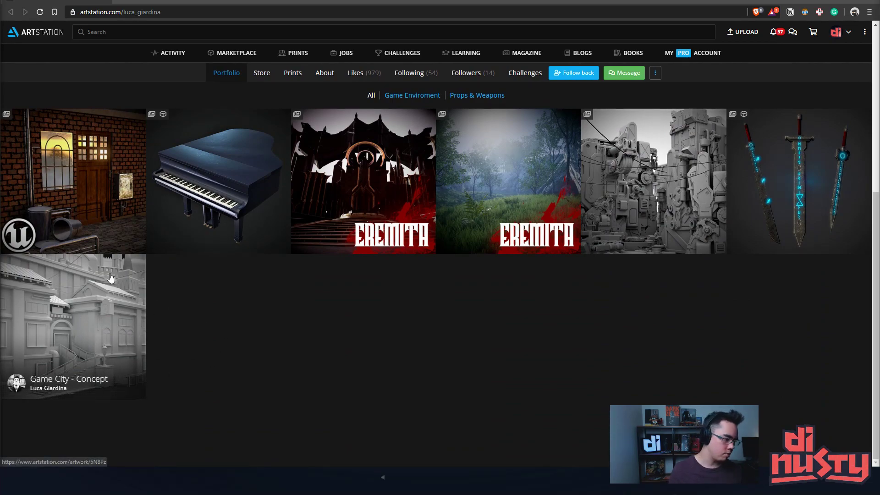
Open the Game City - Concept artwork and copy its image
left_click(111, 356)
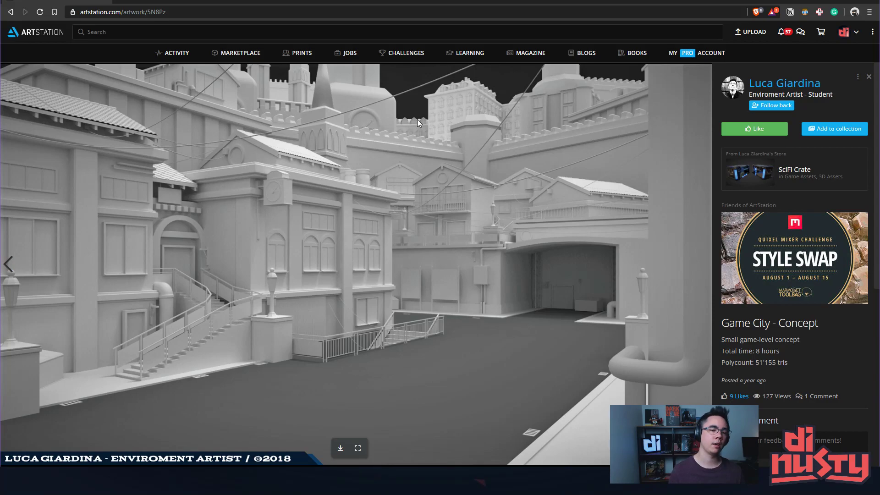
right_click(378, 246)
left_click(404, 275)
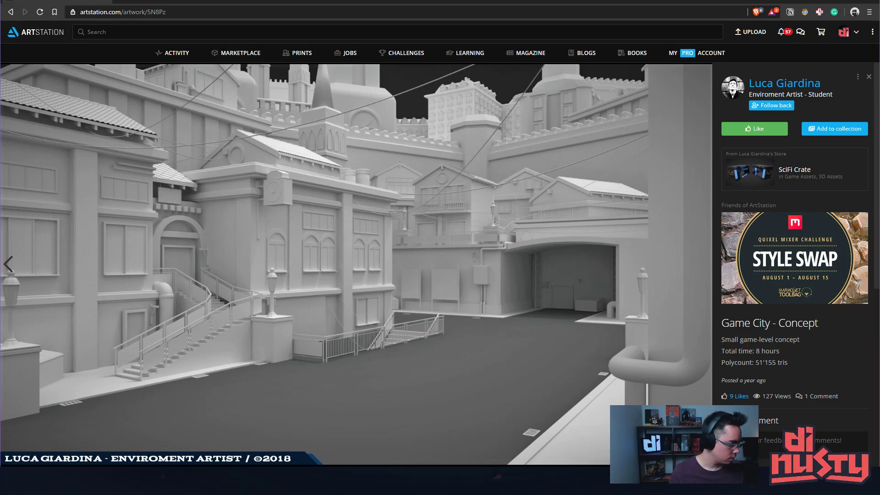
Paste the city render into Photoshop and set a 5 px vivid green brush
key("alt+Tab")
key("ctrl+v")
scroll(354, 232, "left", 5)
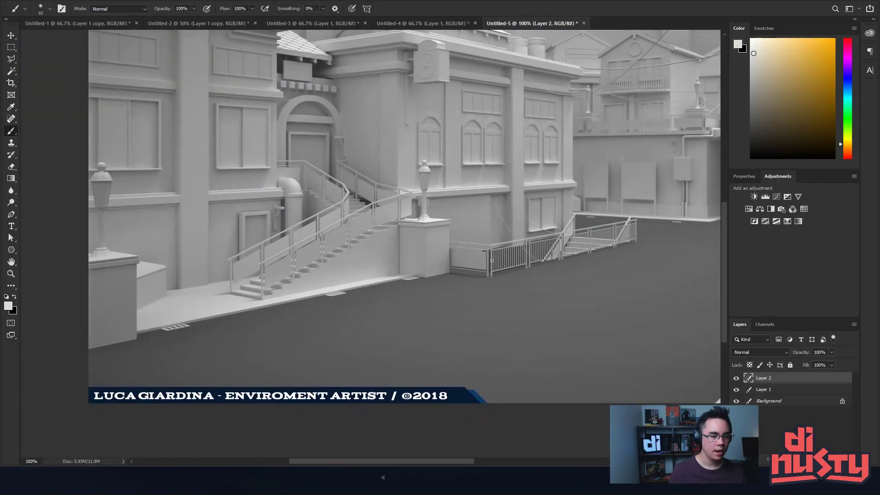
scroll(439, 285, "up", 1)
scroll(439, 285, "down", 1)
right_click(415, 301, "alt")
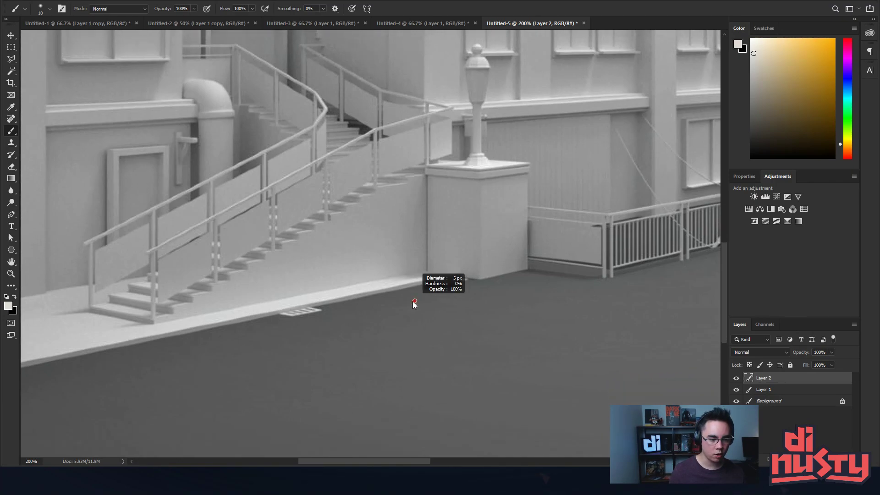
left_click(849, 118)
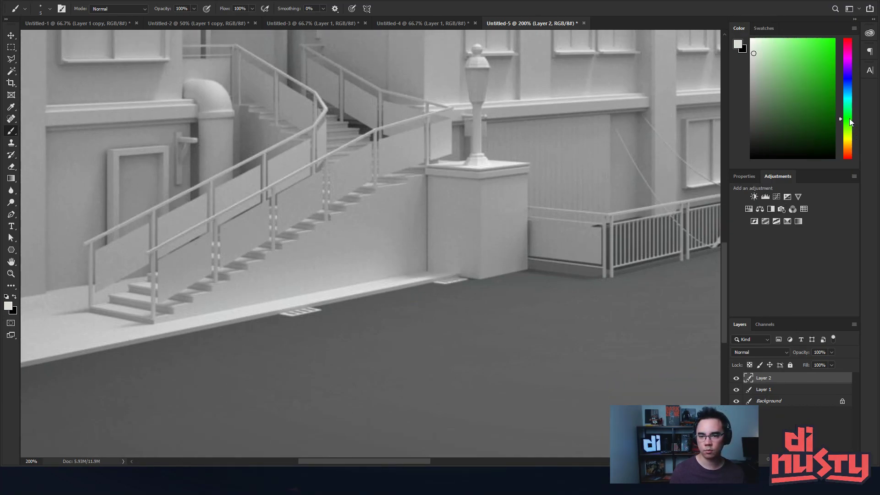
left_click(832, 42)
Draw a straight green line along the curb
left_click_drag(538, 188, 278, 203)
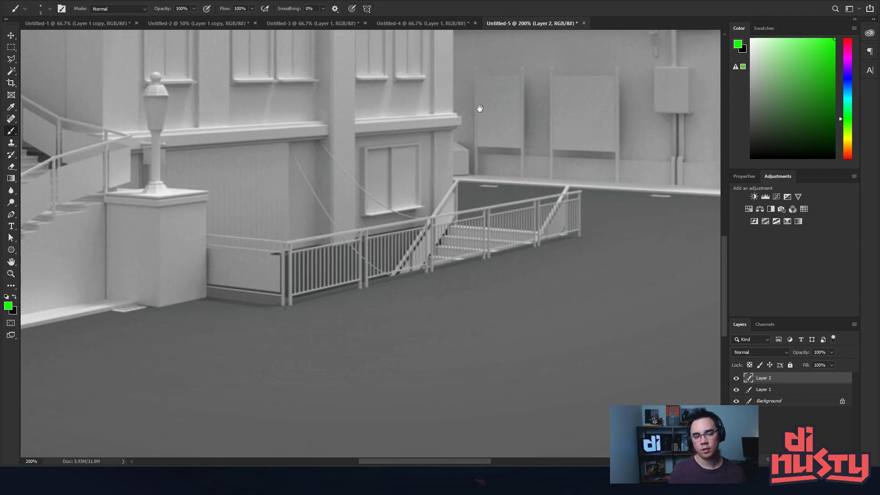
left_click_drag(478, 110, 502, 269)
left_click(512, 186)
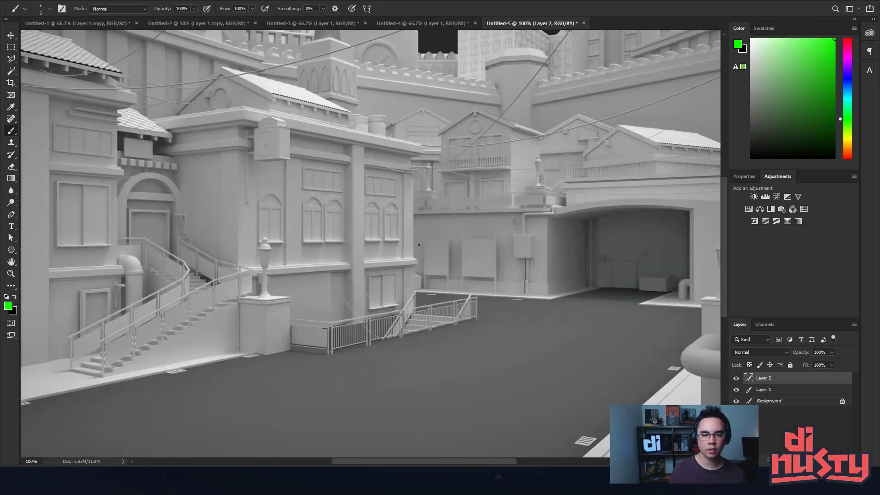
left_click_drag(393, 252, 537, 145)
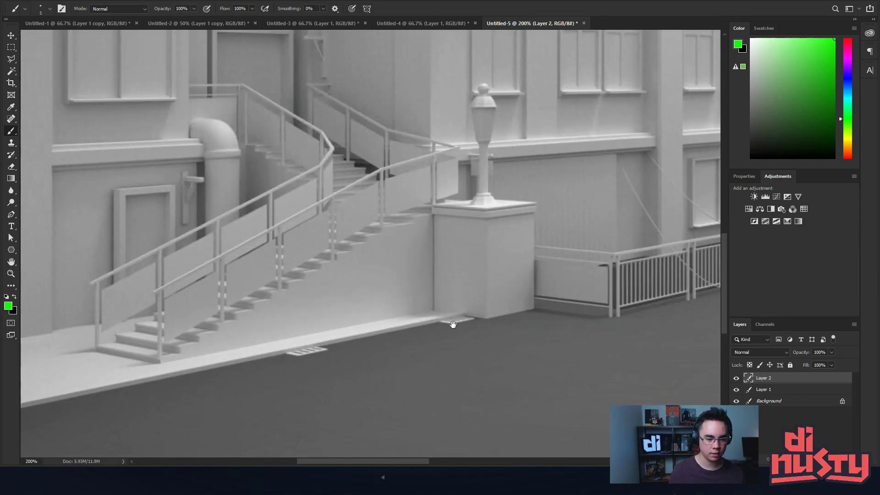
left_click_drag(453, 324, 512, 289)
left_click(83, 372, "shift")
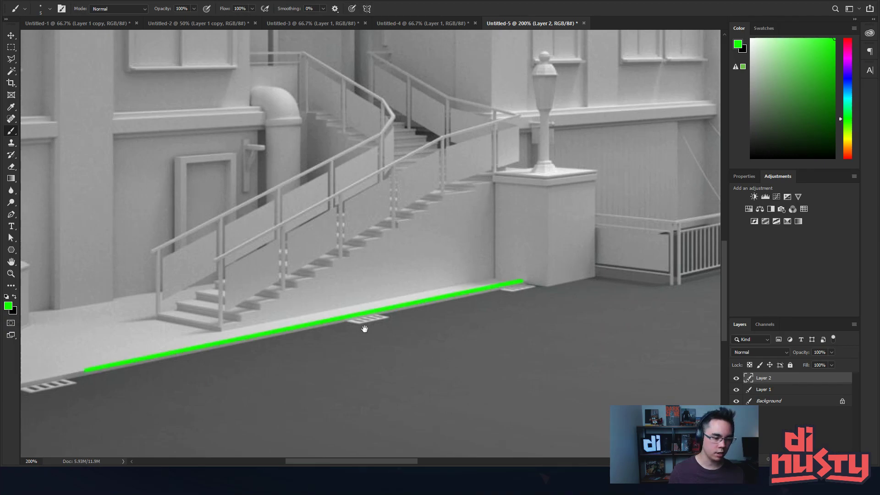
Trace the lower and upper stair handrails in green; undo the pedestal edge line
mouse_move(365, 326)
left_mouse_down()
mouse_move(393, 304)
mouse_move(316, 329)
left_mouse_up()
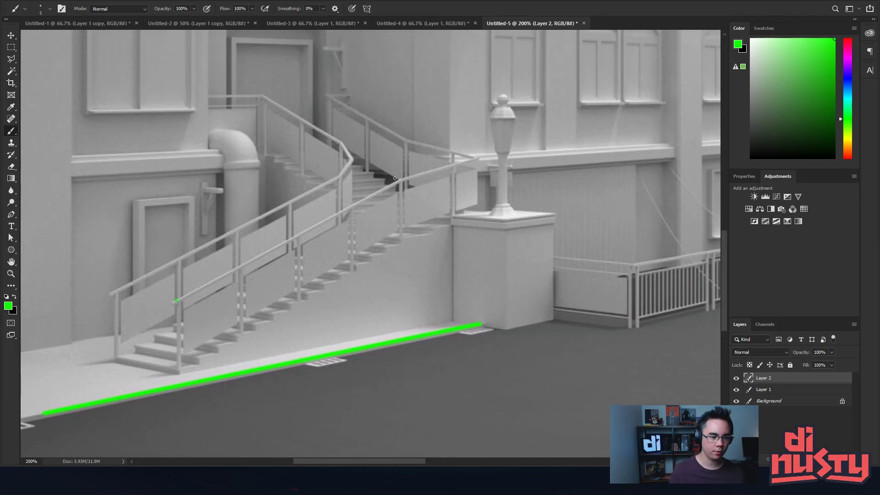
left_click(387, 189, "shift")
scroll(337, 192, "up", 1)
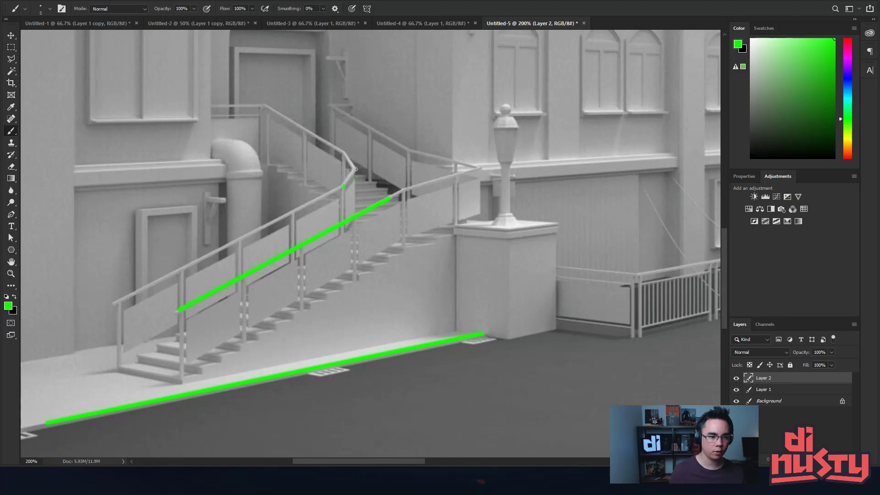
left_click(266, 107, "shift")
mouse_move(526, 179)
left_mouse_down()
mouse_move(478, 205)
mouse_move(499, 165)
left_mouse_up()
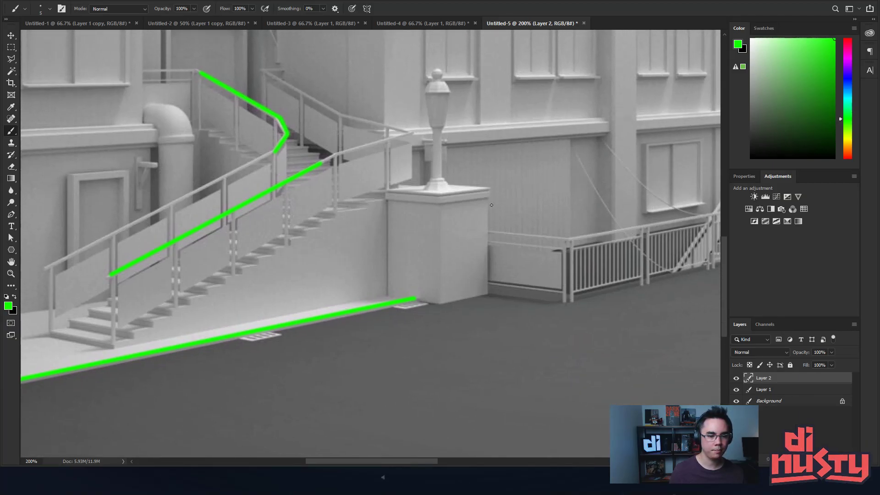
left_click(489, 295, "shift")
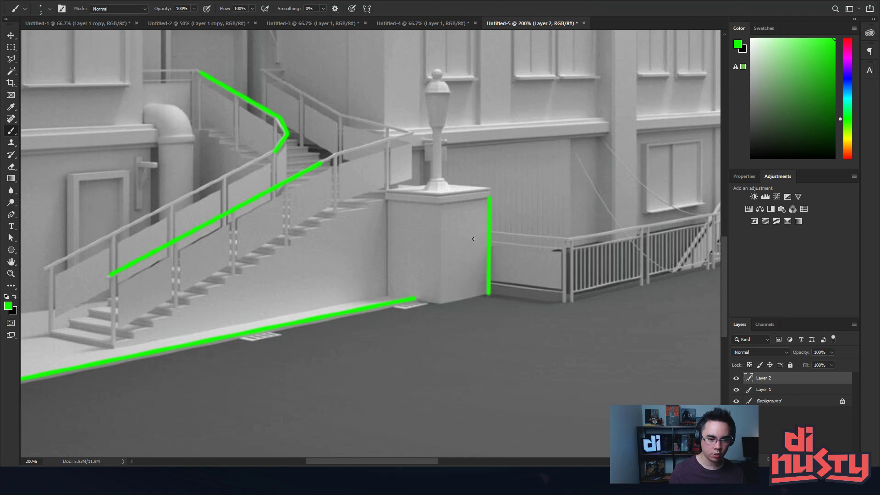
key("ctrl+z")
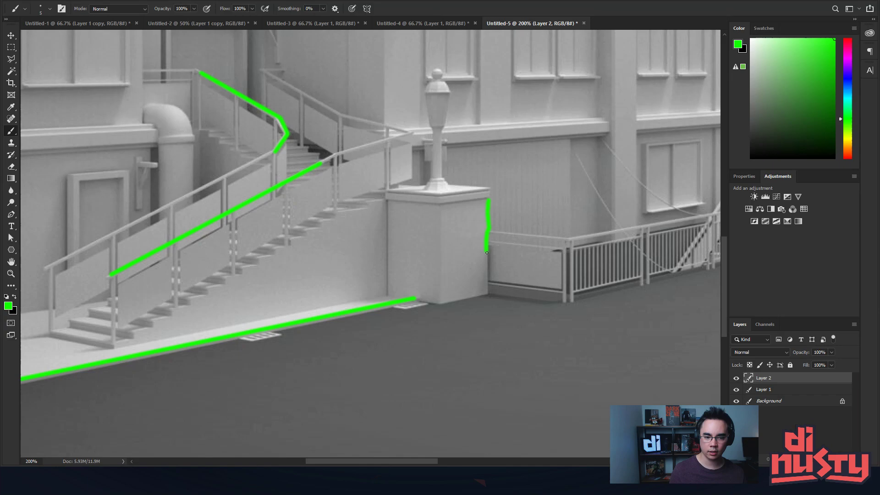
mouse_move(506, 287)
left_mouse_down()
mouse_move(467, 314)
mouse_move(452, 248)
left_mouse_up()
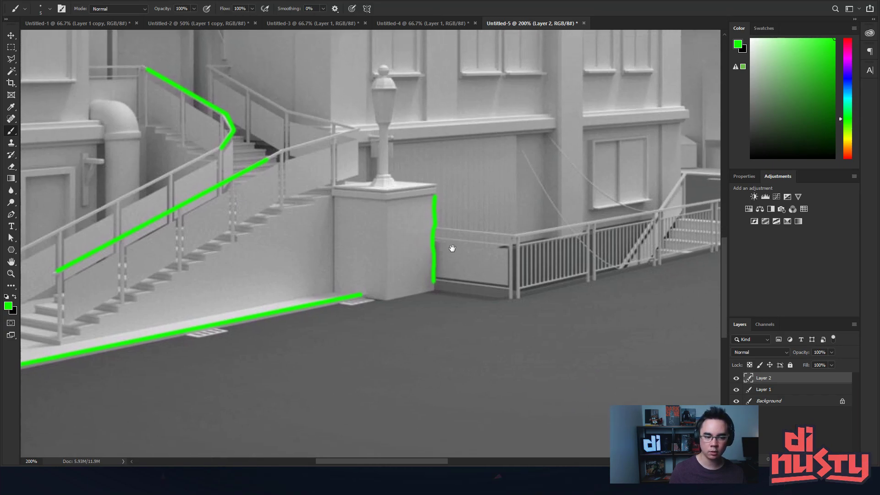
left_click_drag(383, 223, 518, 189)
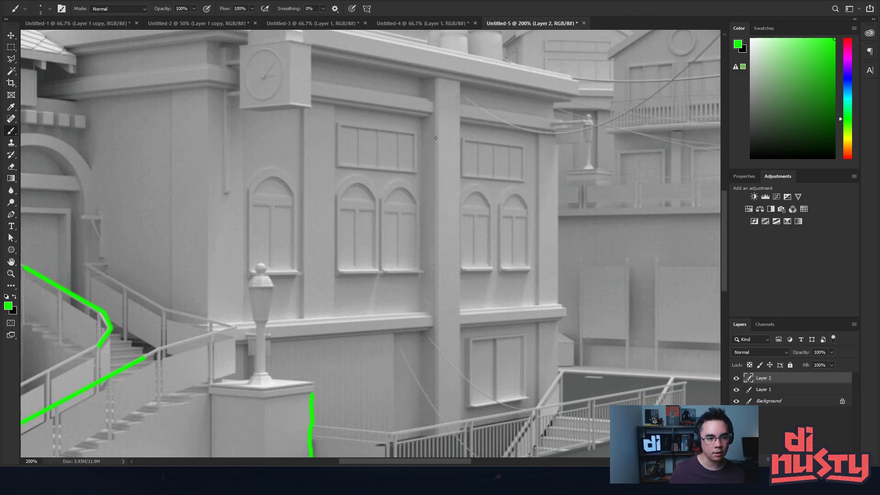
Remove a stray vertical facade stroke and zoom in on the arched windows
left_click_drag(433, 138, 441, 203)
key("ctrl+z")
scroll(442, 241, "down", 5)
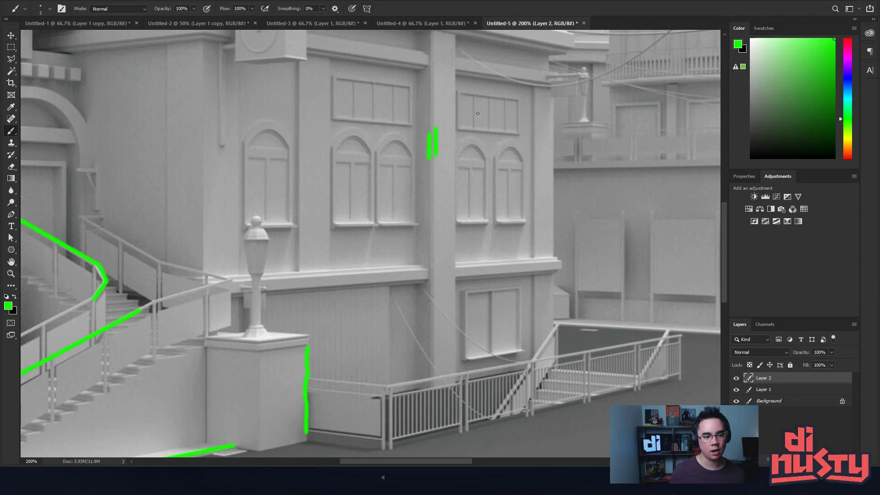
scroll(527, 126, "up", 3)
scroll(527, 126, "right", 2)
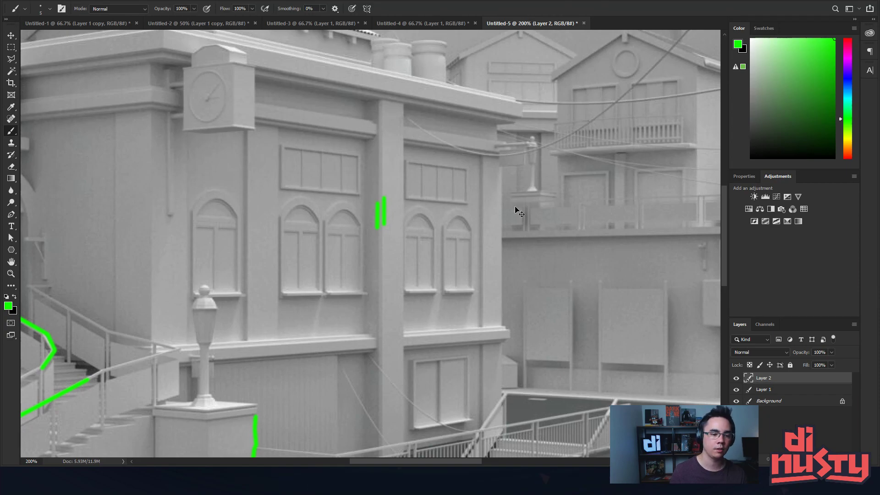
key("ctrl+plus")
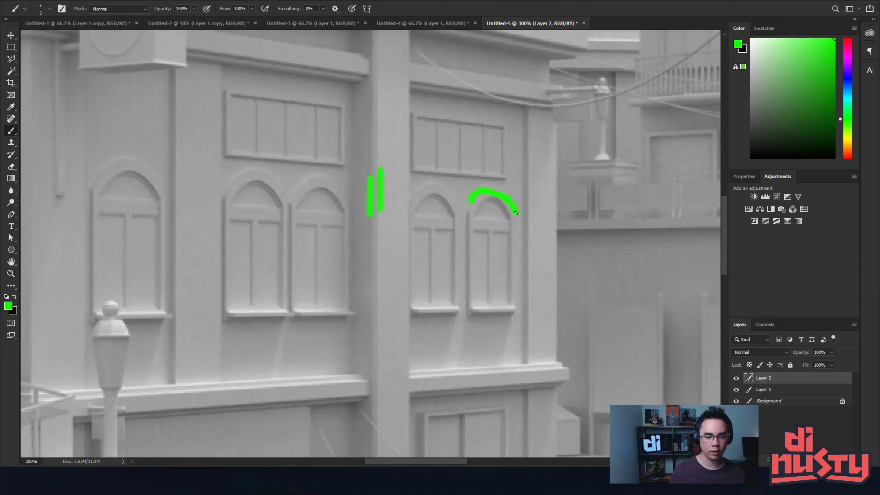
Outline the right arched window in green, then undo the whole outline
key("ctrl+z")
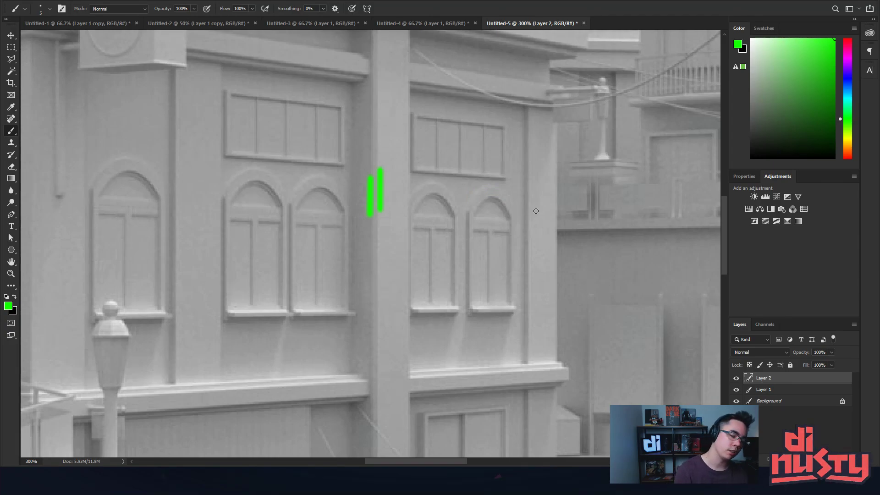
scroll(497, 195, "down", 1)
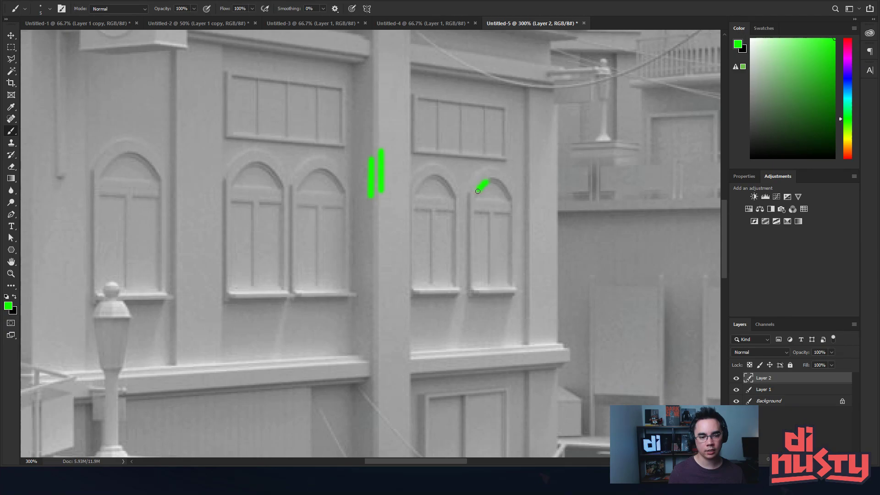
mouse_move(478, 191)
left_mouse_down()
mouse_move(489, 181)
mouse_move(511, 195)
left_mouse_up()
left_click(509, 285, "shift")
left_click(477, 285, "shift")
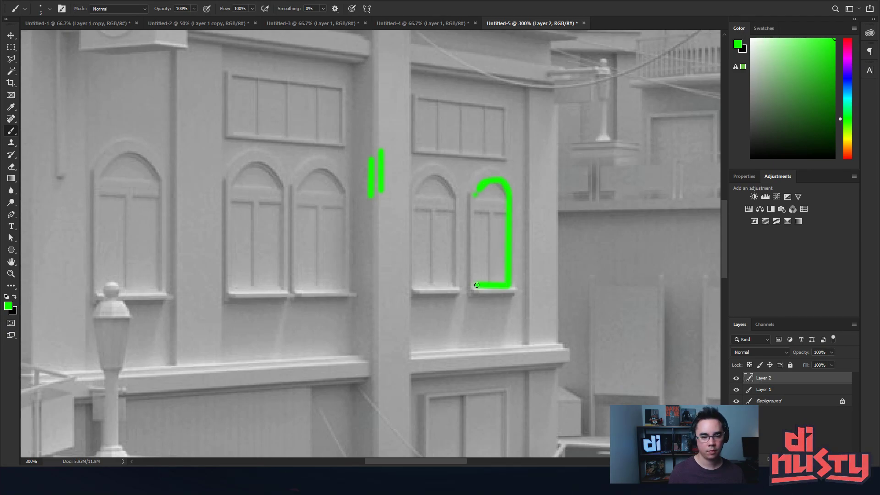
left_click(475, 193, "shift")
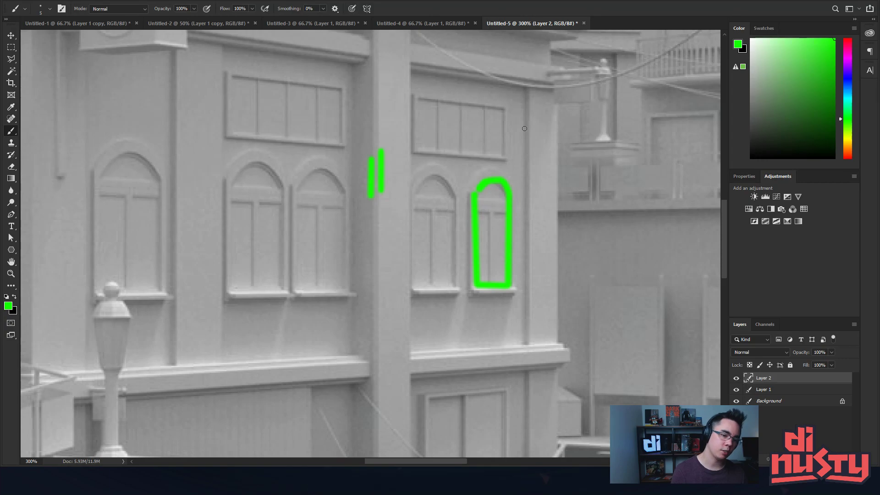
key("ctrl+z")
key("ctrl+z")
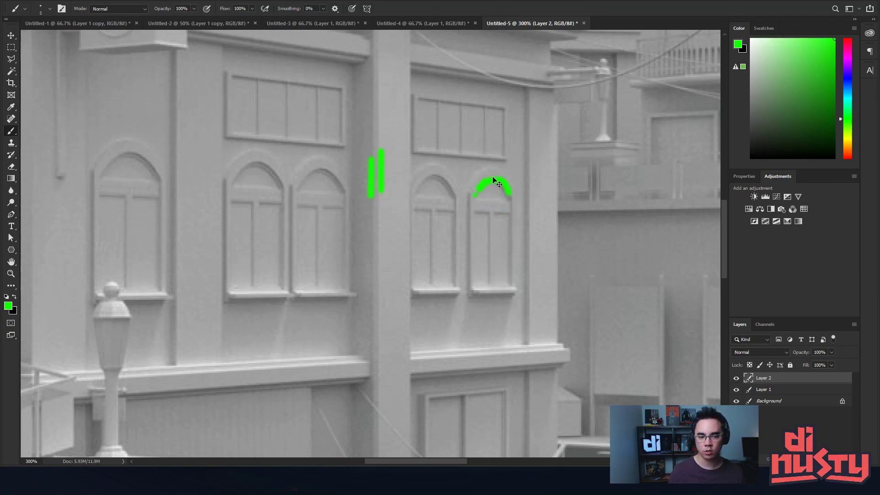
key("ctrl+z")
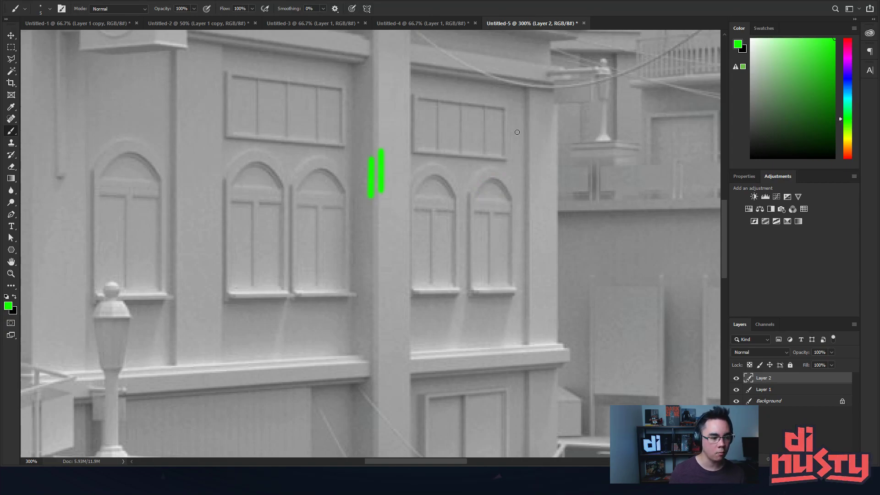
scroll(516, 132, "down", 2)
Mark the top-left corner of the lower window with a short green stroke
scroll(454, 223, "up", 2)
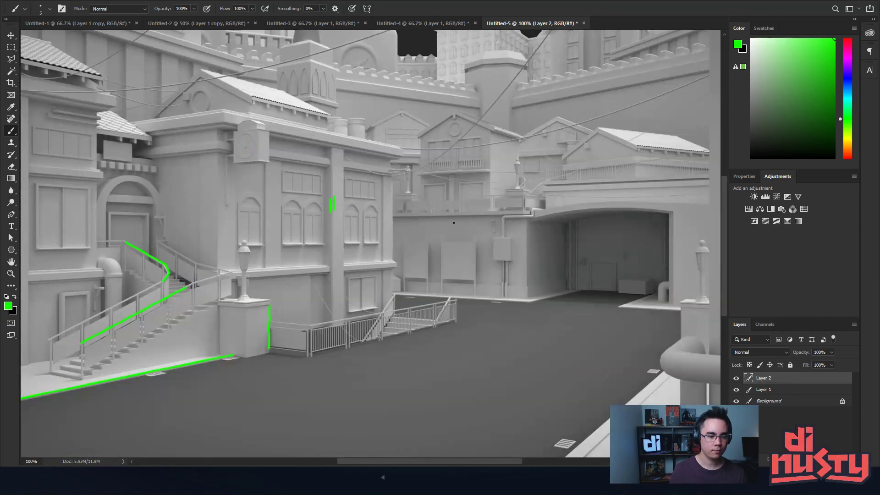
scroll(373, 222, "up", 3)
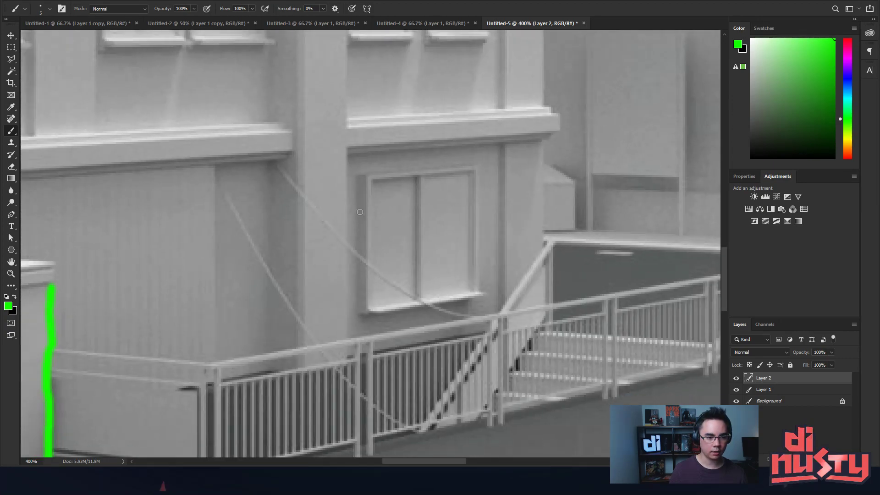
left_click_drag(355, 177, 369, 175)
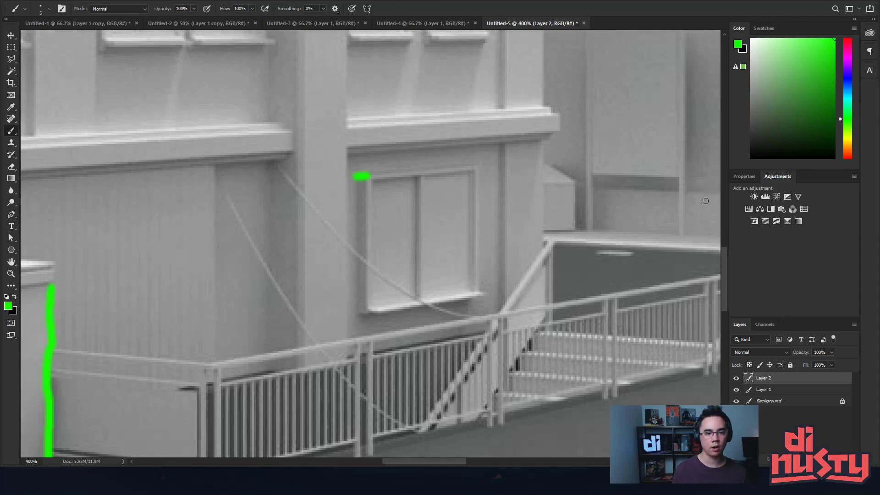
scroll(493, 175, "down", 6)
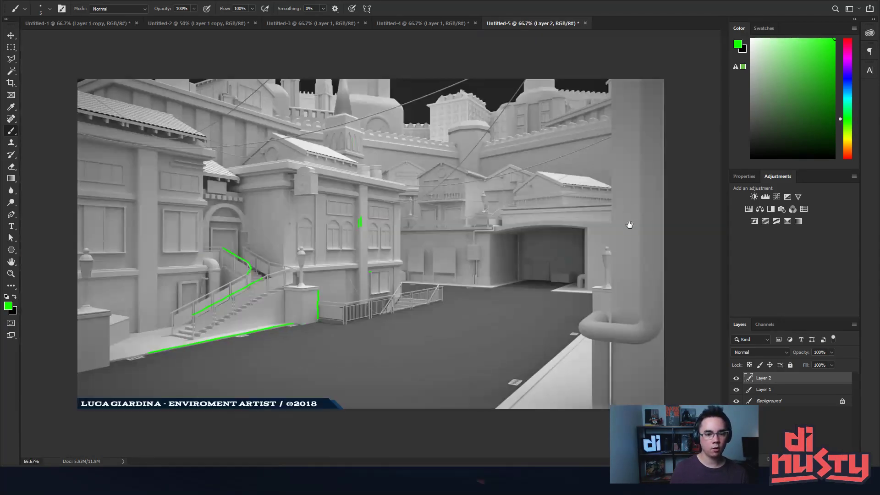
scroll(586, 262, "up", 1)
Try green marks on the roof edge and tall building corner, undoing both
left_click_drag(586, 263, 372, 262)
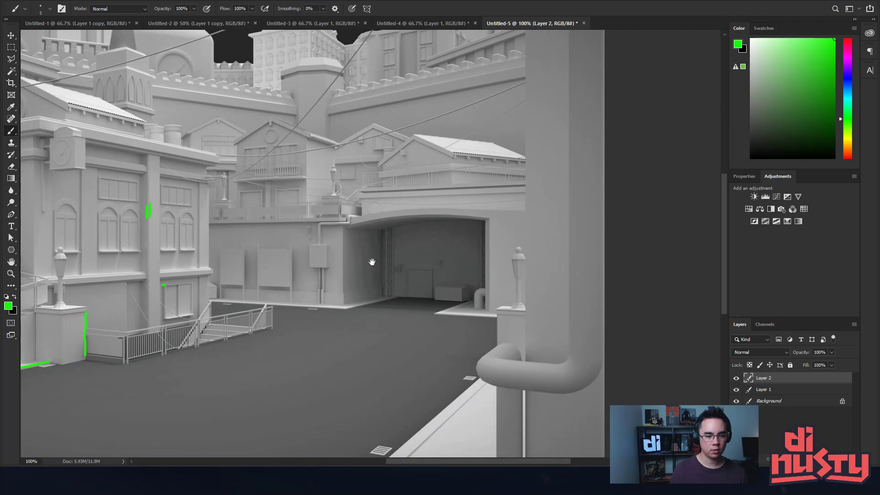
scroll(372, 262, "up", 1)
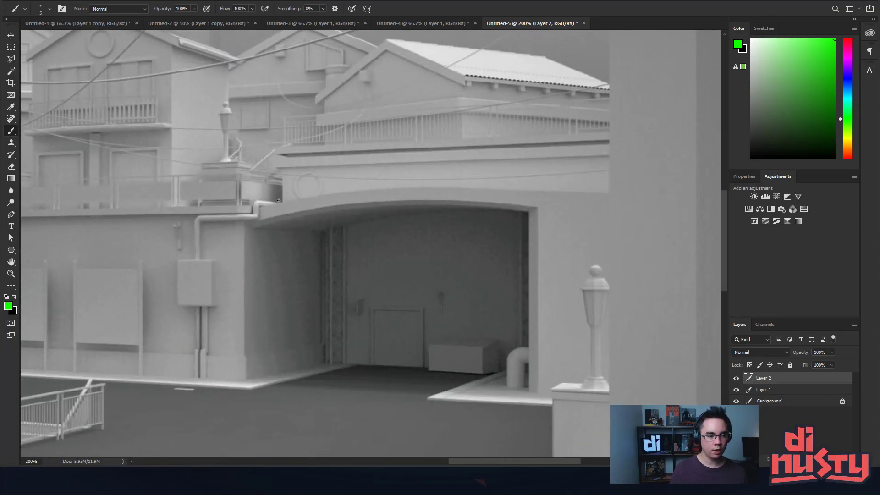
mouse_move(616, 193)
left_mouse_down()
mouse_move(240, 203)
mouse_move(512, 190)
left_mouse_up()
key("ctrl+z")
key("ctrl+z")
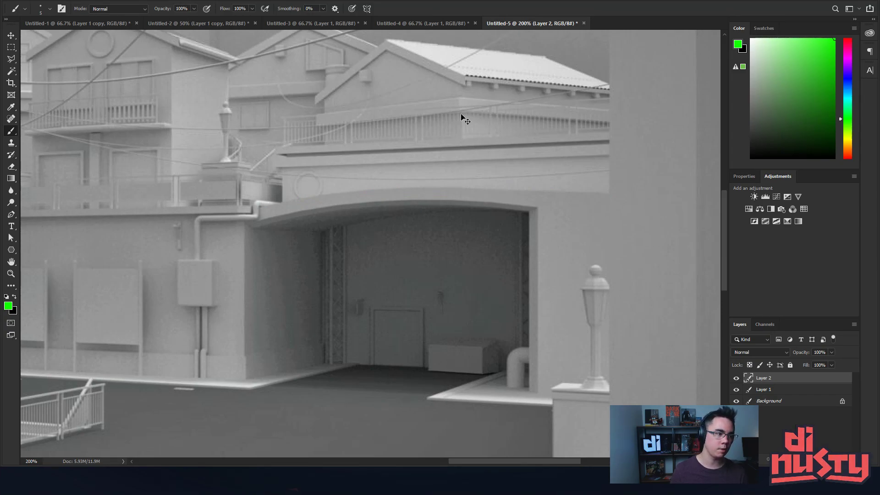
key("ctrl+minus")
key("ctrl+minus")
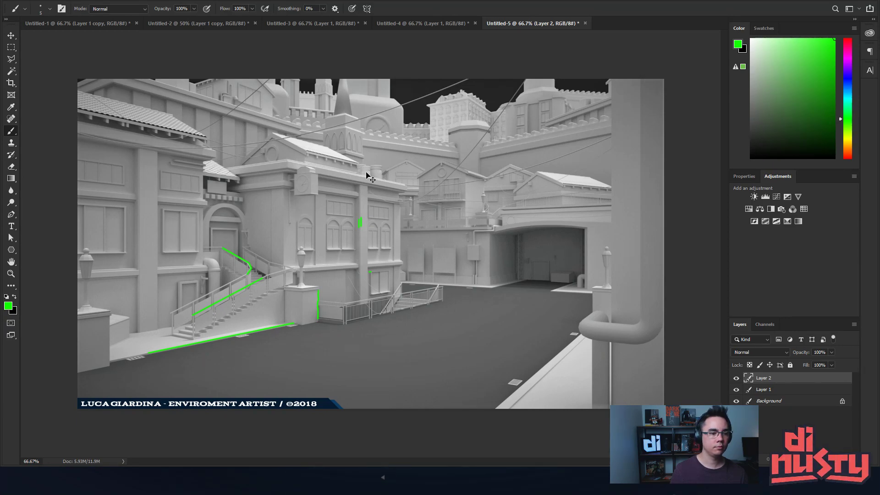
key("ctrl+plus")
mouse_move(416, 157)
left_mouse_down()
mouse_move(402, 248)
mouse_move(499, 238)
mouse_move(499, 248)
mouse_move(381, 227)
mouse_move(426, 226)
mouse_move(495, 167)
mouse_move(423, 222)
mouse_move(424, 212)
left_mouse_up()
key("ctrl+plus")
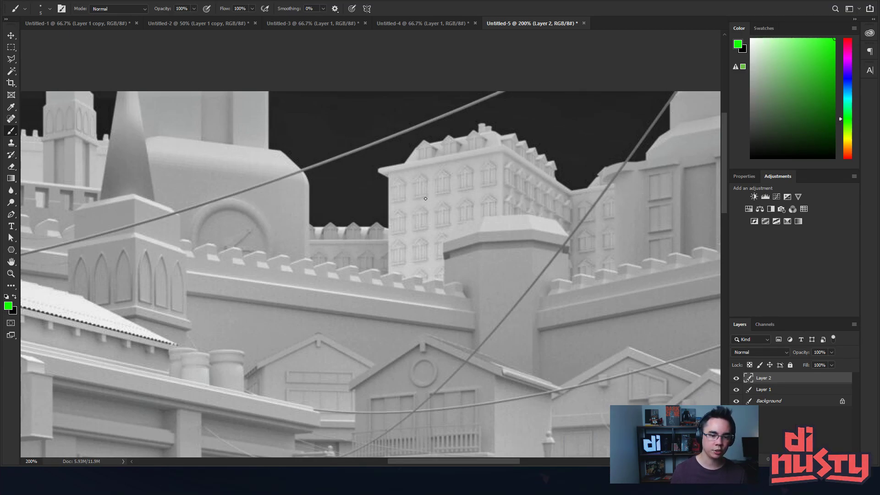
key("ctrl+plus")
mouse_move(586, 177)
left_mouse_down()
mouse_move(399, 281)
mouse_move(440, 242)
left_mouse_up()
mouse_move(399, 199)
left_mouse_down()
mouse_move(388, 212)
mouse_move(390, 236)
left_mouse_up()
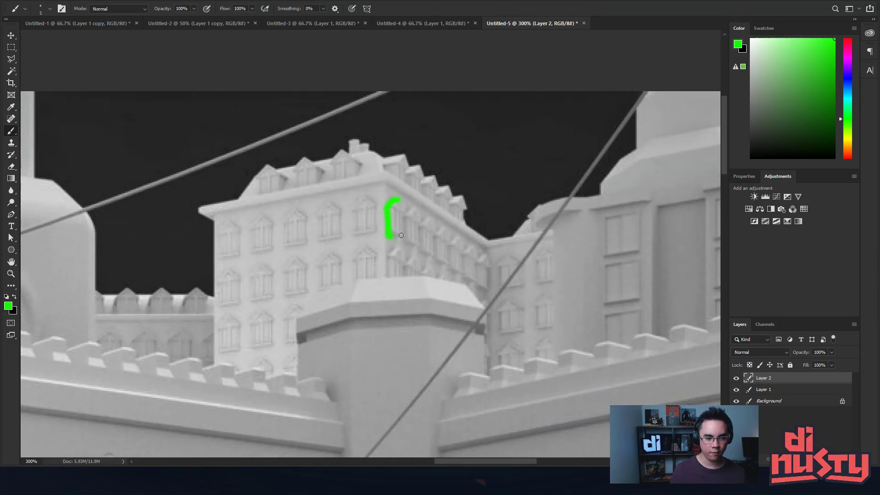
key("ctrl+z")
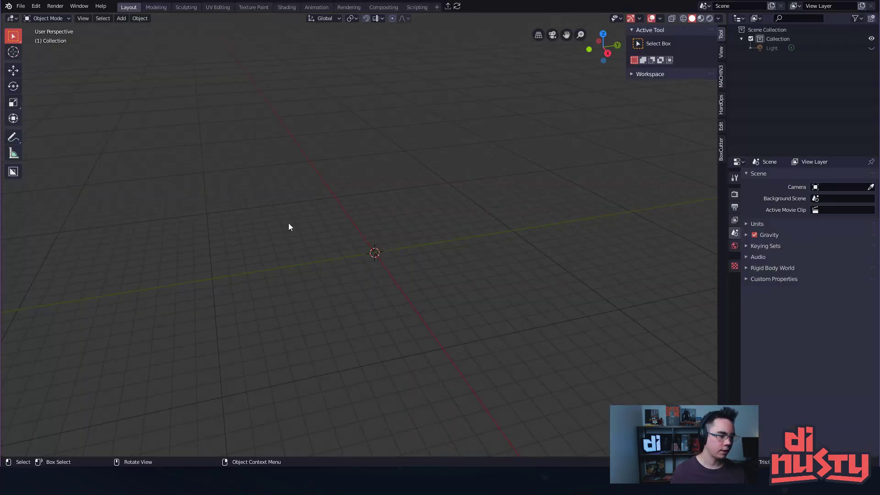
Load the recent TopUnit01.blend file, discarding the unsaved startup scene, and deselect the roof
key("ctrl+s")
left_click(349, 180)
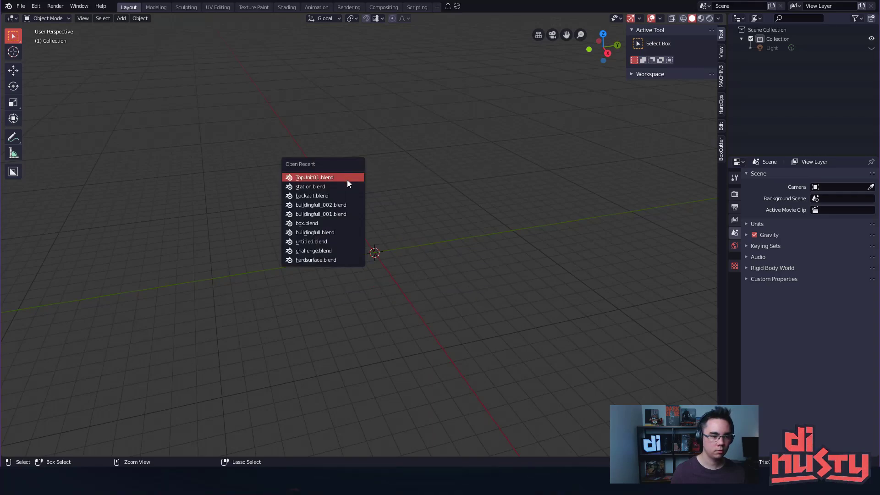
left_click(345, 185)
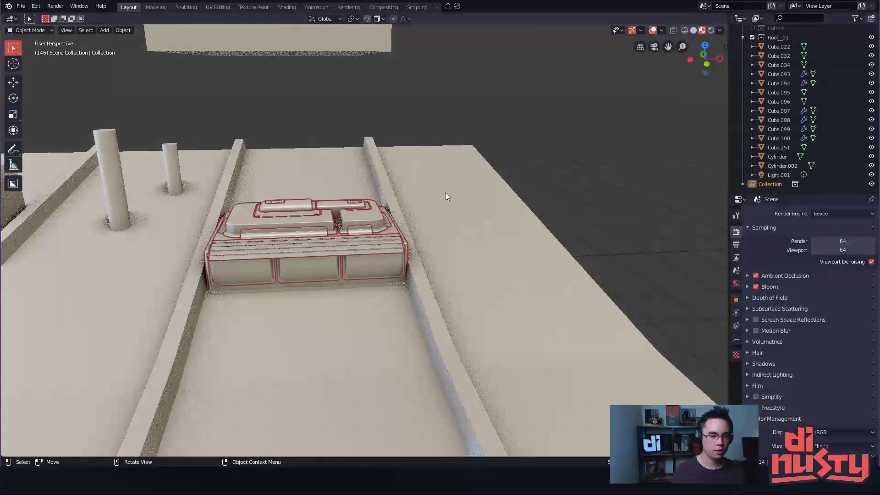
left_click(417, 202)
left_click_drag(417, 202, 436, 224)
left_click(560, 195)
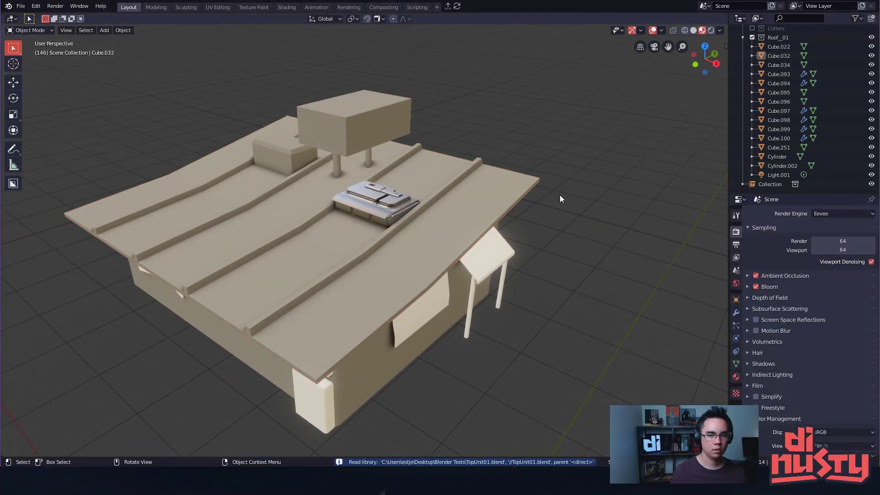
Collapse Roof_01, show Collection and Decals, and switch to Solid shading
scroll(747, 42, "up", 3)
left_click(743, 93)
left_click(753, 39)
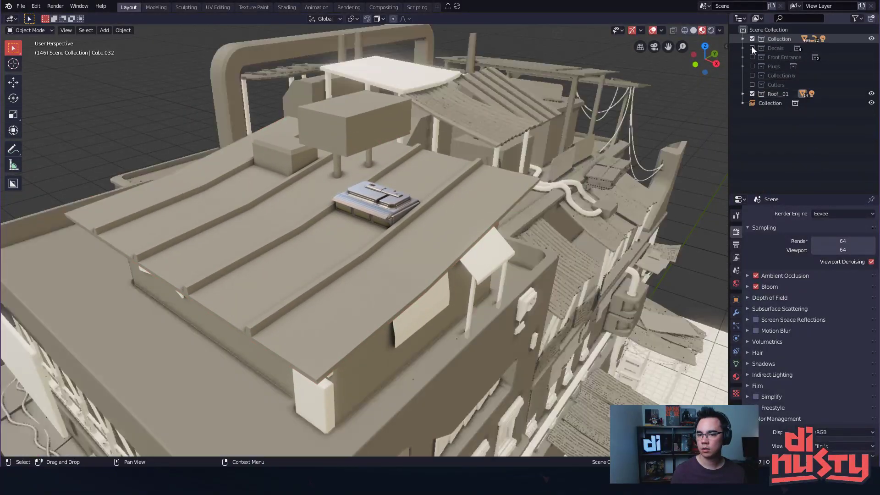
left_click(753, 47)
left_click(694, 30)
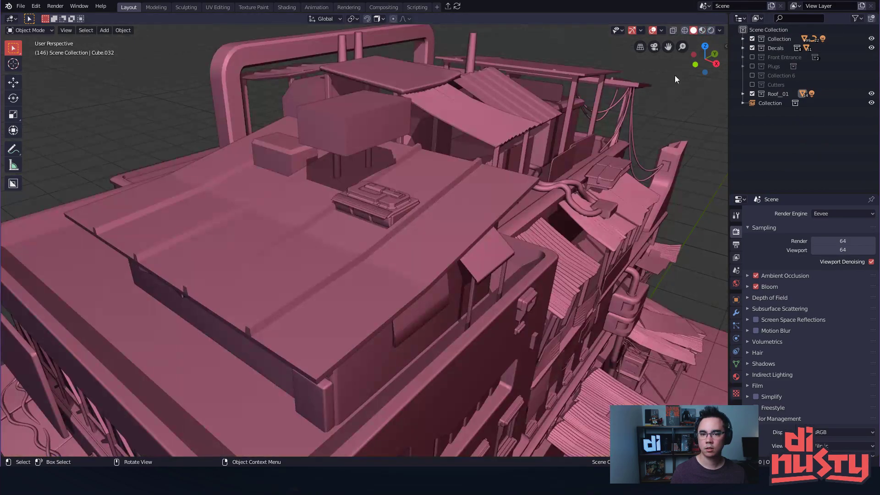
Orbit around the building to inspect the side pipe and the wall of framed windows
left_click_drag(675, 76, 539, 256)
scroll(538, 256, "up", 4)
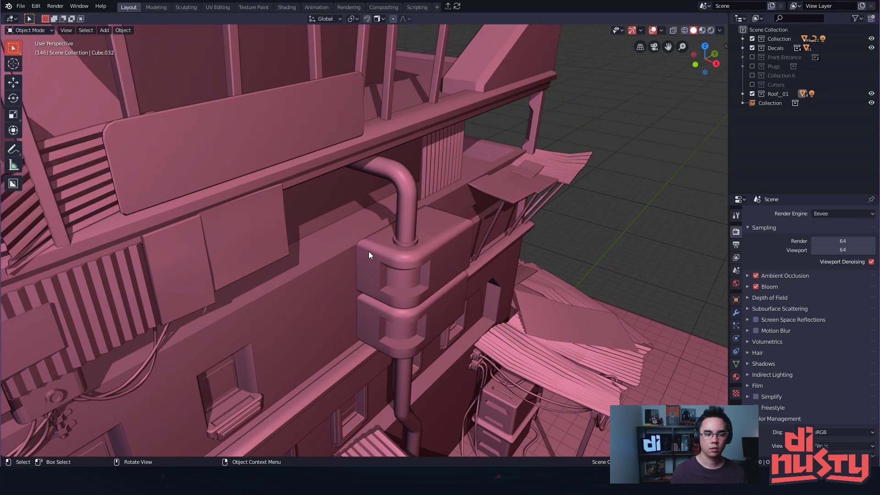
left_click_drag(472, 222, 404, 139)
scroll(439, 230, "up", 4)
scroll(348, 260, "up", 3)
scroll(405, 139, "down", 5)
left_click_drag(428, 188, 389, 172)
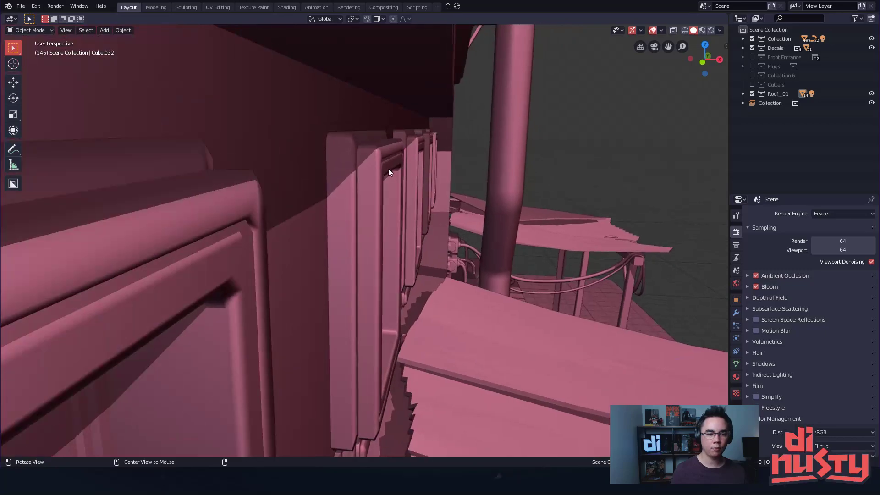
left_click_drag(330, 152, 390, 156)
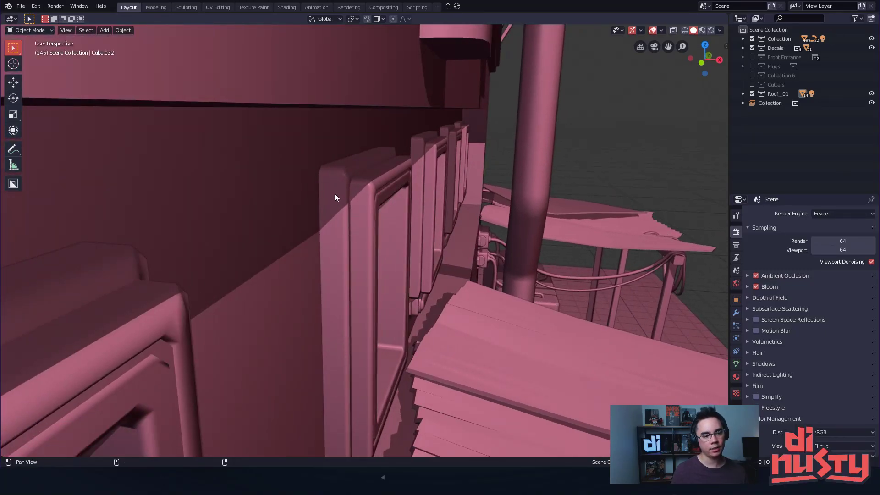
left_click_drag(336, 194, 334, 137)
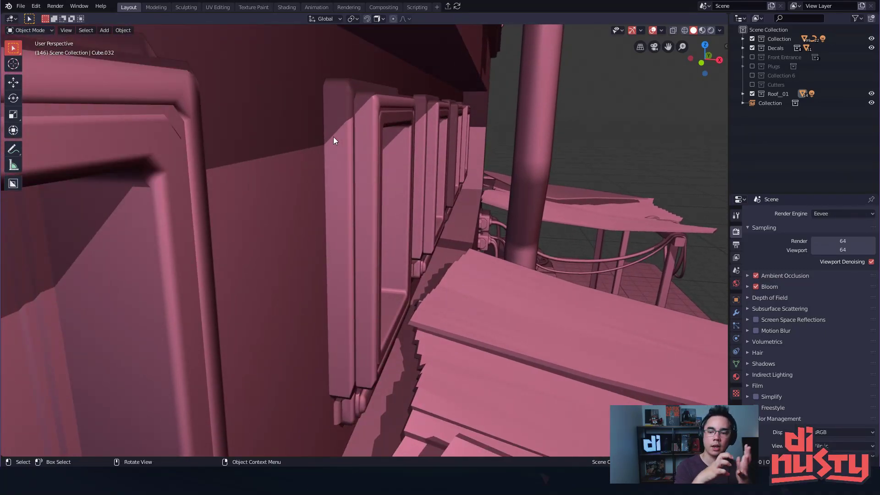
left_click_drag(339, 89, 338, 208)
left_click_drag(397, 195, 420, 210)
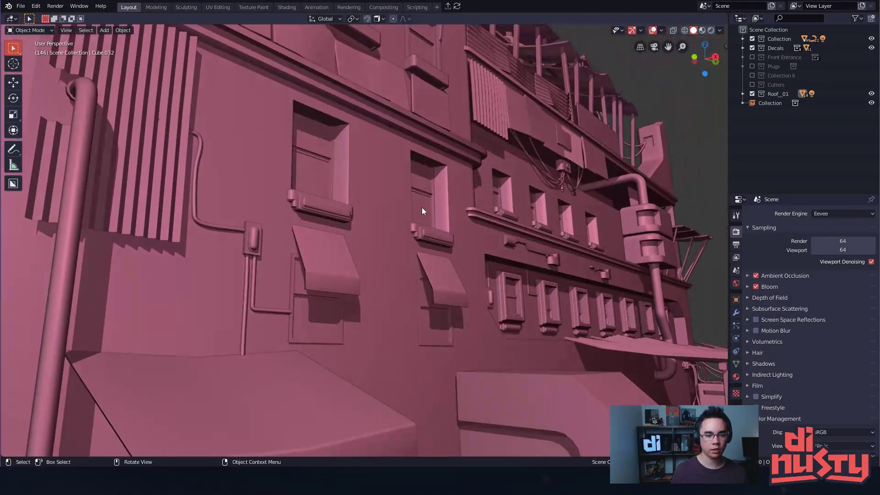
Select and inspect the facade window panel and the row of small windows
left_click(684, 99)
left_click_drag(684, 99, 615, 147)
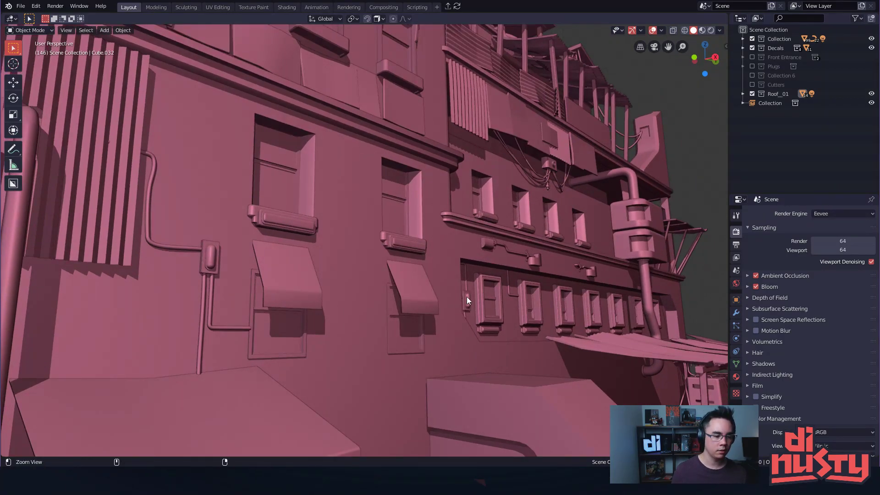
left_click_drag(467, 296, 380, 227)
left_click(380, 226)
left_click(510, 231)
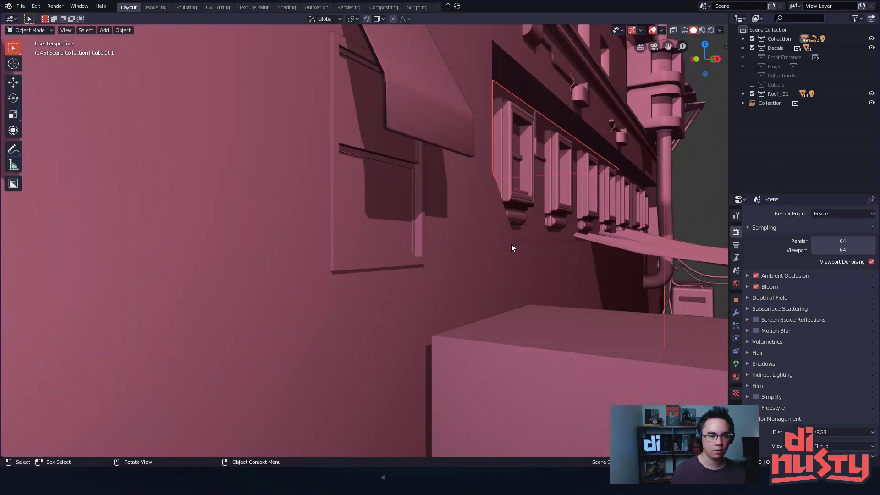
left_click_drag(511, 244, 402, 201)
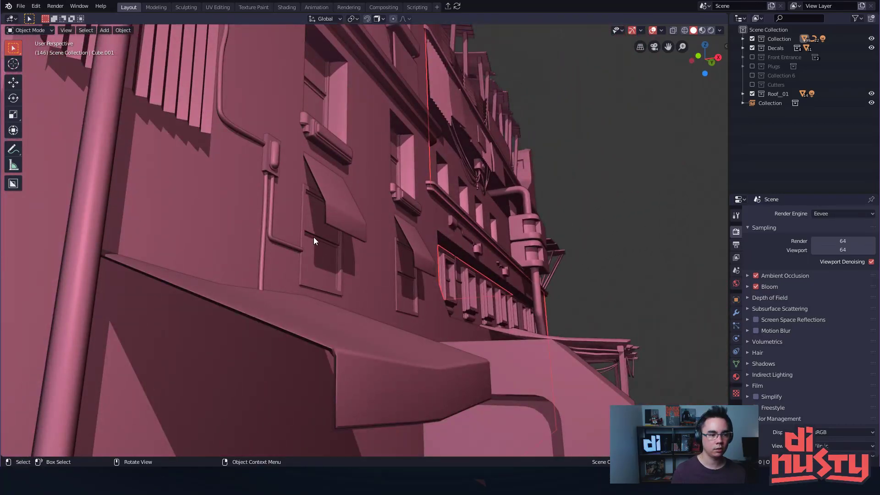
Make the Front Entrance collection visible and view it up close
left_click_drag(336, 219, 509, 213)
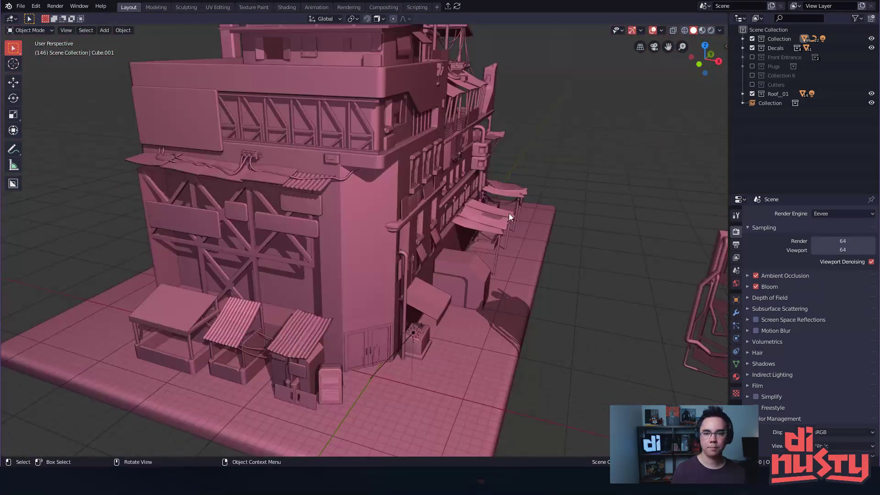
left_click(753, 57)
left_click_drag(584, 116, 468, 161)
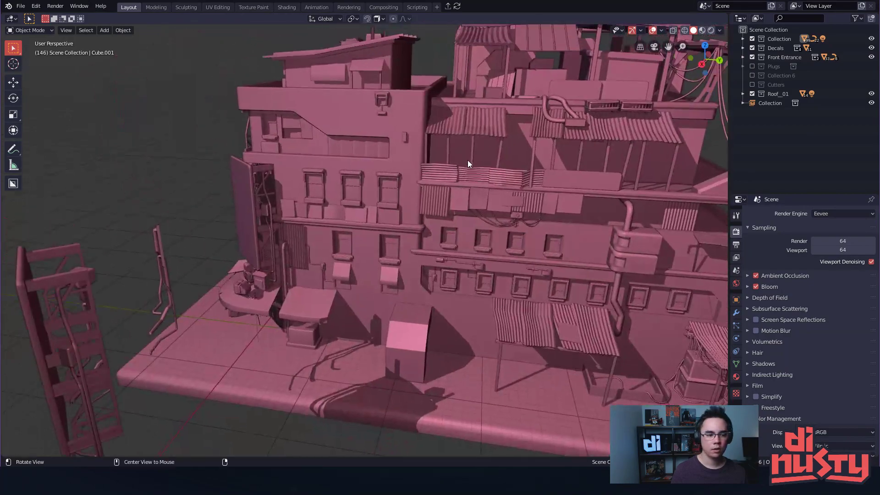
scroll(263, 139, "down", 3)
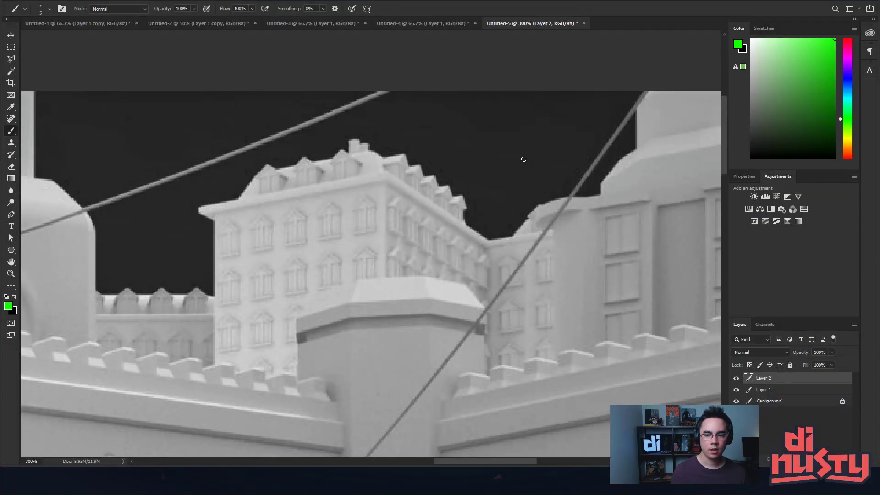
key("ctrl+minus")
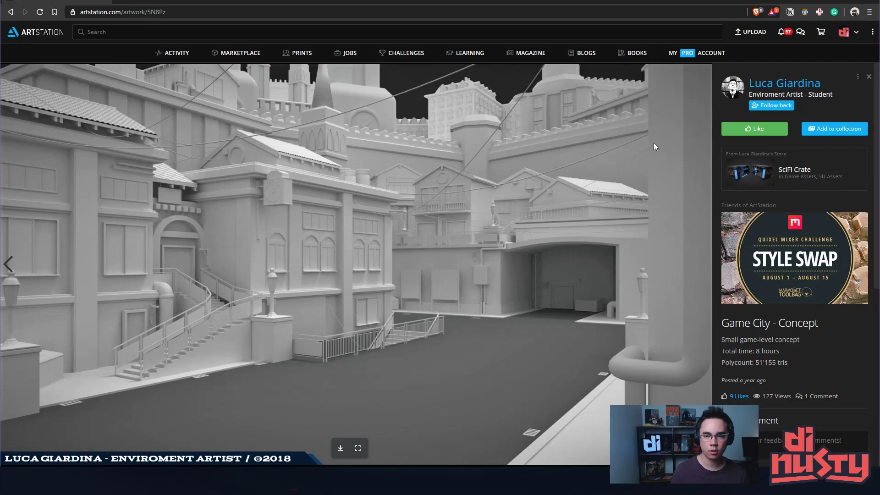
Move to the artist's Fantasy Swords artwork and scroll through its three sword renders
key("Right")
scroll(518, 136, "down", 4)
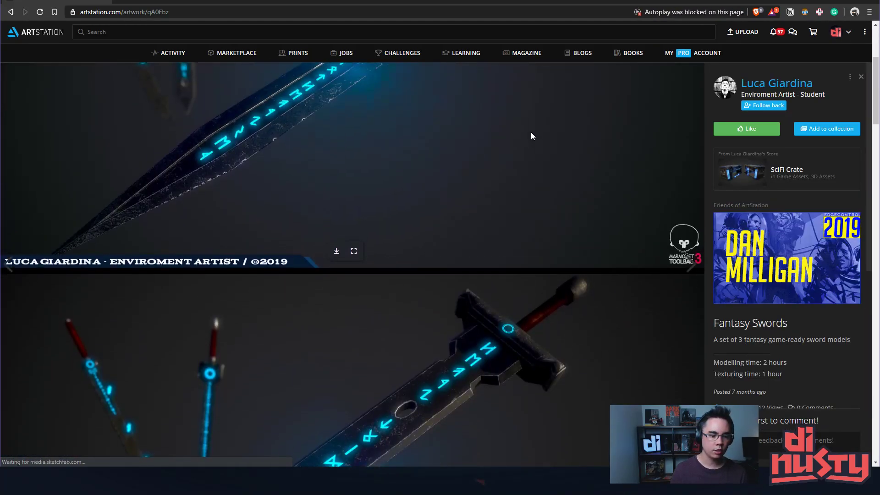
scroll(532, 134, "down", 4)
scroll(560, 134, "up", 4)
scroll(552, 134, "down", 4)
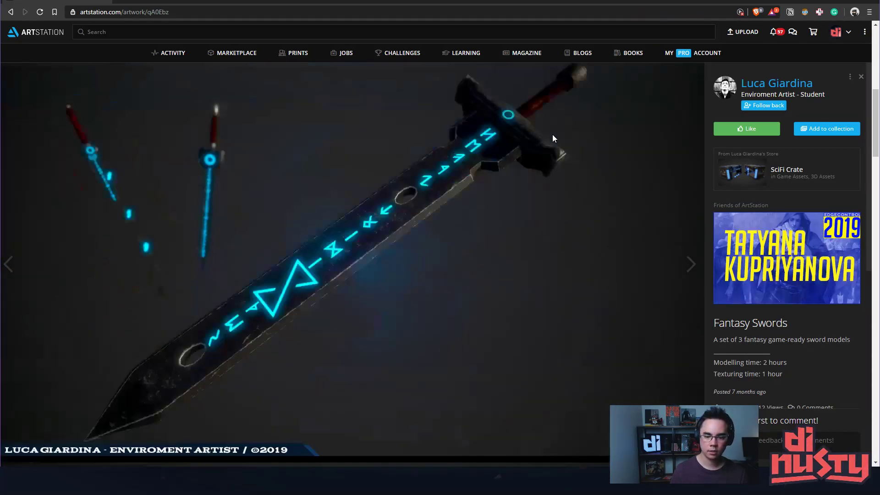
scroll(554, 133, "up", 2)
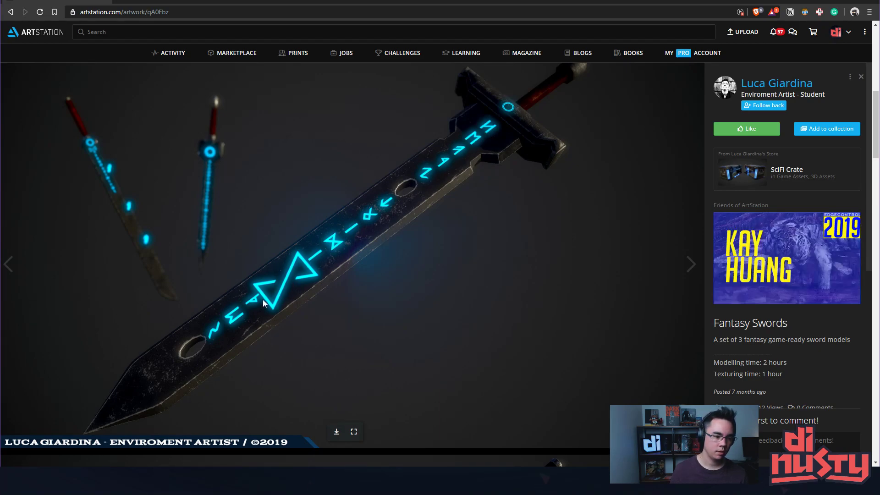
scroll(269, 275, "down", 5)
scroll(271, 265, "down", 3)
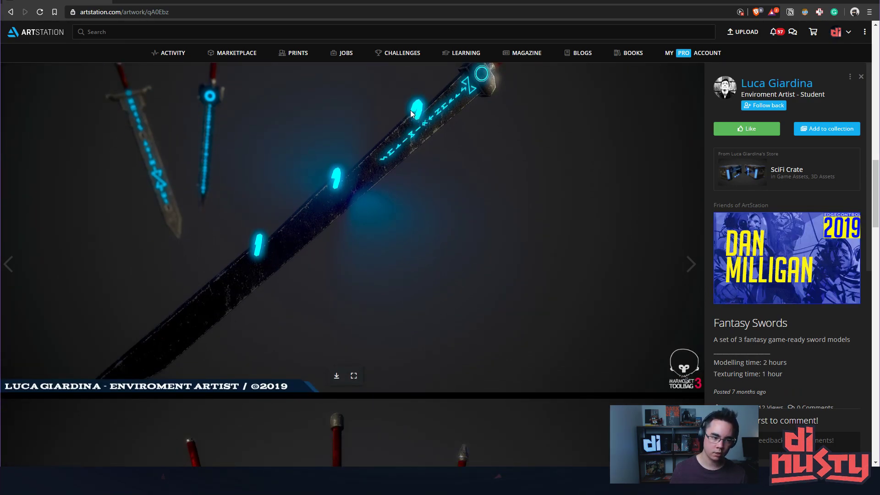
scroll(378, 216, "down", 5)
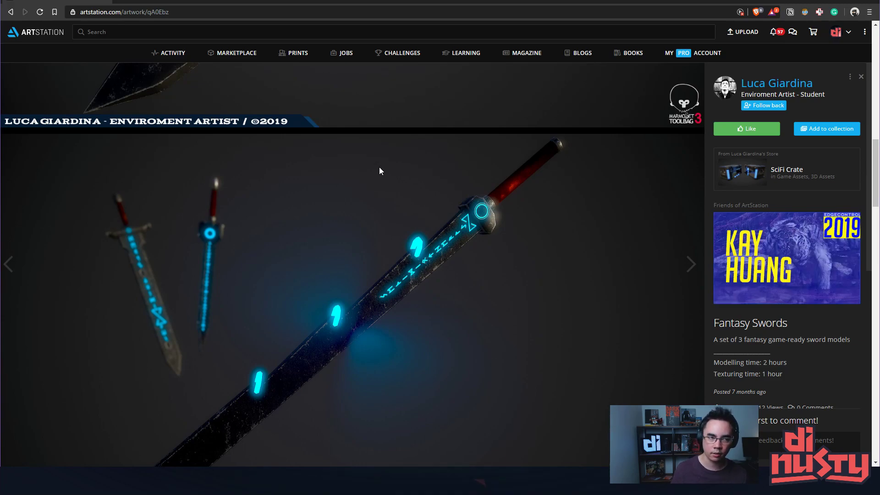
scroll(404, 217, "down", 10)
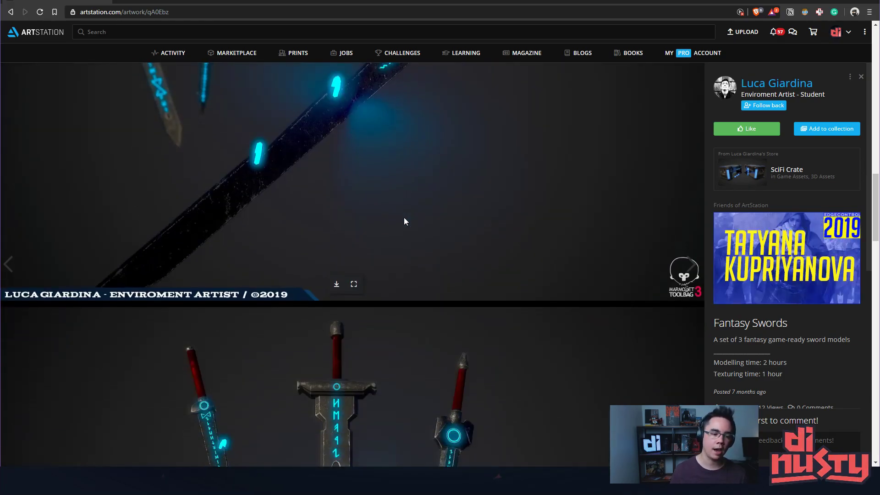
scroll(405, 216, "down", 10)
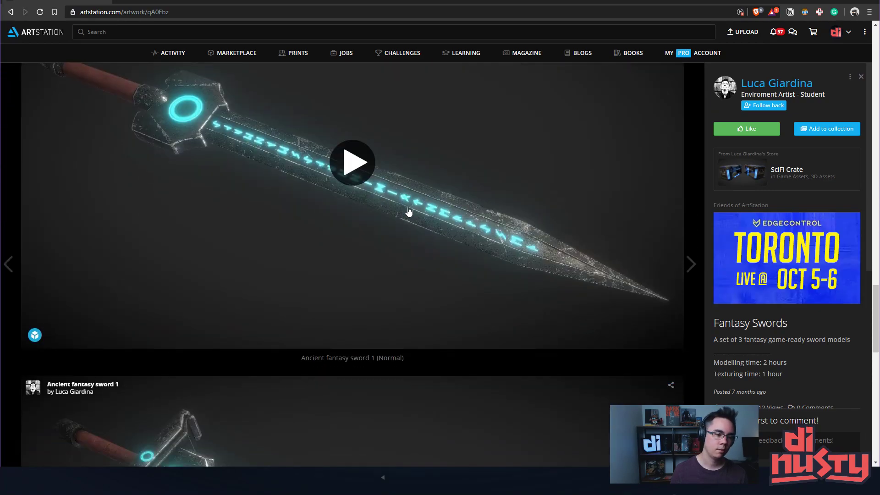
scroll(411, 201, "down", 1)
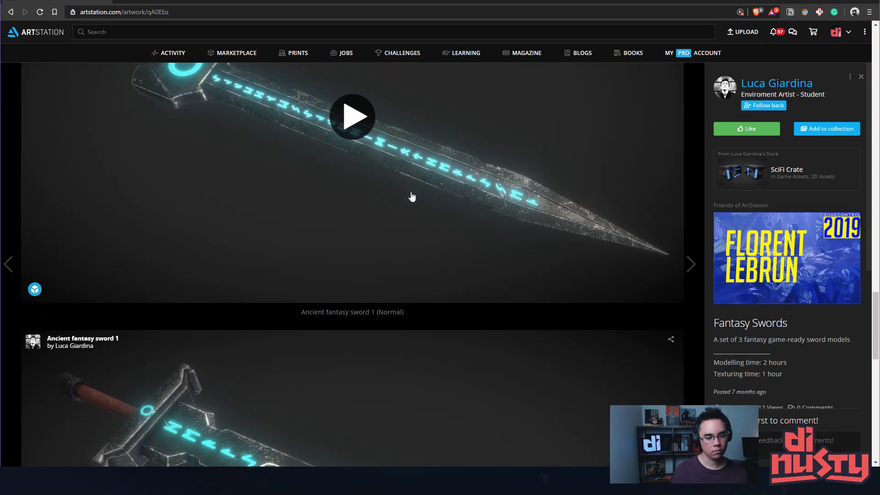
scroll(411, 196, "down", 3)
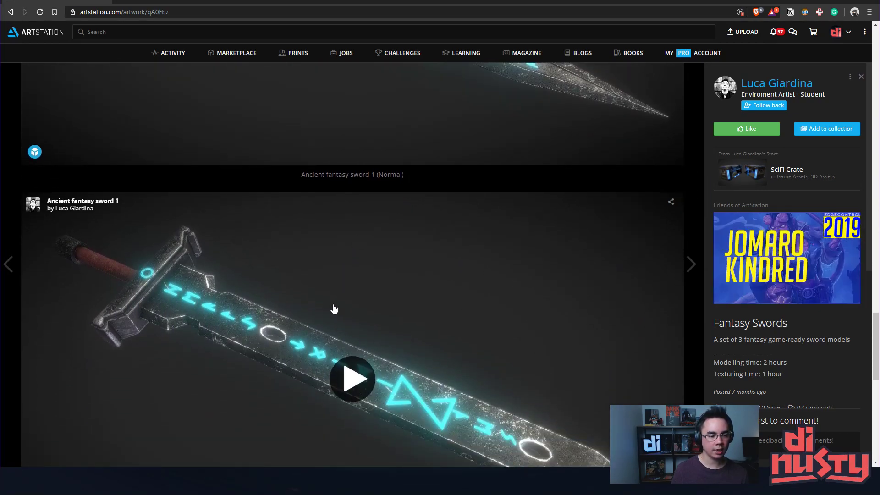
scroll(353, 292, "down", 3)
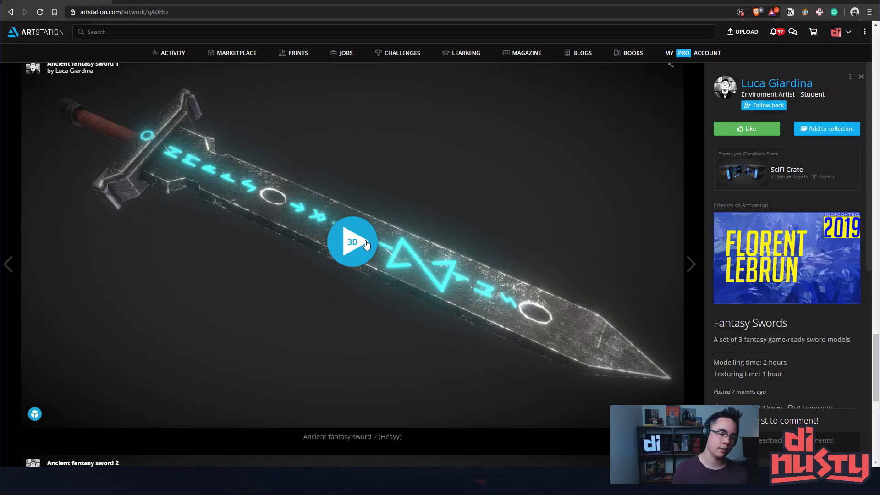
scroll(366, 244, "down", 8)
scroll(383, 243, "up", 5)
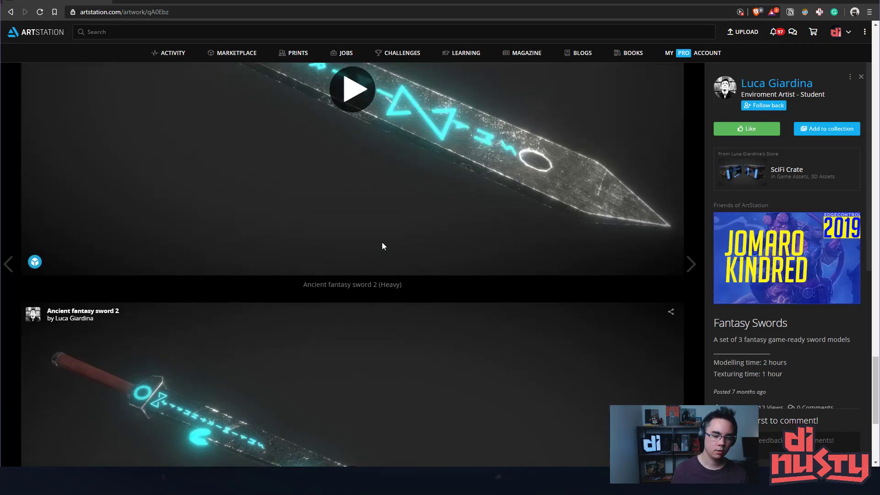
scroll(655, 309, "up", 1)
scroll(652, 302, "down", 4)
scroll(647, 301, "down", 1)
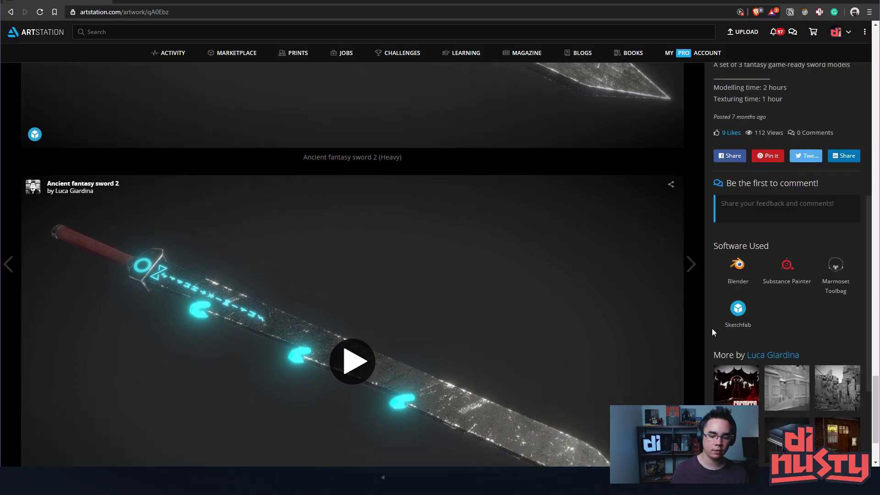
scroll(487, 271, "down", 8)
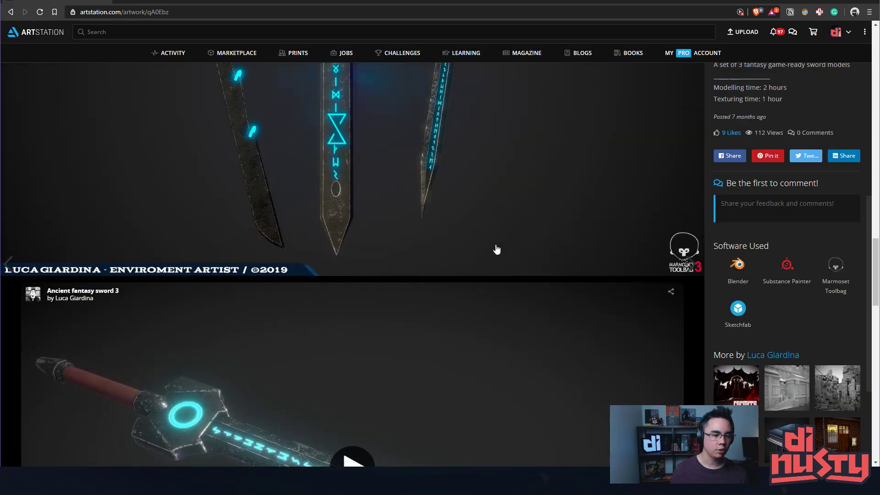
scroll(496, 249, "up", 3)
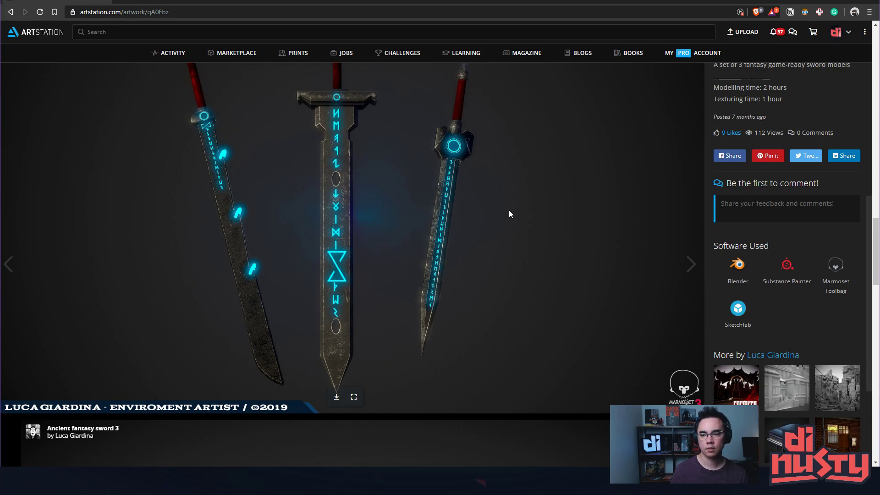
scroll(590, 266, "down", 6)
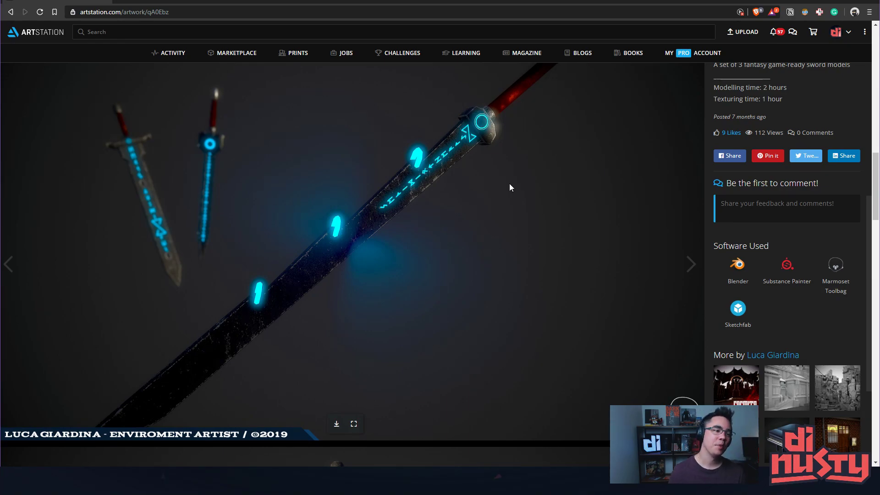
Advance to the SciFi City - Concept artwork and scroll through its Maya renders and comments
key("Right")
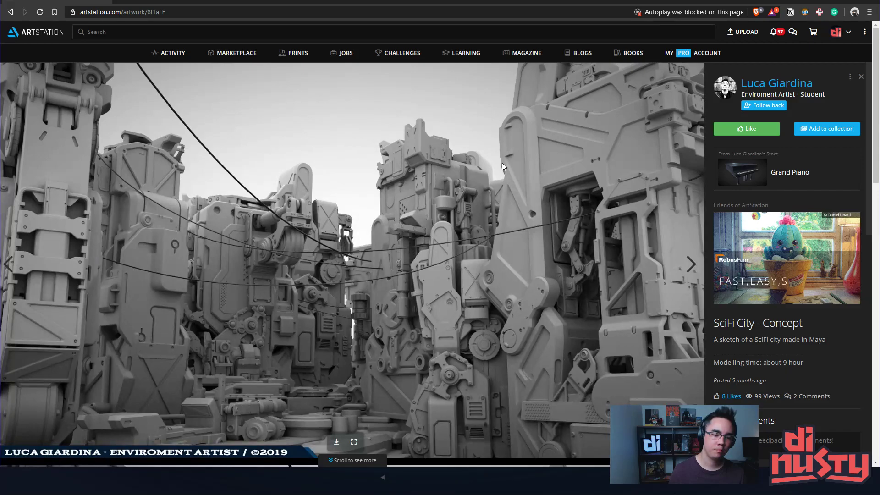
scroll(502, 164, "down", 6)
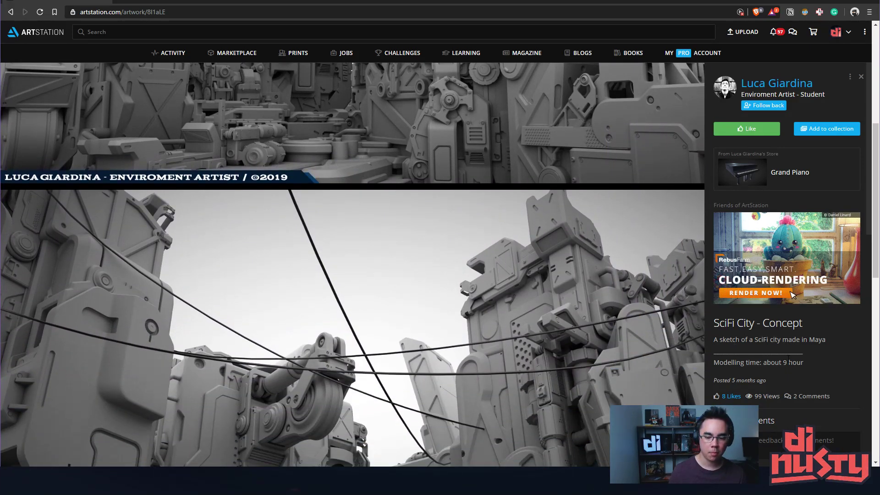
scroll(653, 315, "down", 5)
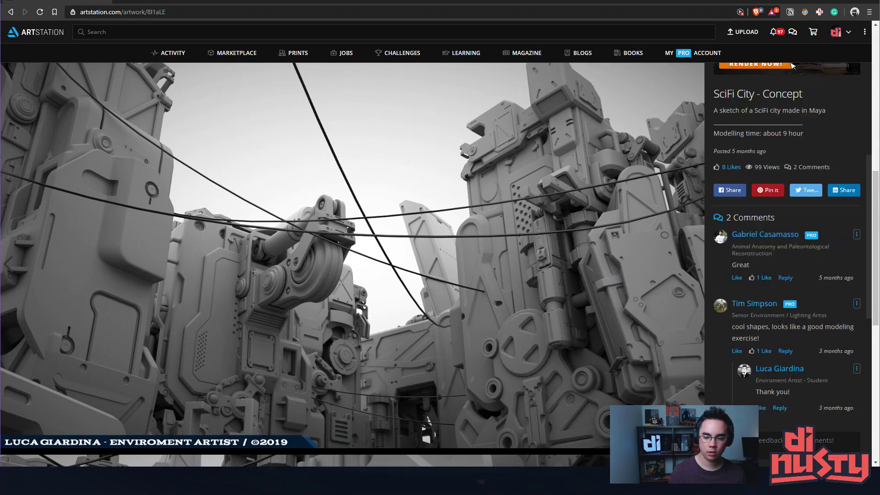
scroll(779, 323, "down", 2)
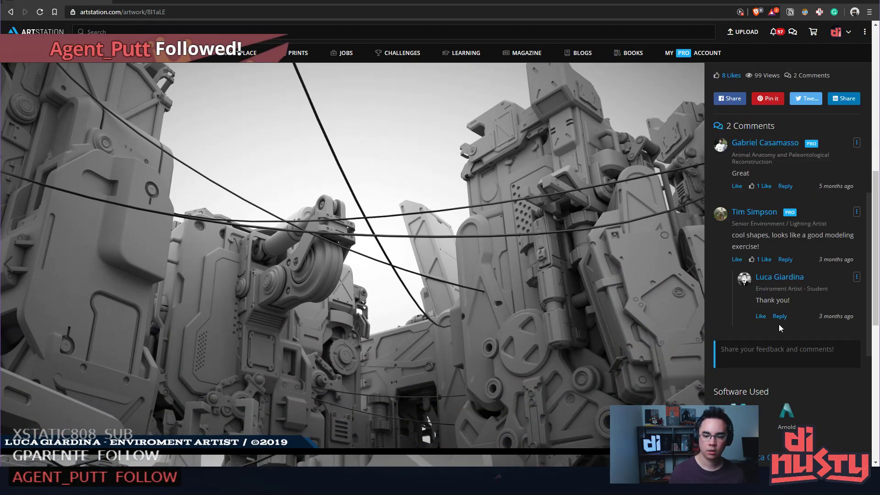
scroll(554, 294, "down", 3)
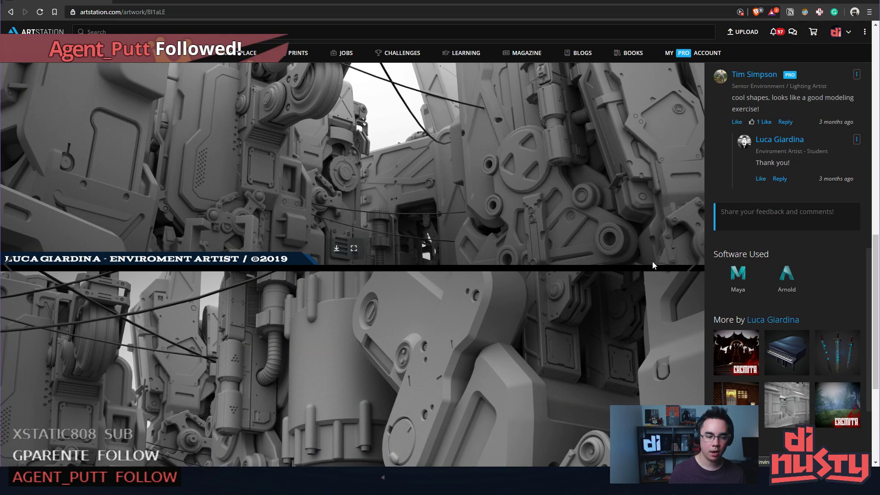
scroll(503, 246, "down", 2)
scroll(504, 243, "down", 2)
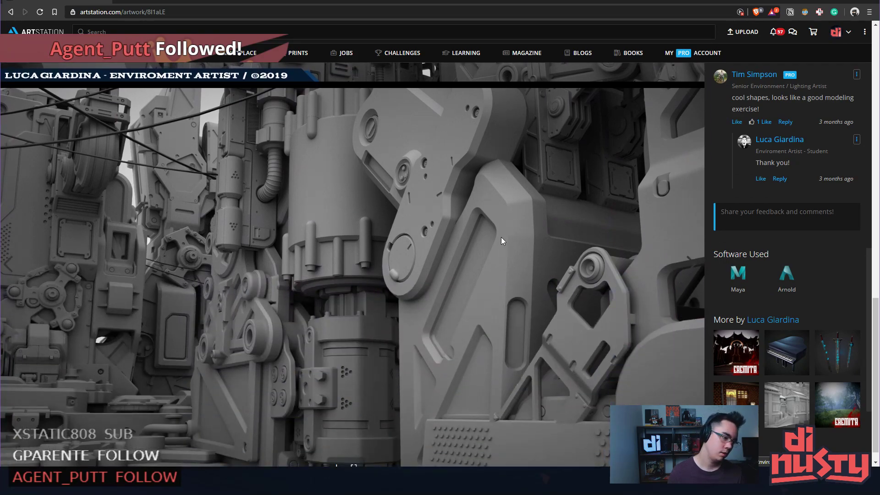
scroll(501, 234, "down", 1)
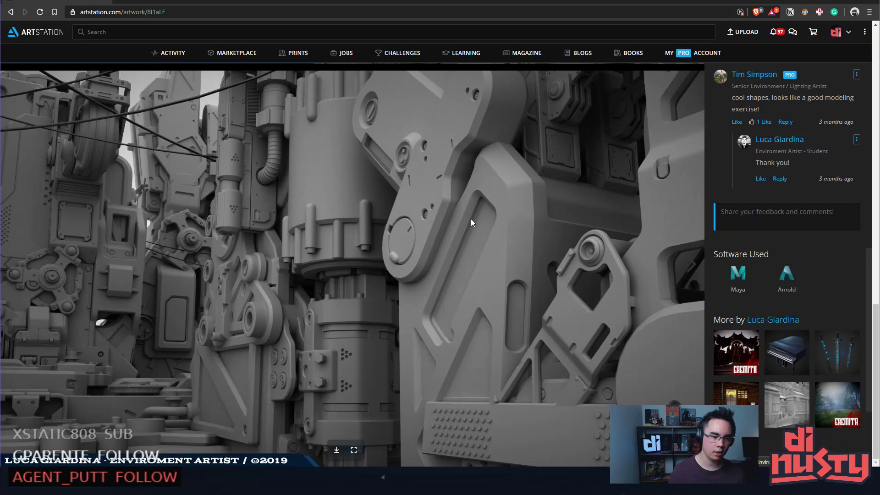
scroll(468, 199, "down", 10)
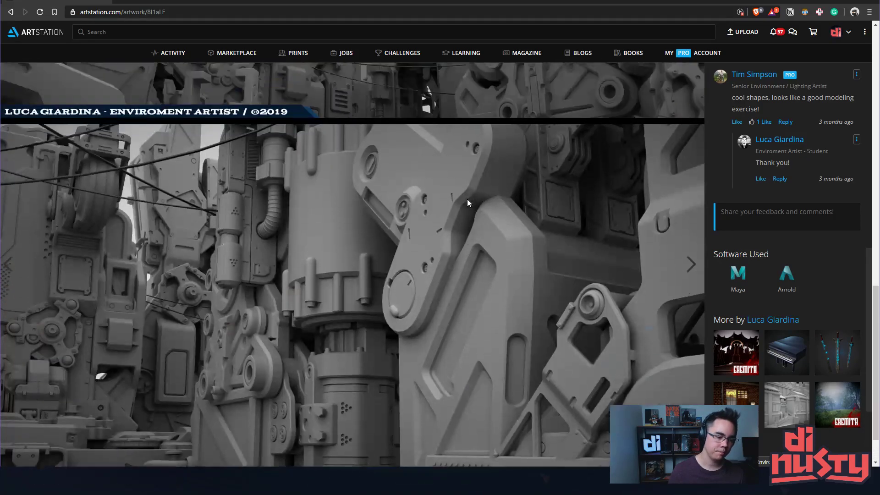
scroll(467, 199, "up", 7)
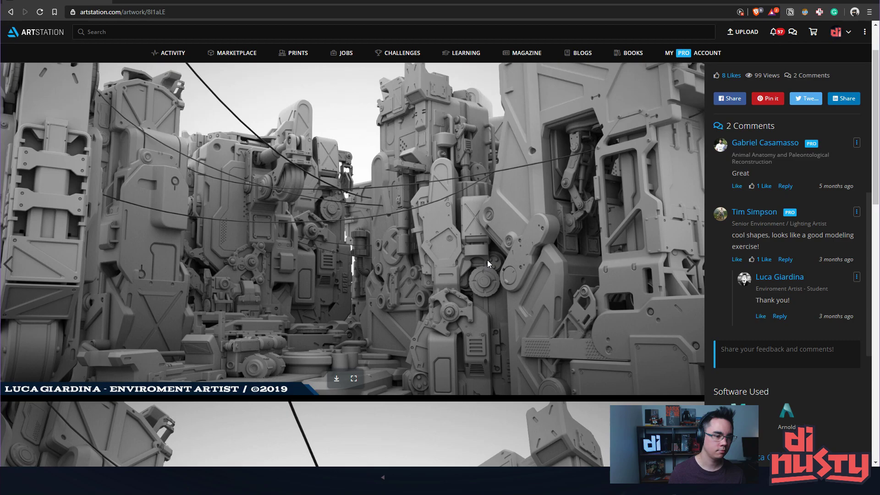
Scroll the SciFi City - Concept page to review its likes, views and comments
scroll(487, 258, "up", 1)
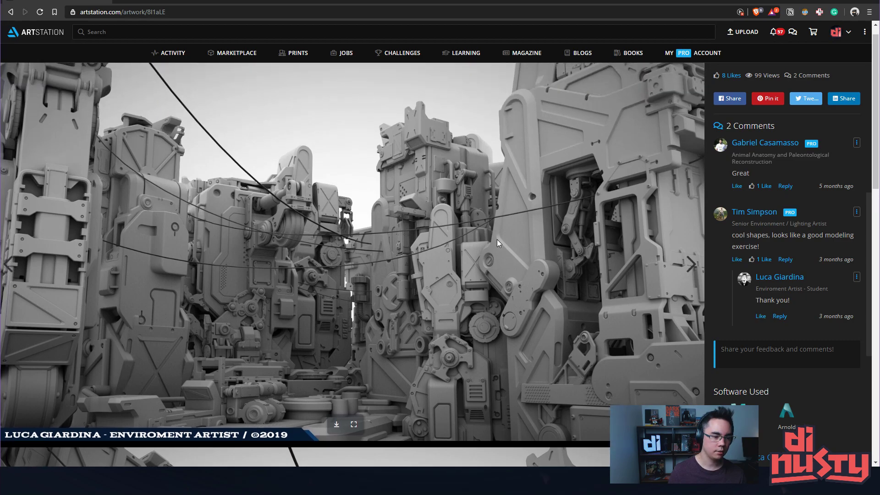
mouse_move(740, 219)
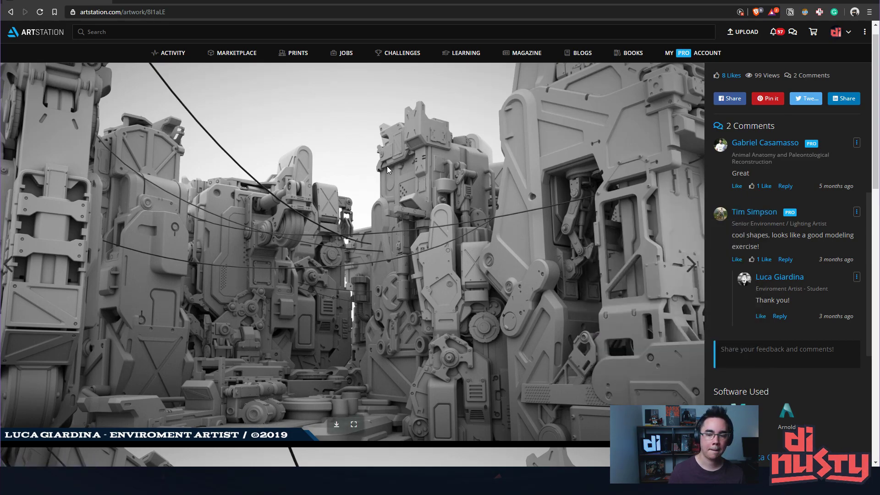
scroll(495, 162, "up", 1)
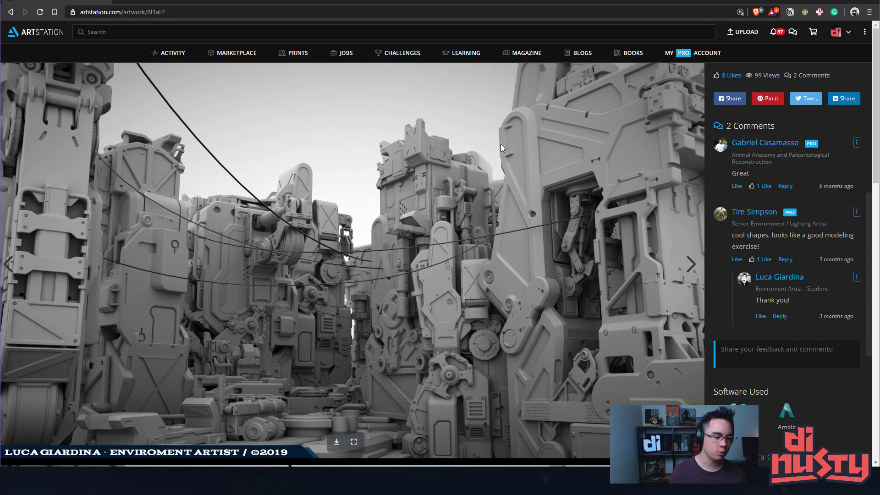
scroll(501, 144, "down", 5)
scroll(466, 158, "down", 3)
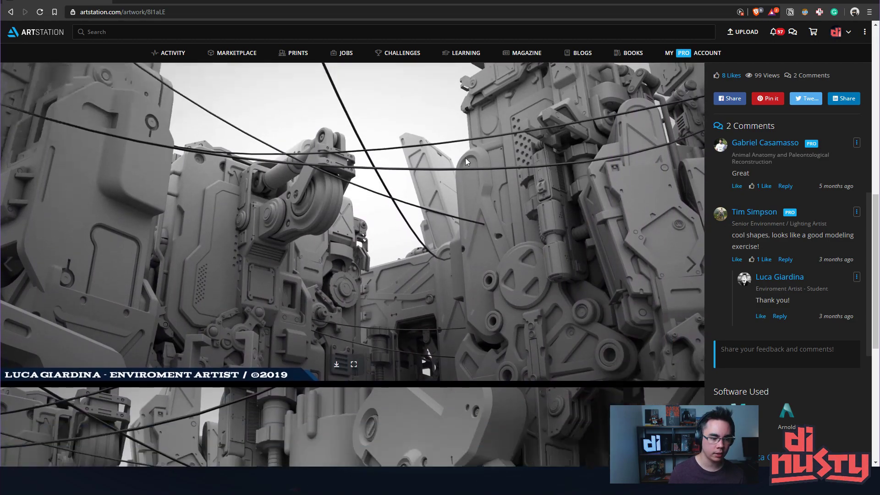
scroll(466, 158, "down", 2)
scroll(468, 160, "down", 9)
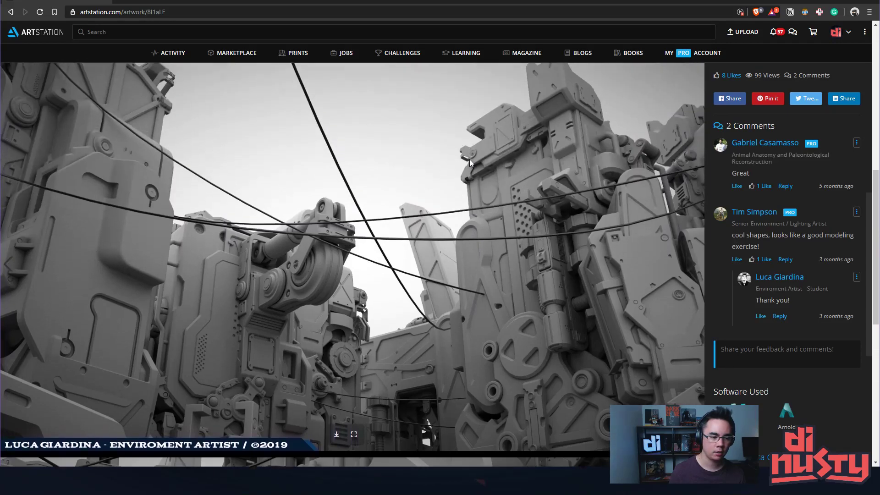
scroll(469, 160, "up", 6)
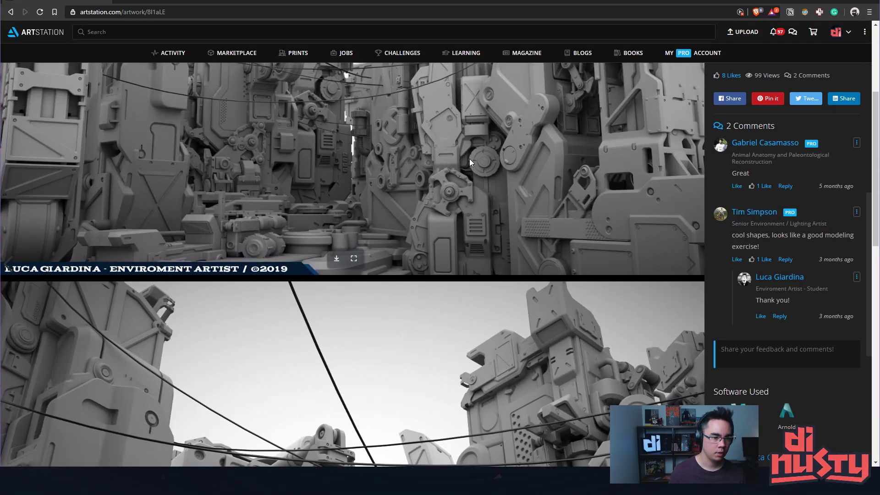
scroll(470, 160, "down", 3)
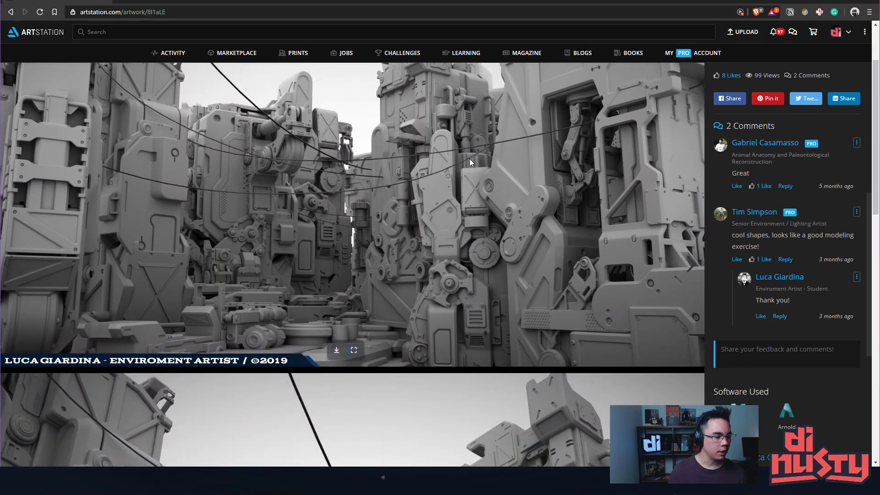
scroll(470, 160, "up", 3)
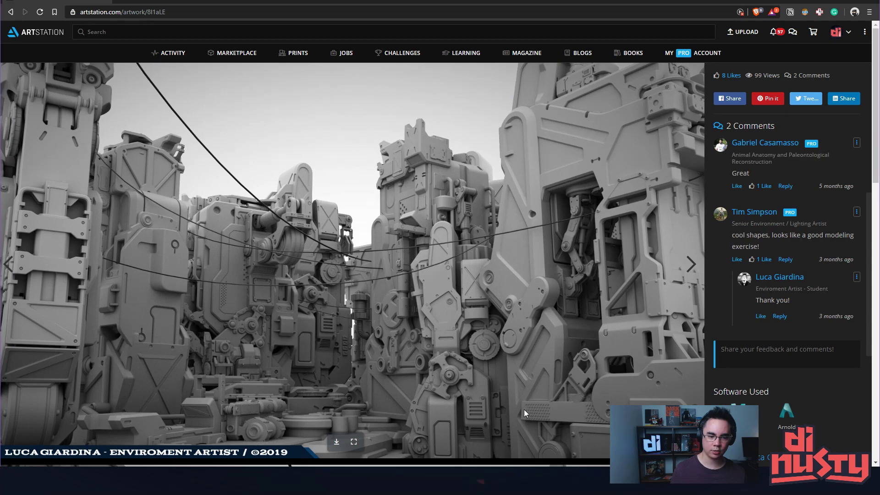
Copy the mech-city render from ArtStation and paste it into a new Photoshop document
right_click(513, 331)
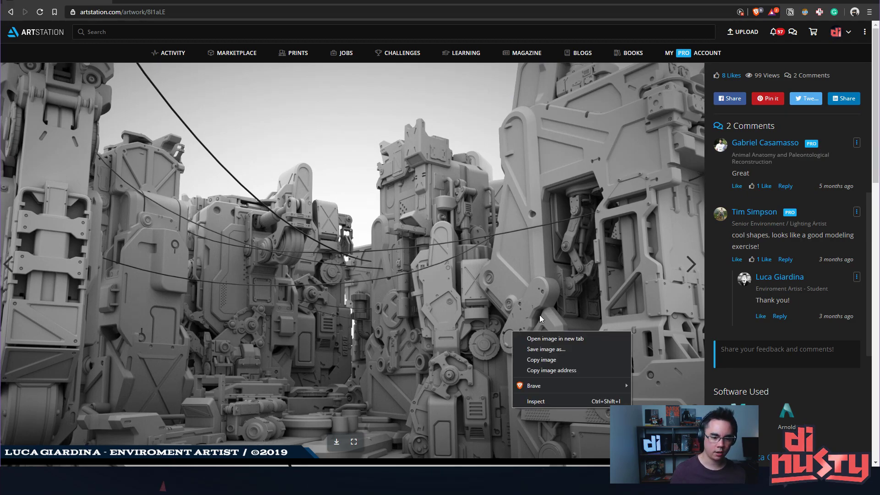
left_click(541, 361)
key("alt+Tab")
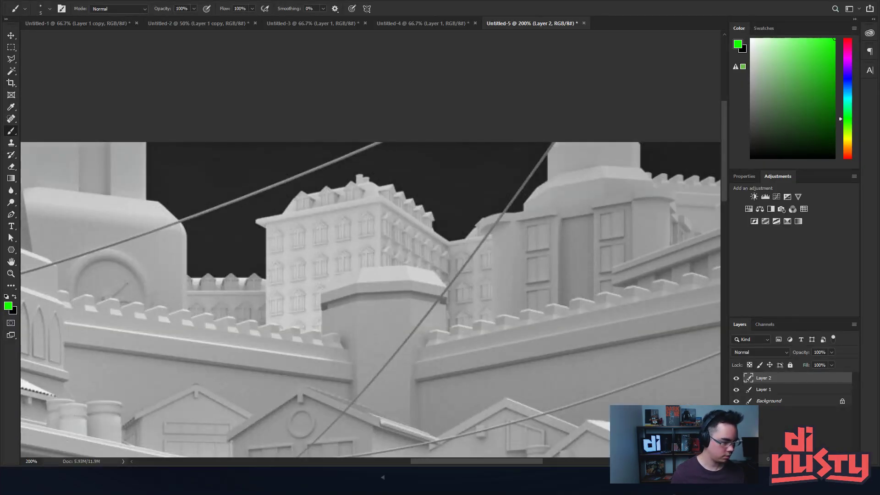
key("ctrl+n")
key("Return")
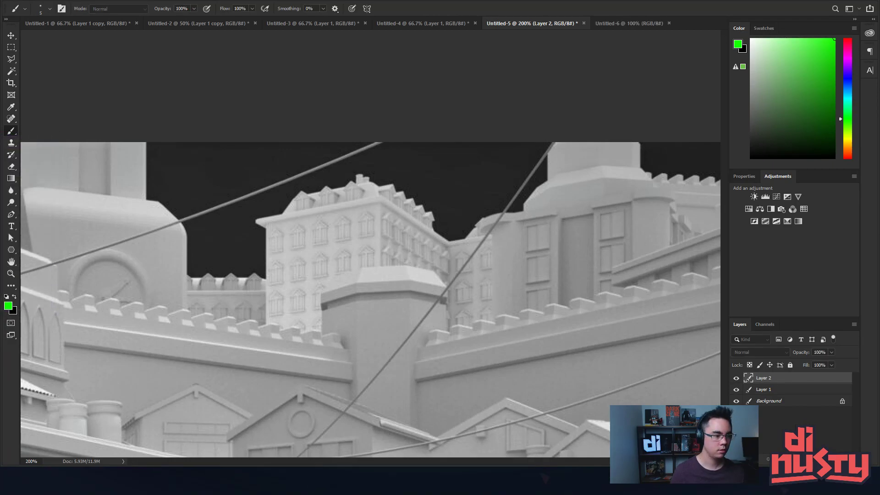
key("ctrl+v")
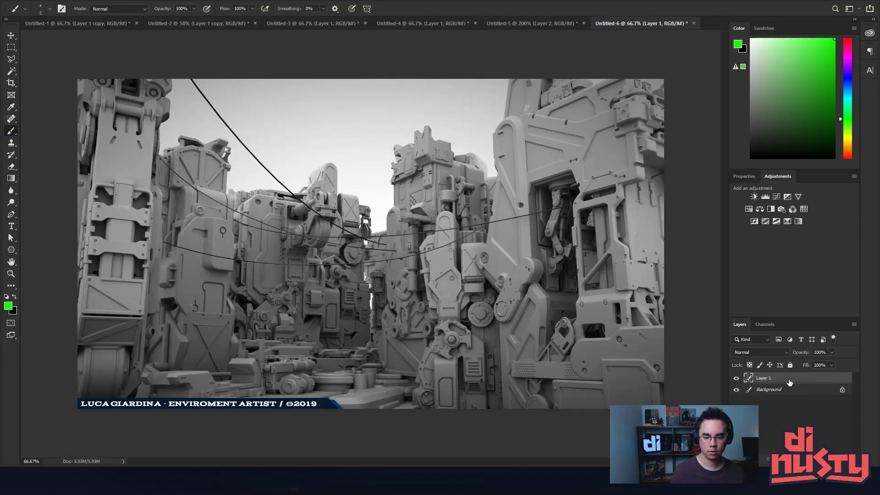
Duplicate the render layer, brighten it with Levels midtones and shadows, and add a layer mask
key("ctrl+j")
key("ctrl+l")
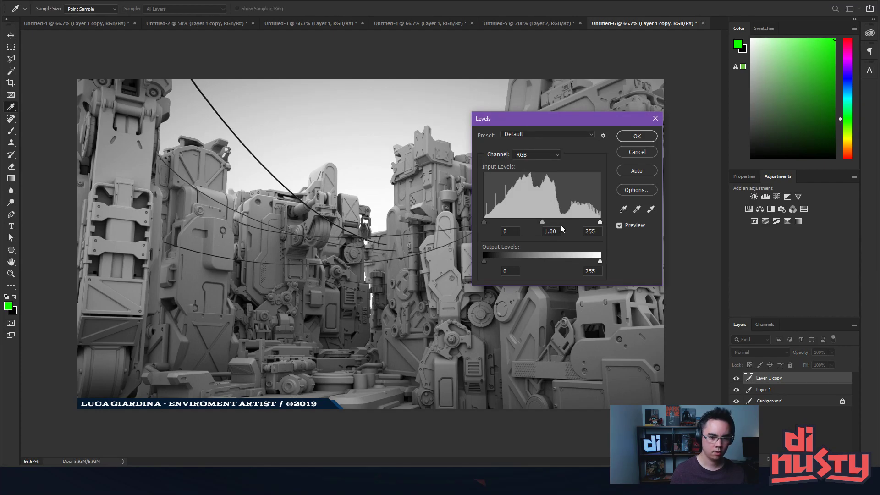
left_click_drag(542, 221, 525, 219)
left_click_drag(488, 260, 509, 264)
key("Return")
key("b")
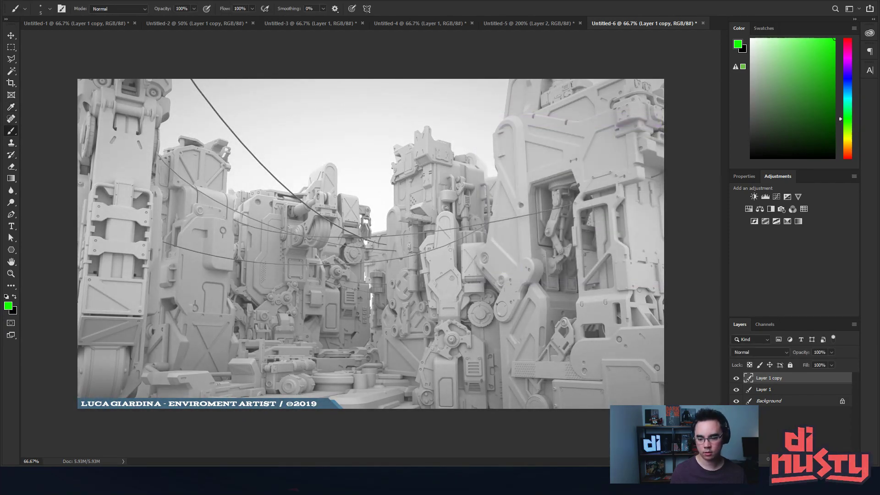
key("ctrl+shift+m")
Lasso the right-hand machine tower and fill that mask area with black to hide the brightening
left_click(11, 59)
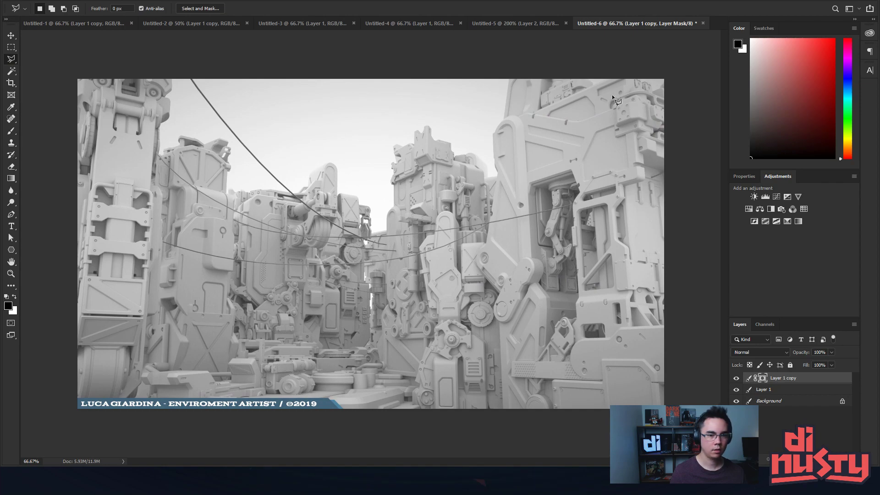
left_click_drag(505, 120, 494, 144)
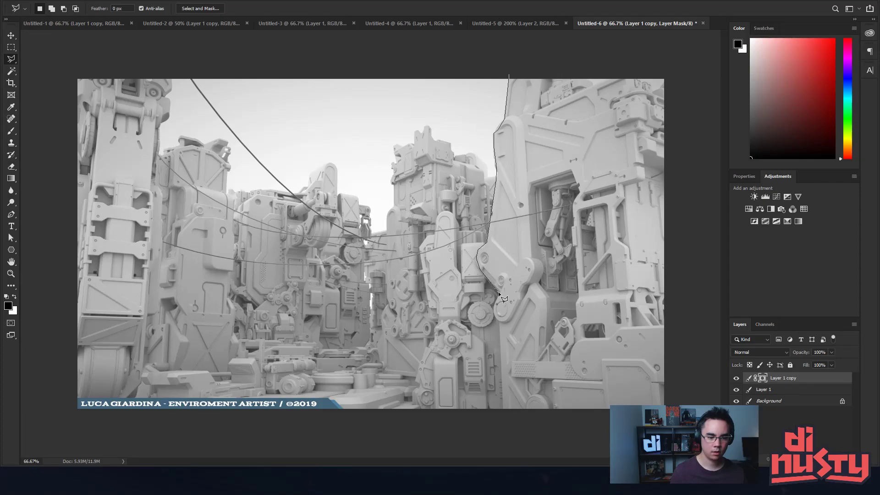
left_click_drag(498, 292, 495, 309)
mouse_move(500, 416)
left_mouse_down()
mouse_move(532, 425)
mouse_move(695, 257)
mouse_move(684, 58)
left_mouse_up()
key("x")
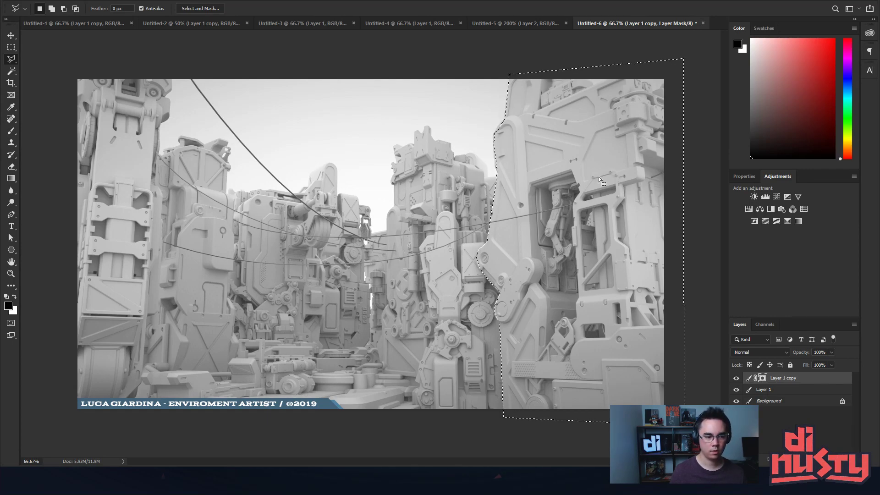
key("alt+BackSpace")
key("m")
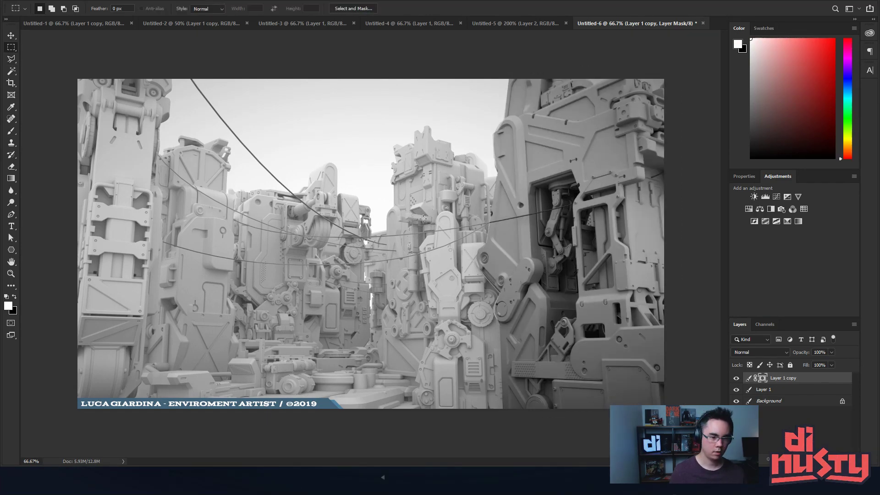
key("ctrl+d")
key("ctrl+minus")
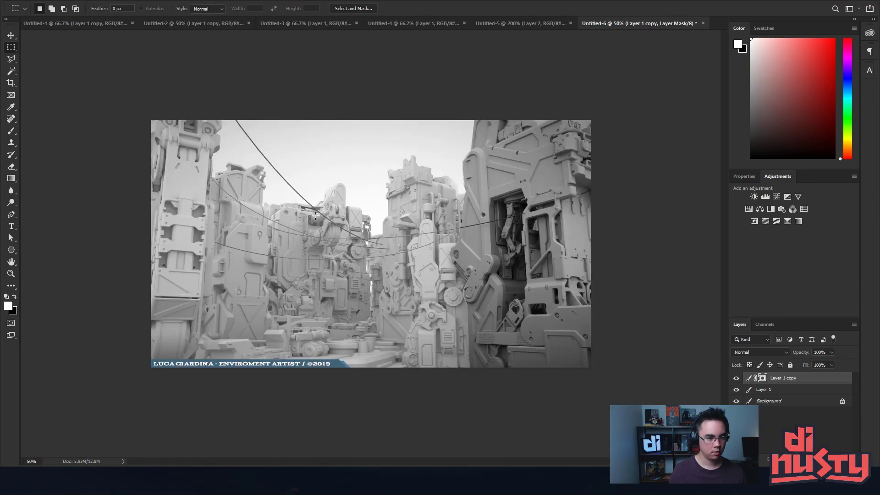
Duplicate the brightened layer and raise the new copy's Lightness with Hue/Saturation
left_click(752, 379)
key("ctrl+j")
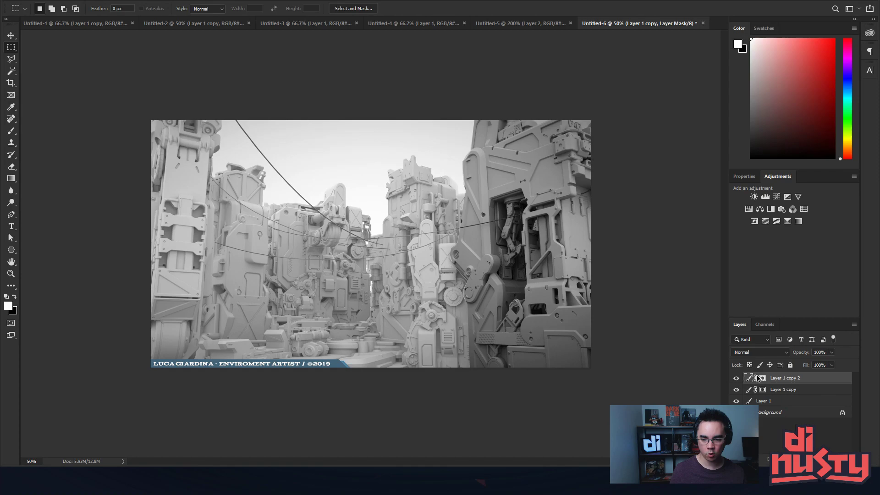
key("ctrl+u")
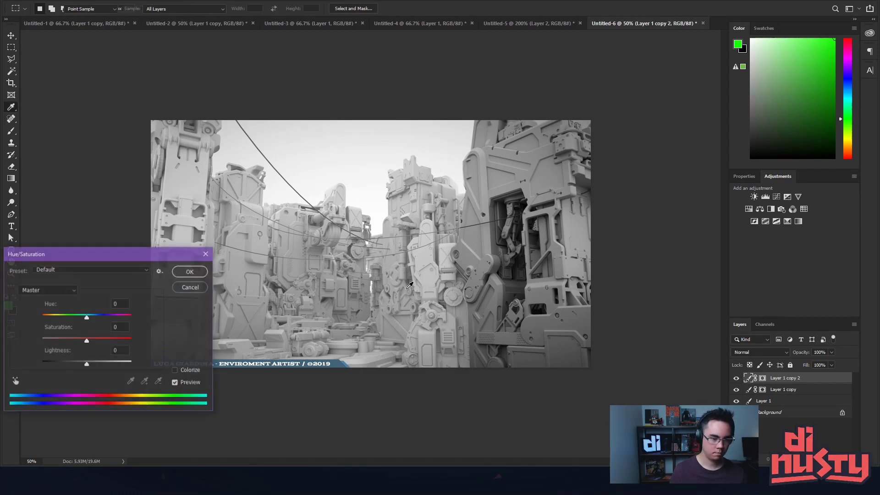
left_click_drag(86, 364, 104, 365)
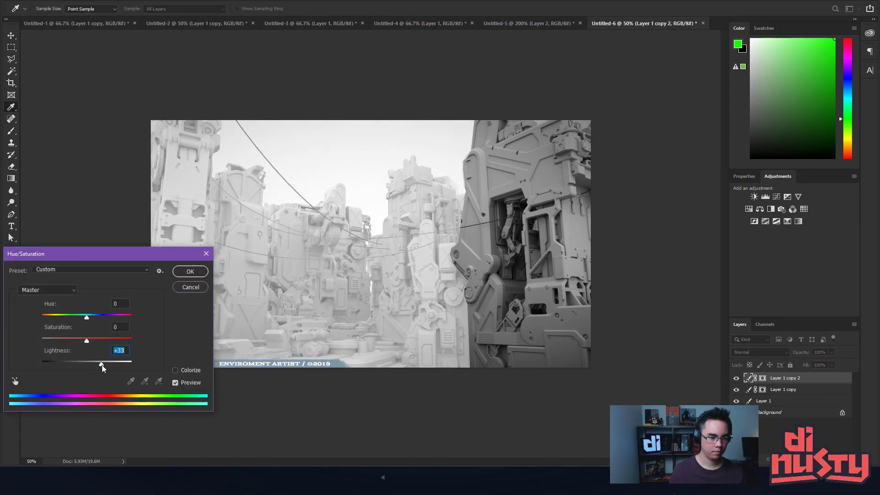
key("Return")
Erase the lower-left corner of the top copy with an enlarged eraser
key("m")
key("e")
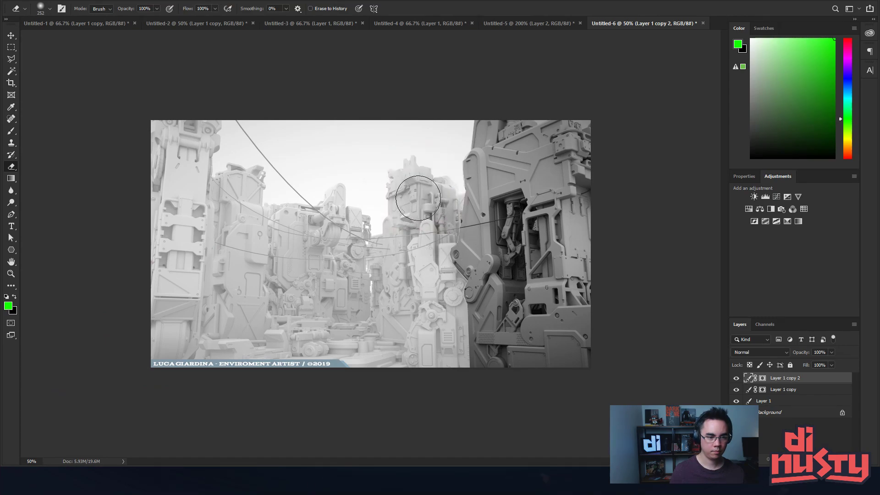
mouse_move(424, 189)
left_mouse_down()
mouse_move(429, 370)
mouse_move(393, 261)
mouse_move(413, 311)
left_mouse_up()
key("ctrl+z")
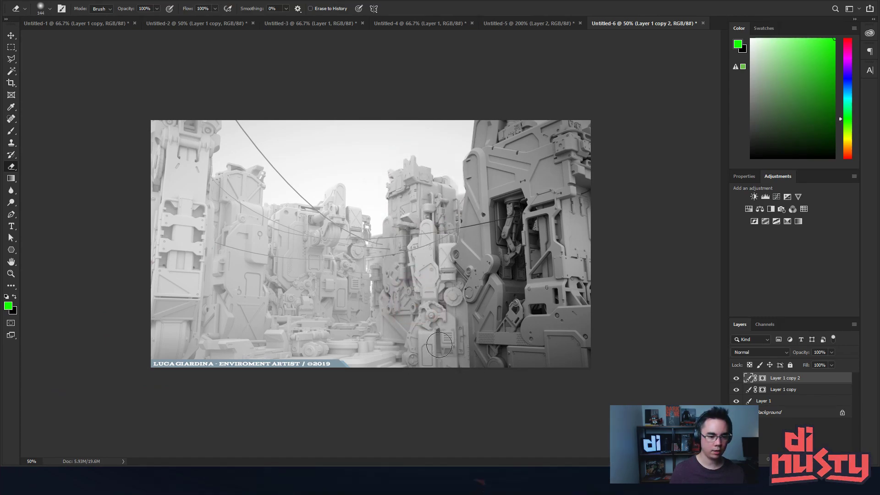
right_click(417, 364, "alt")
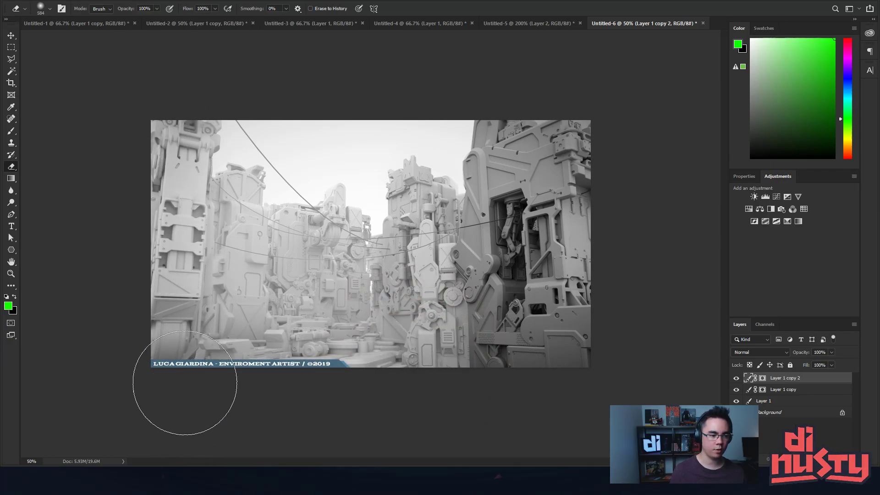
left_click(193, 329)
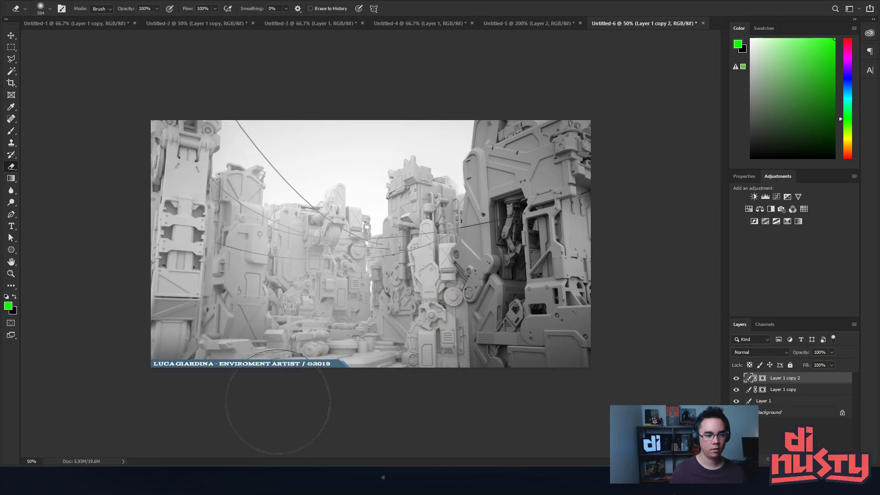
Erase the first brightened copy down the left foreground tower to restore its darker tones
left_click(770, 390)
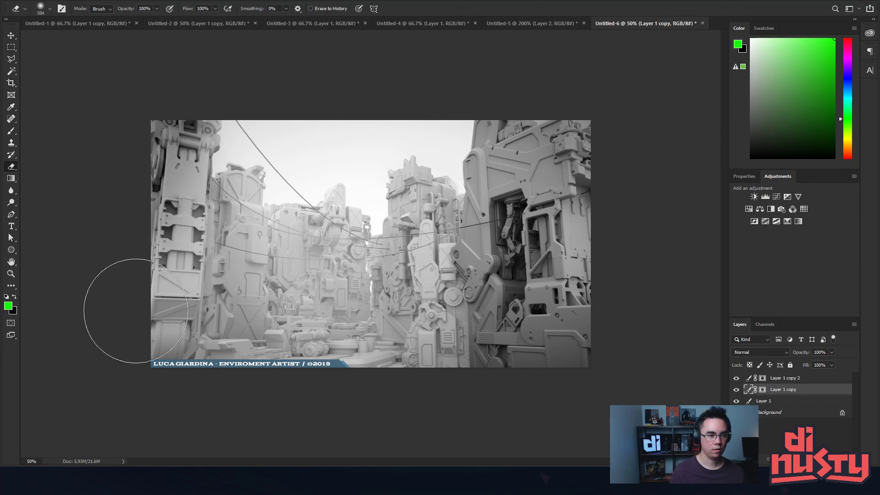
left_click(147, 139)
left_click_drag(177, 229, 138, 229)
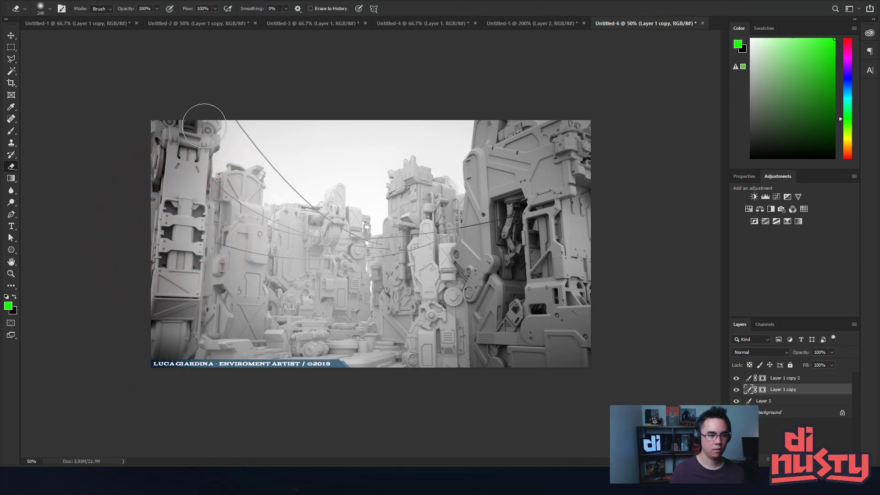
mouse_move(212, 121)
left_mouse_down()
mouse_move(191, 341)
mouse_move(175, 320)
mouse_move(167, 342)
left_mouse_up()
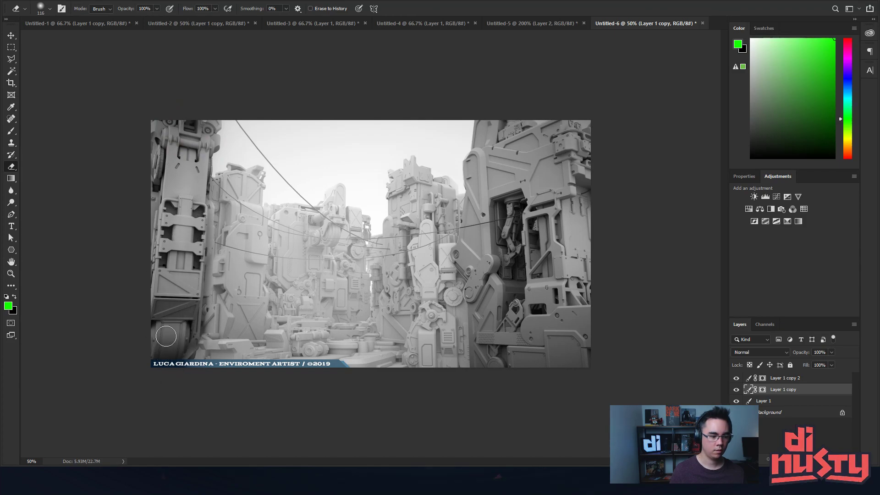
key("x")
mouse_move(221, 340)
left_mouse_down()
mouse_move(215, 346)
mouse_move(225, 353)
left_mouse_up()
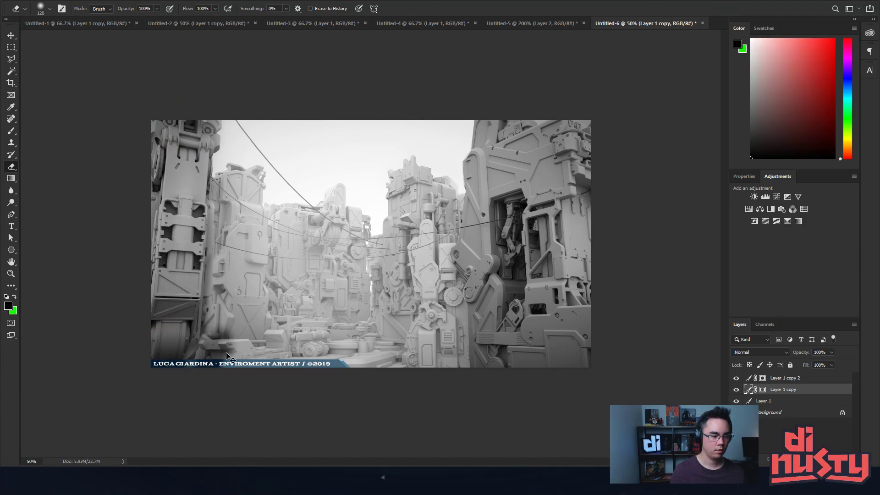
key("d")
key("x")
key("x")
mouse_move(249, 291)
left_mouse_down()
mouse_move(229, 321)
mouse_move(220, 367)
left_mouse_up()
key("ctrl+z")
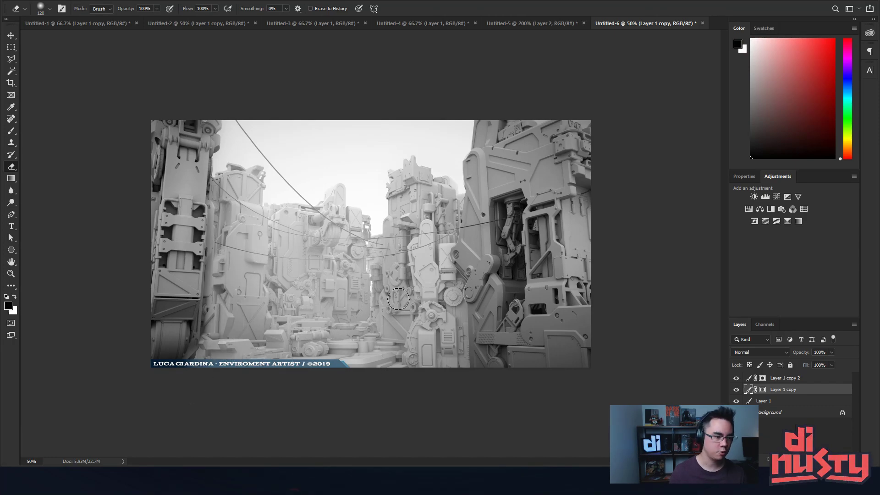
key("ctrl+minus")
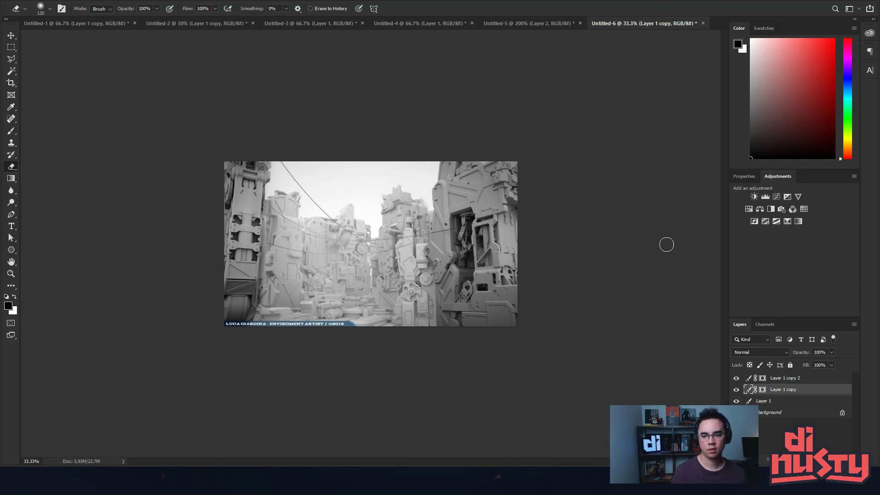
key("ctrl+plus")
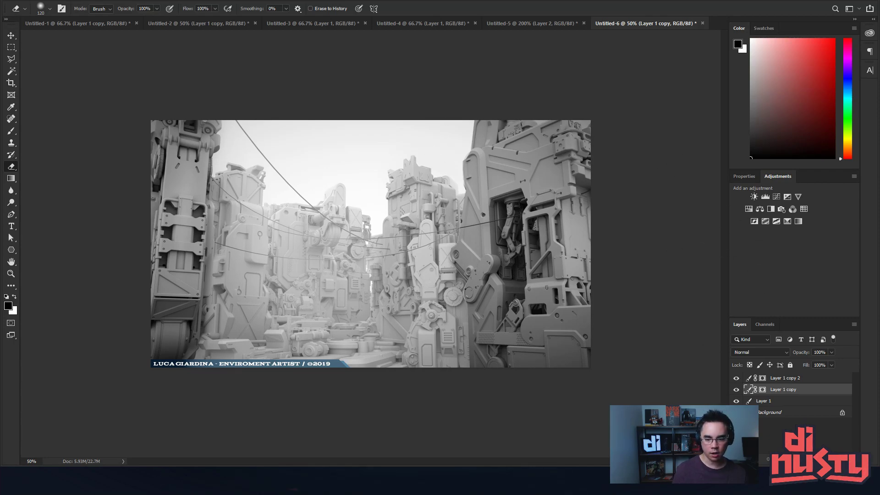
Paint white on the top copy's mask over the central machinery
left_click(764, 380)
key("x")
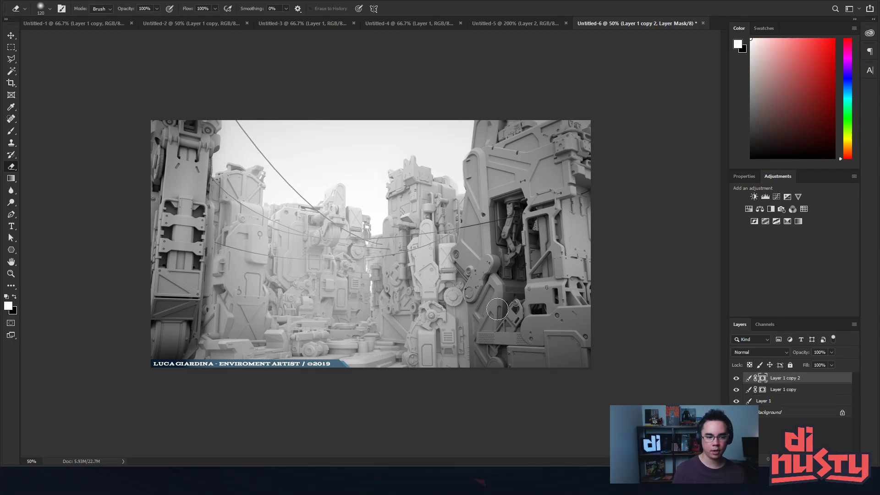
left_click_drag(232, 311, 254, 176)
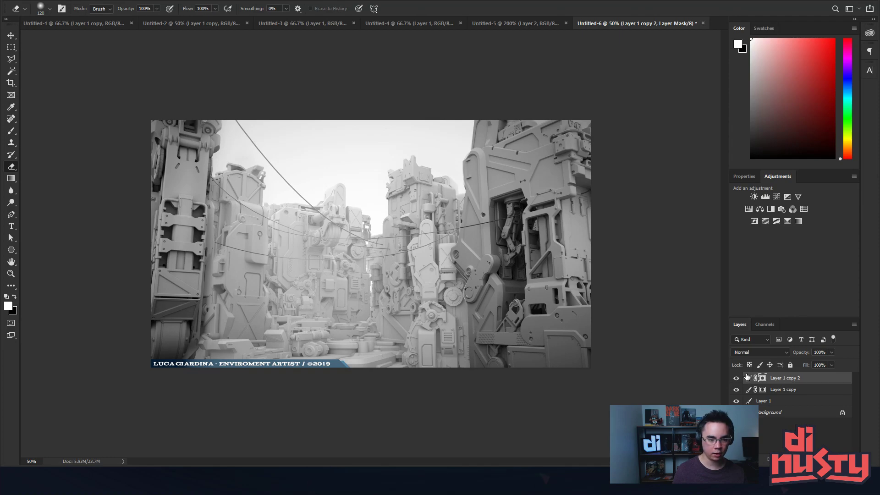
key("ctrl+plus")
key("ctrl+plus")
key("ctrl+plus")
key("ctrl+plus")
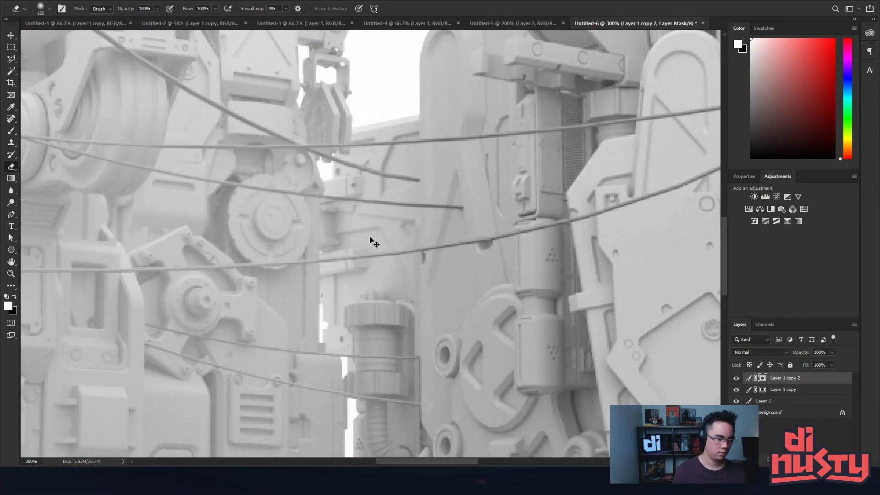
Raise the top copy's Lightness to +46 with Hue/Saturation
left_click(749, 379)
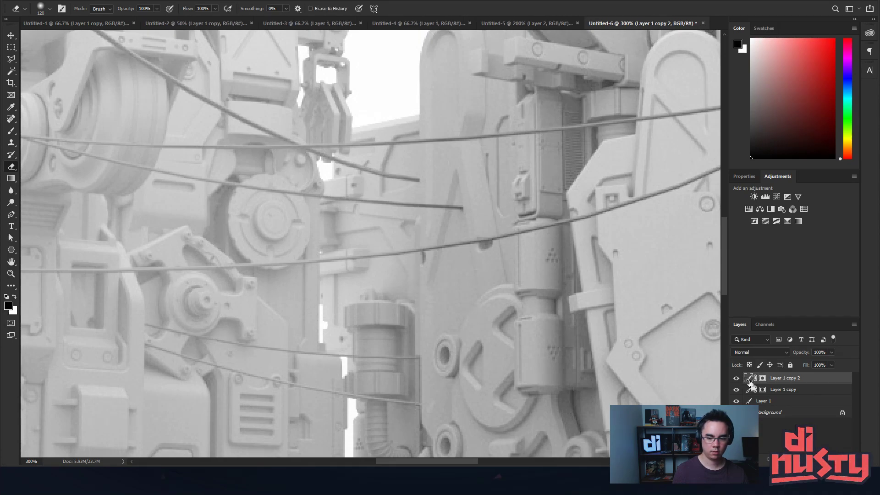
key("ctrl+u")
left_click_drag(87, 366, 109, 374)
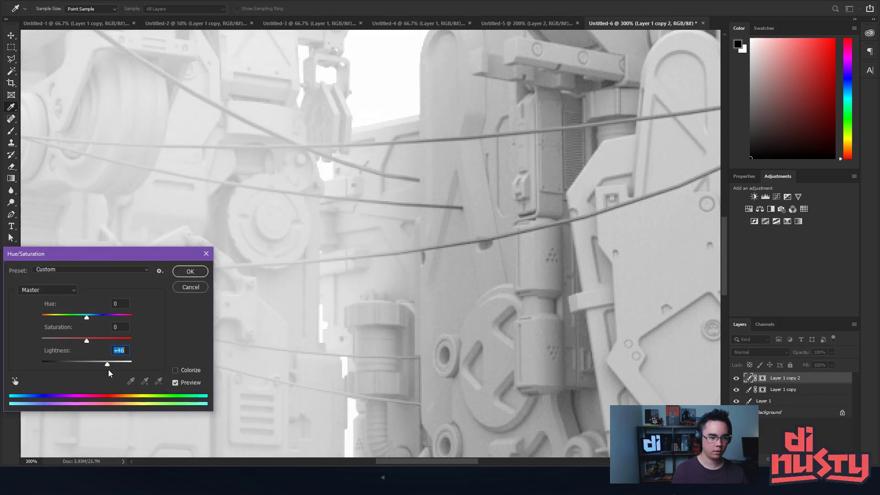
key("Return")
key("ctrl+0")
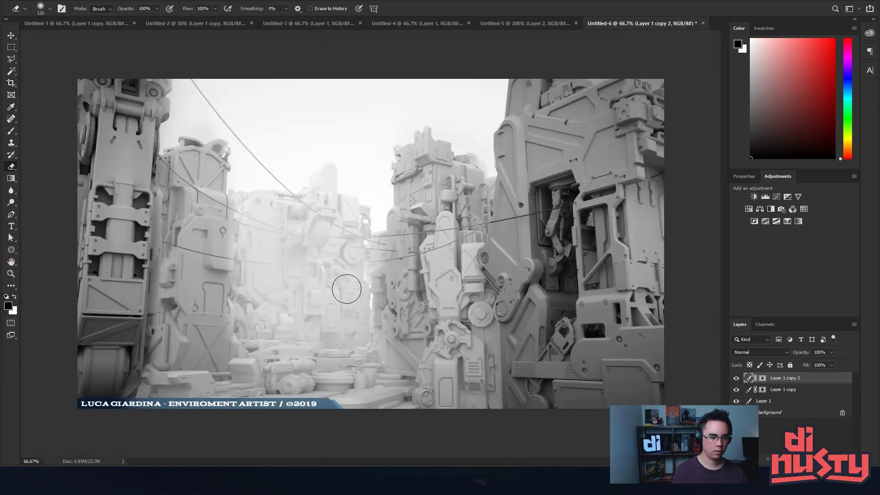
Mask the brightening away from the image centre, central alley and low machinery
left_click(763, 379)
key("x")
key("bracketright")
key("bracketright")
key("bracketright")
mouse_move(235, 153)
left_mouse_down()
mouse_move(278, 255)
mouse_move(304, 118)
mouse_move(313, 149)
mouse_move(324, 147)
mouse_move(337, 321)
mouse_move(337, 184)
left_mouse_up()
key("bracketleft")
key("bracketleft")
key("bracketleft")
key("bracketleft")
key("bracketleft")
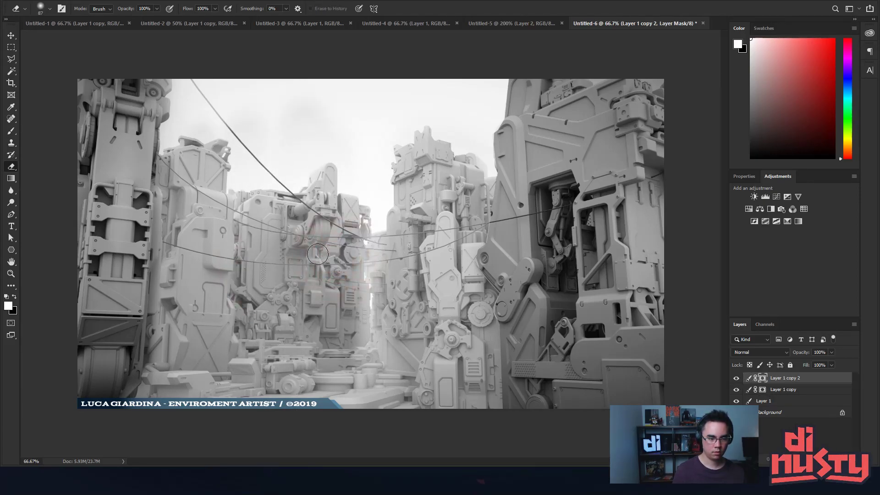
mouse_move(356, 212)
left_mouse_down()
mouse_move(361, 324)
mouse_move(374, 364)
mouse_move(391, 328)
left_mouse_up()
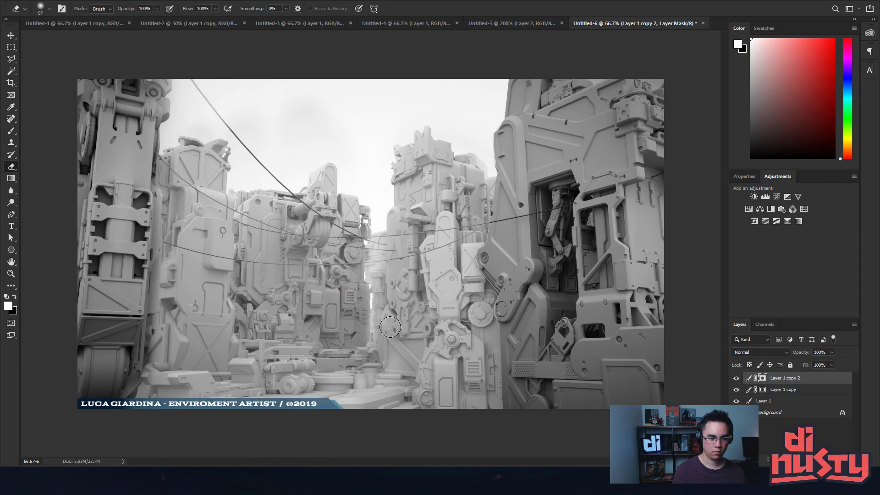
left_click_drag(403, 367, 333, 365)
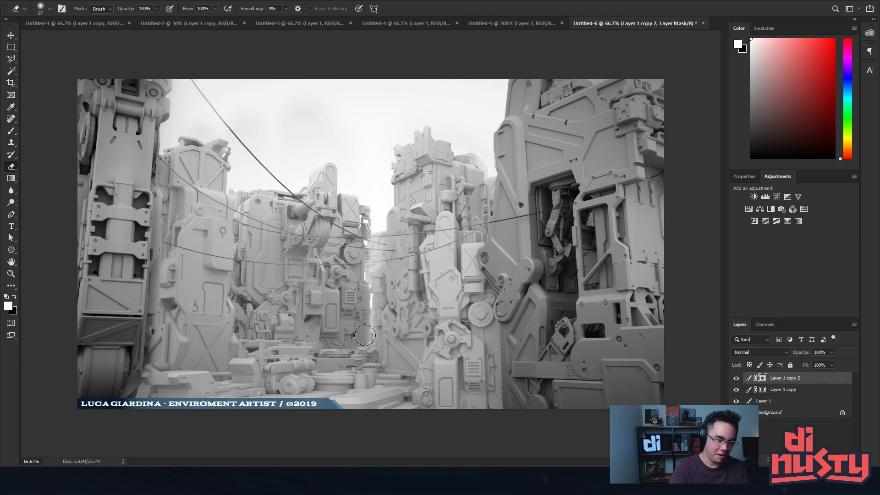
key("ctrl+minus")
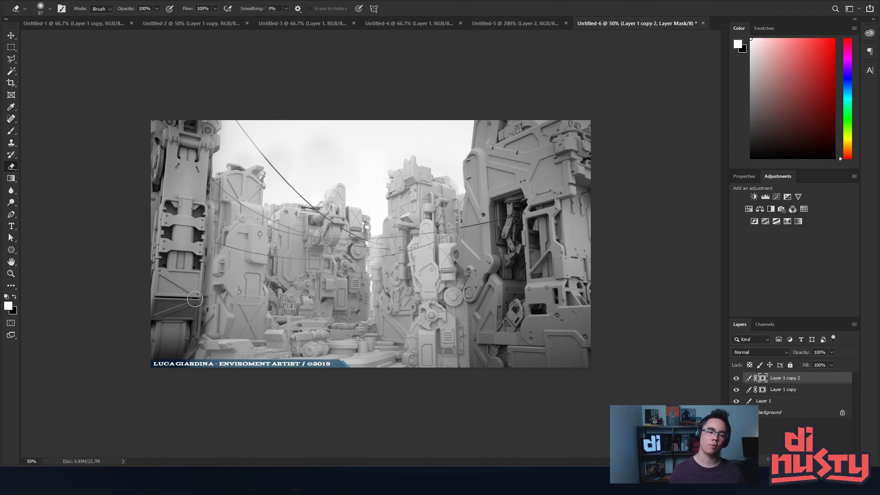
Zoom in and out on the edited render, then return to the ArtStation artwork page
scroll(573, 267, "up", 3)
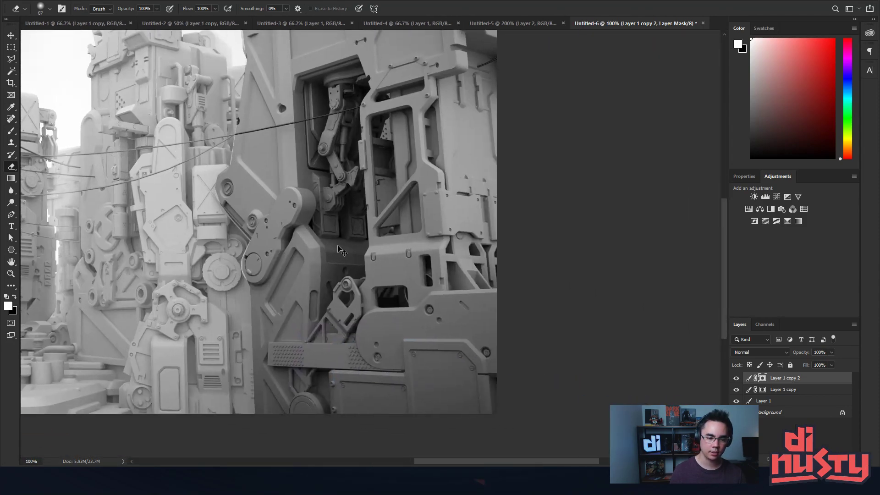
scroll(342, 251, "up", 4)
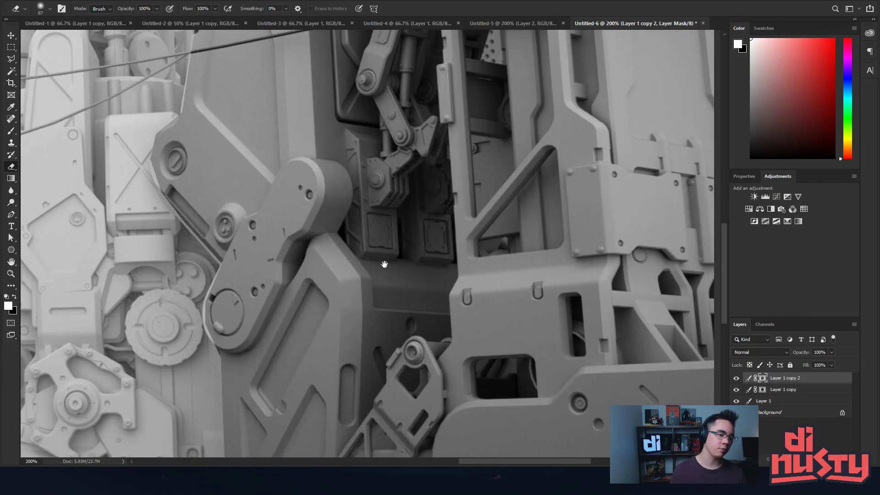
scroll(384, 264, "down", 4)
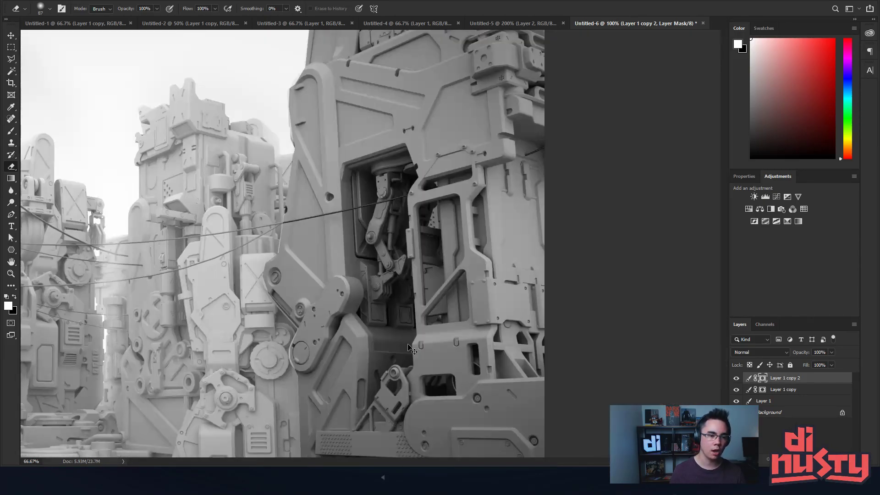
scroll(411, 350, "down", 1)
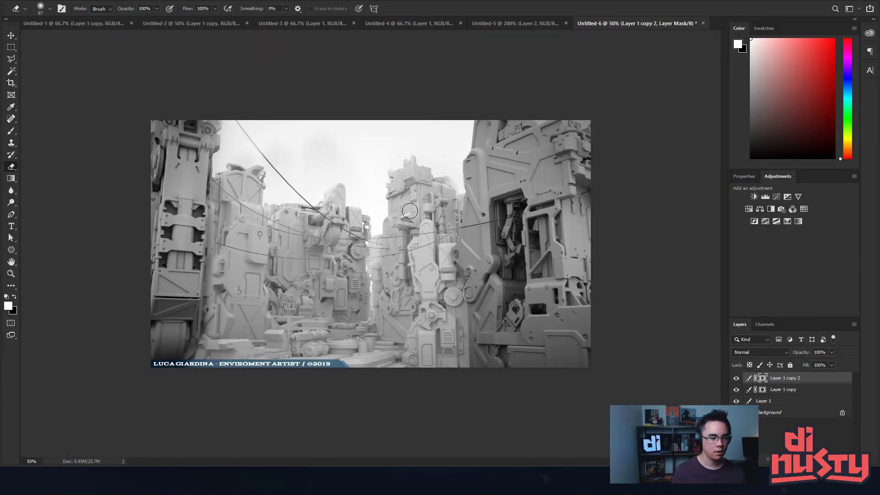
key("alt+Tab")
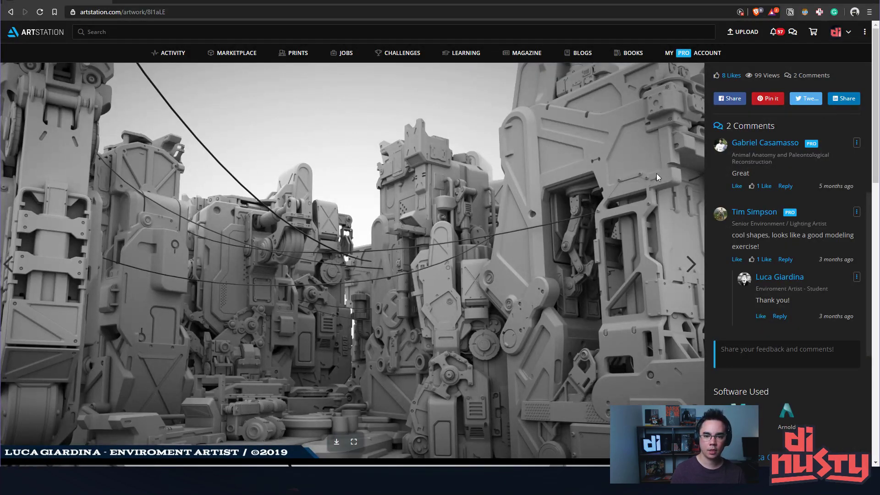
Advance to the next artwork, Eremita - Forest Level, and scroll through its misty forest screenshots
key("Right")
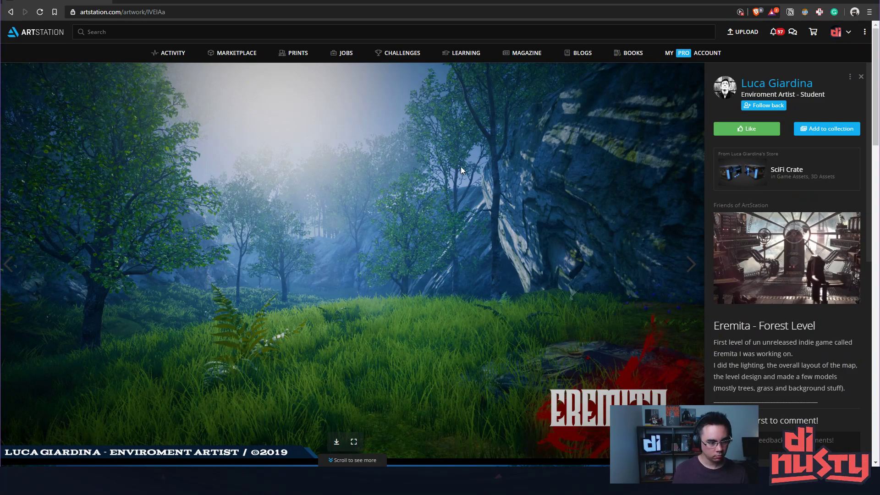
scroll(461, 164, "down", 10)
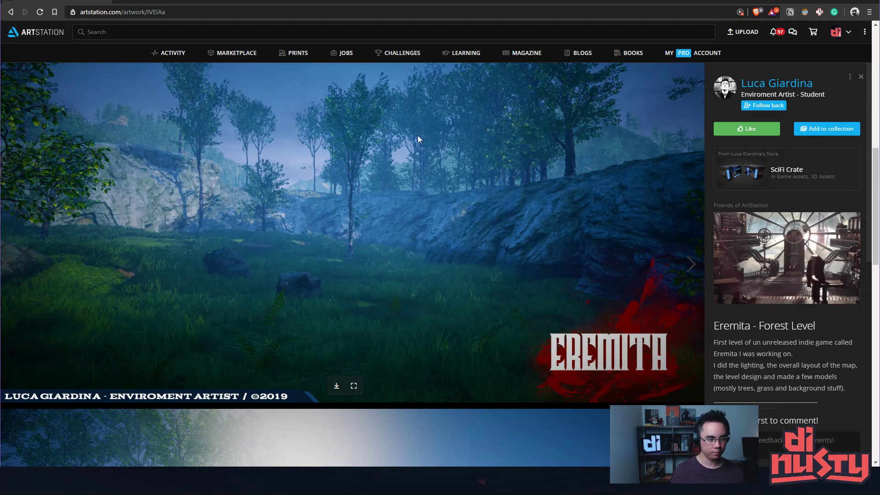
scroll(326, 206, "down", 3)
scroll(326, 205, "up", 3)
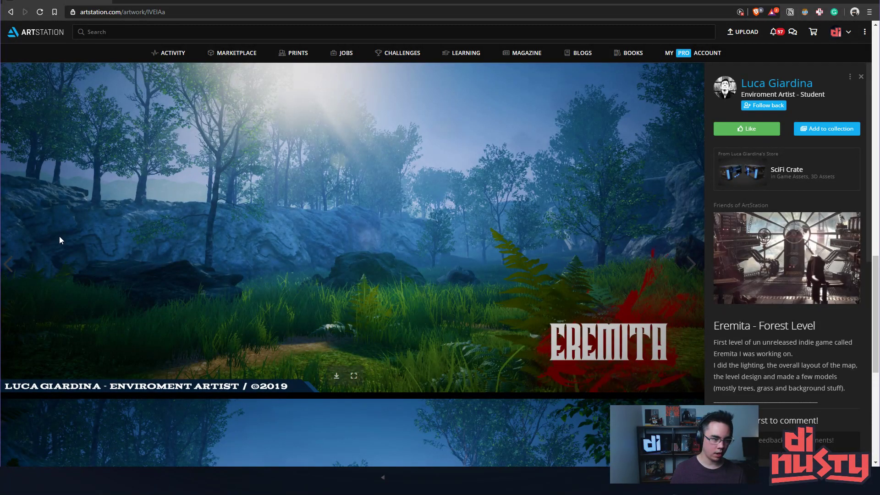
scroll(503, 267, "down", 1)
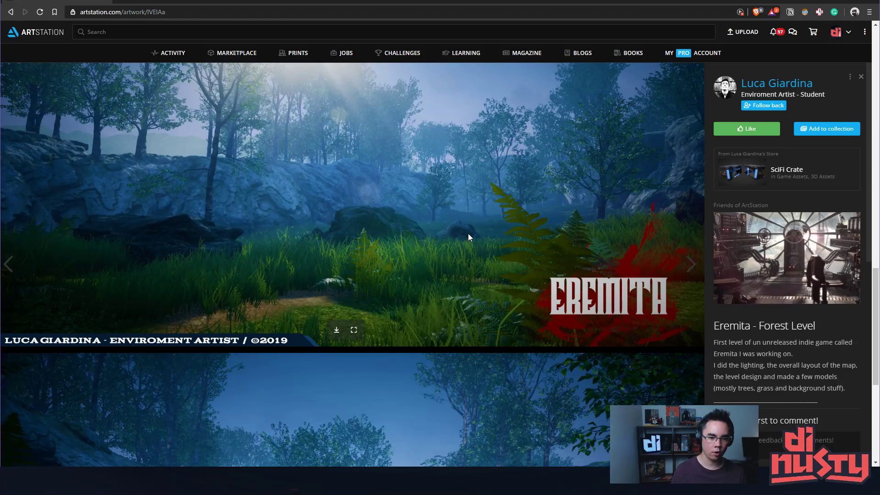
scroll(468, 233, "down", 1)
scroll(493, 199, "up", 2)
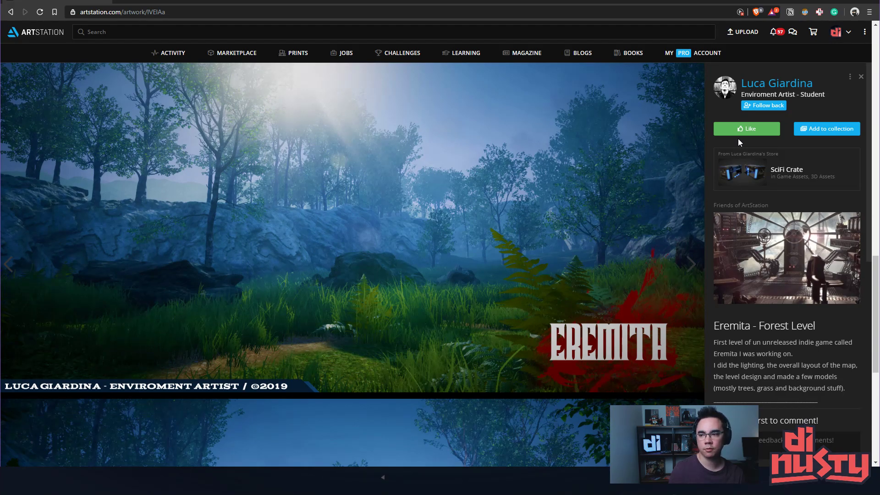
scroll(738, 138, "down", 3)
scroll(610, 174, "down", 4)
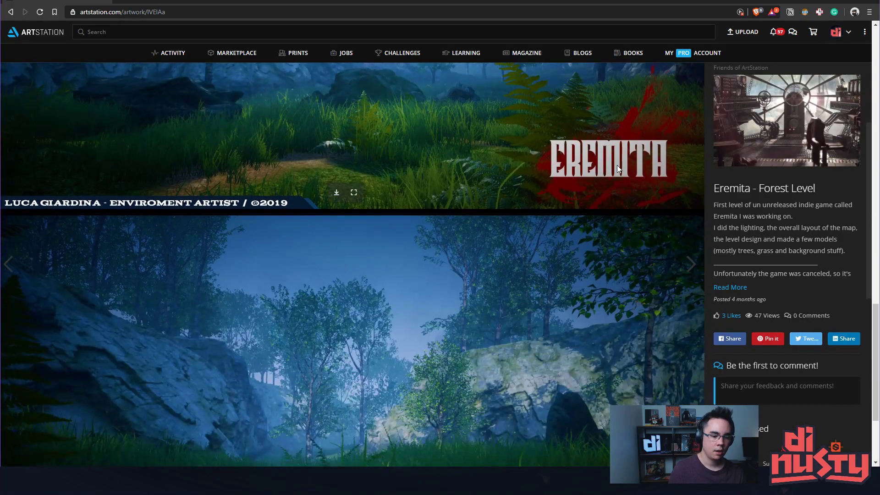
scroll(619, 165, "down", 5)
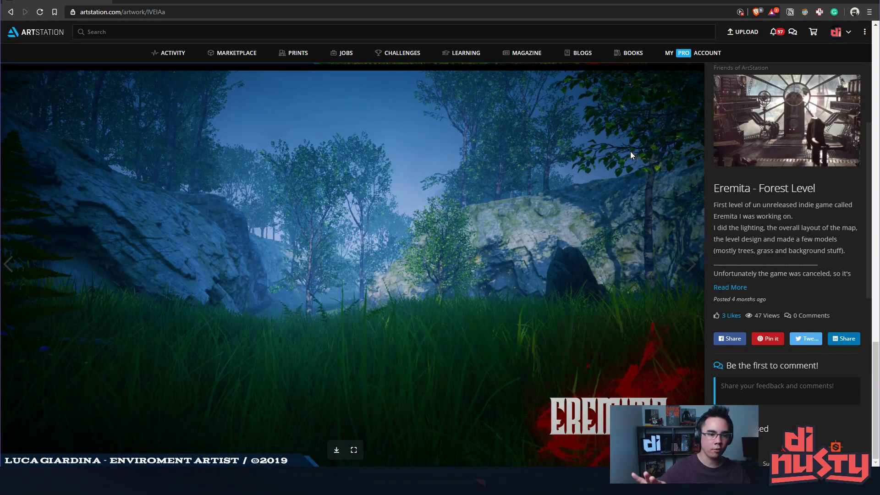
scroll(546, 221, "down", 9)
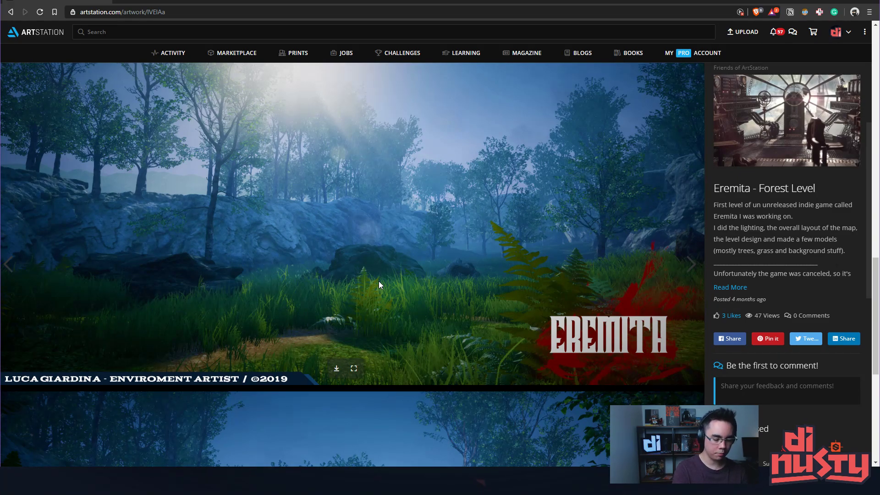
scroll(379, 284, "up", 10)
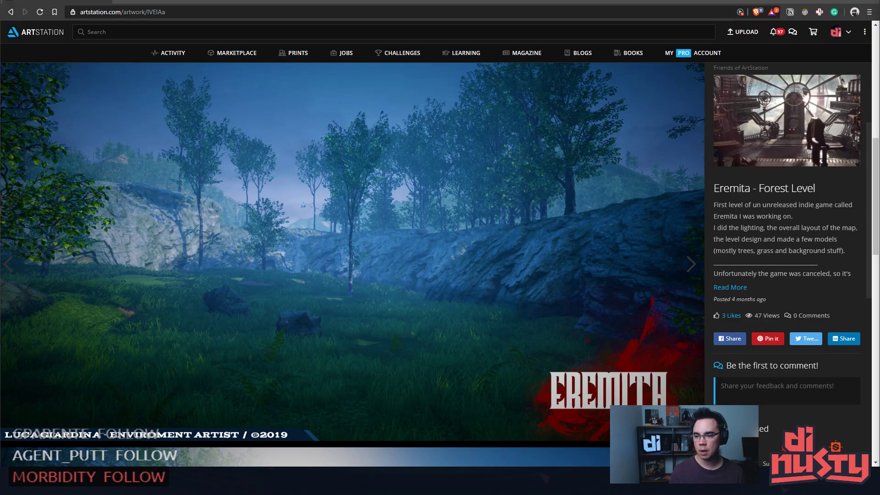
Expand the Forest Level description and read down to its fps and LOD details
left_click(729, 288)
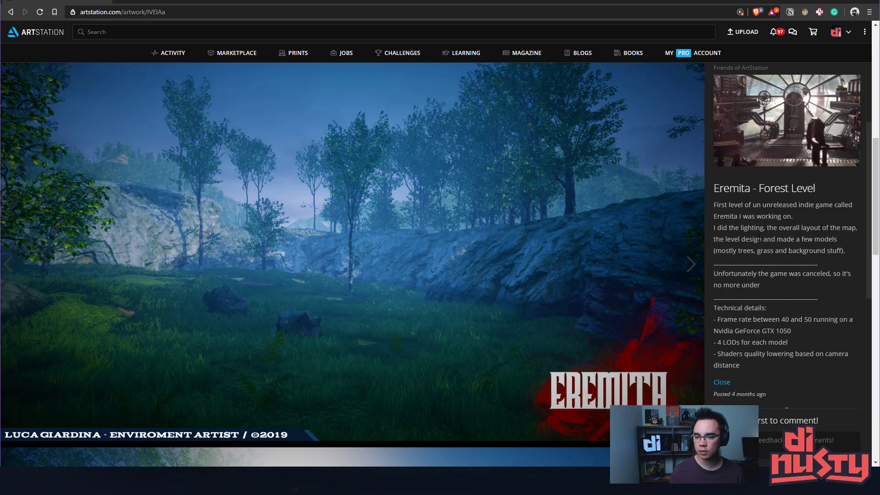
left_click_drag(744, 216, 764, 240)
left_click(839, 228)
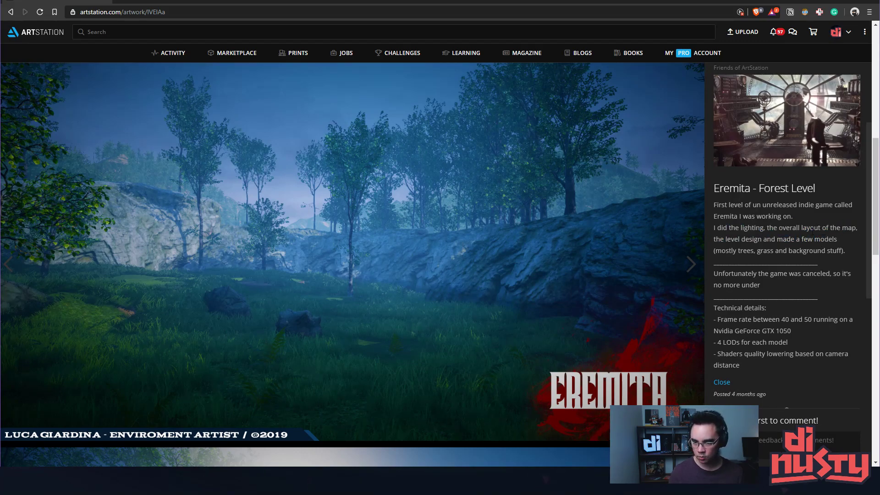
left_click_drag(734, 239, 749, 251)
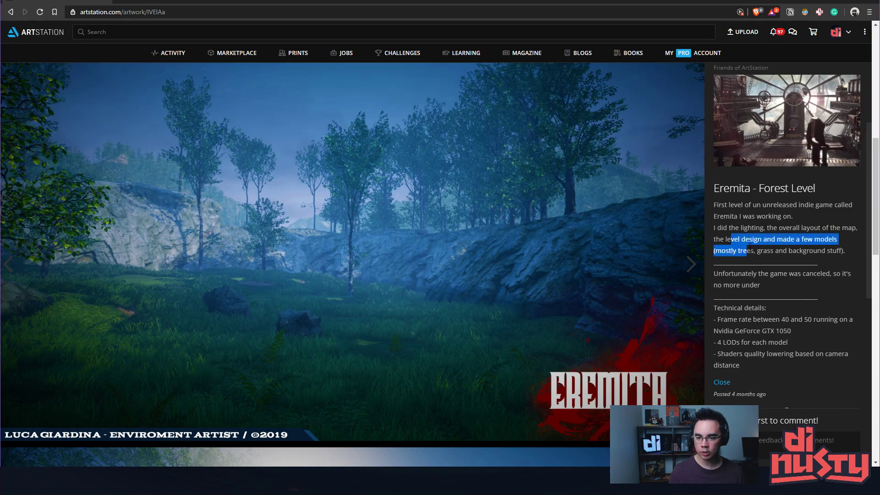
left_click(749, 251)
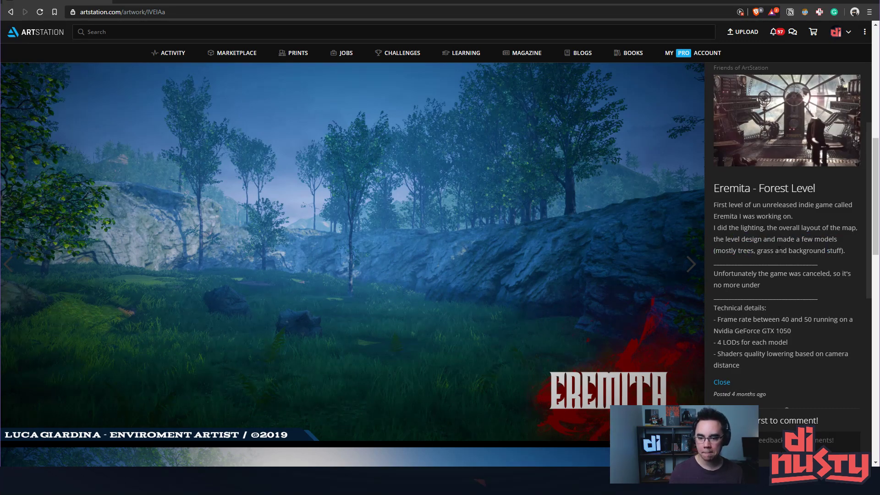
scroll(800, 250, "down", 1)
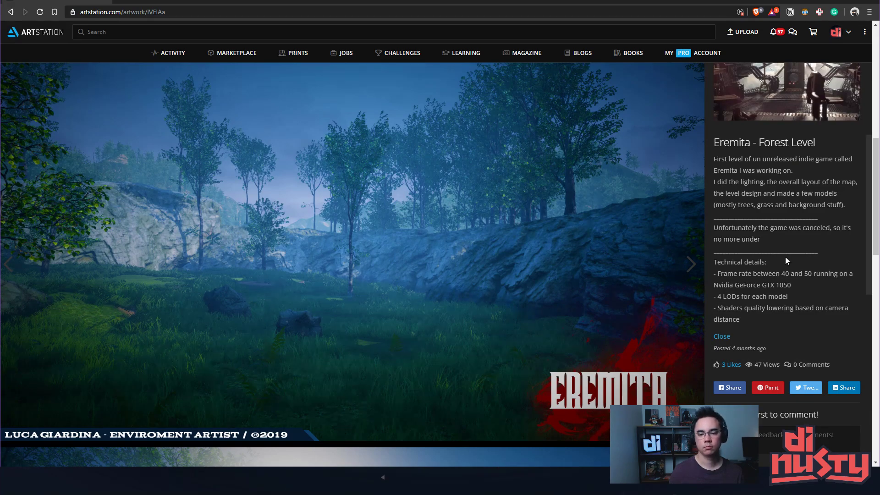
scroll(786, 243, "down", 1)
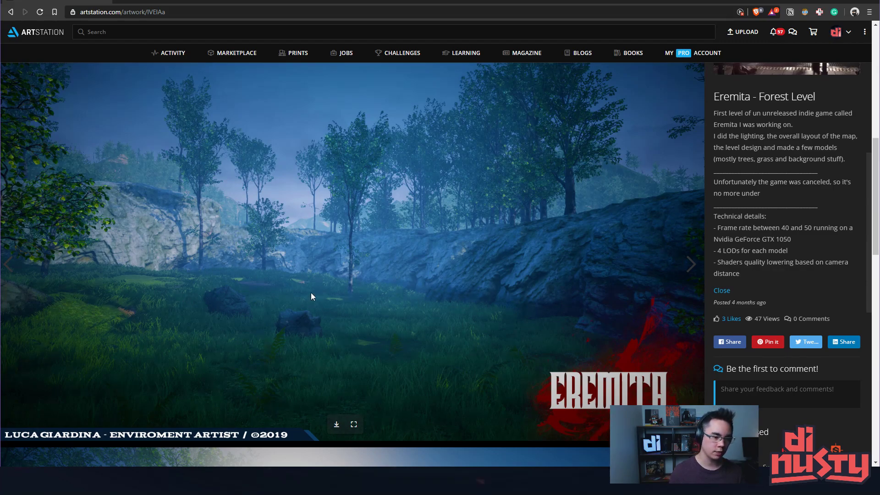
scroll(355, 299, "down", 8)
scroll(381, 324, "up", 8)
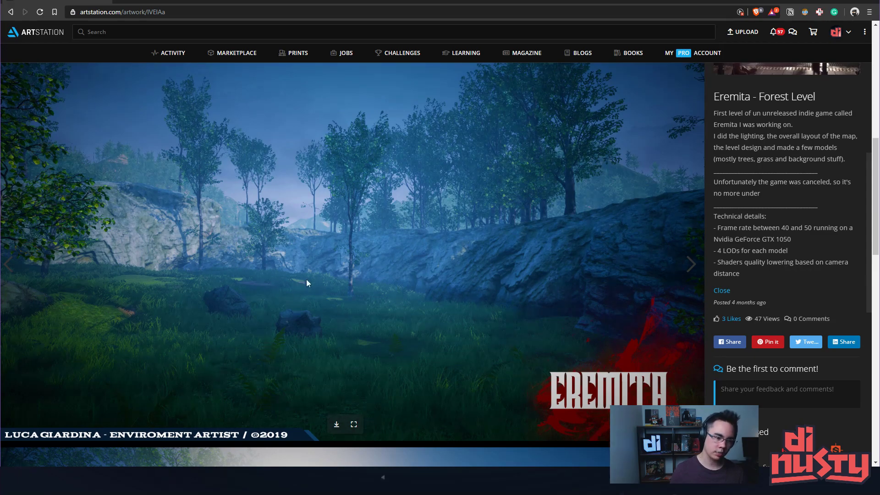
scroll(493, 305, "down", 5)
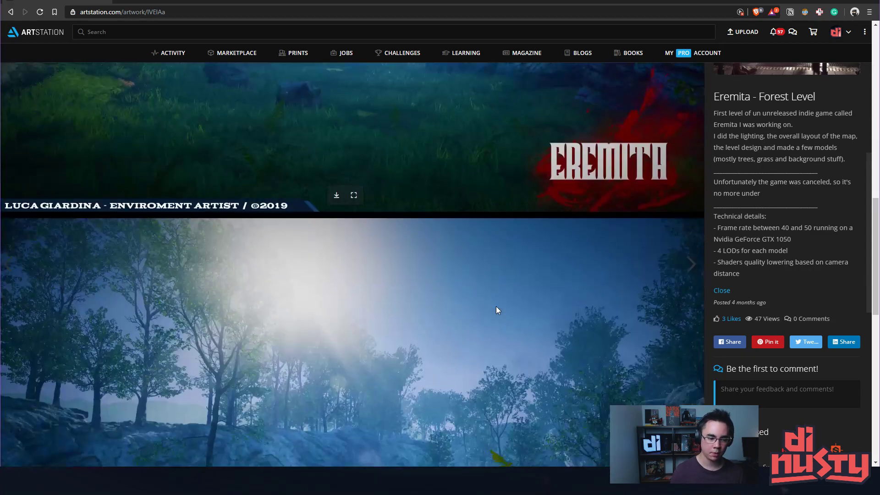
scroll(496, 307, "up", 3)
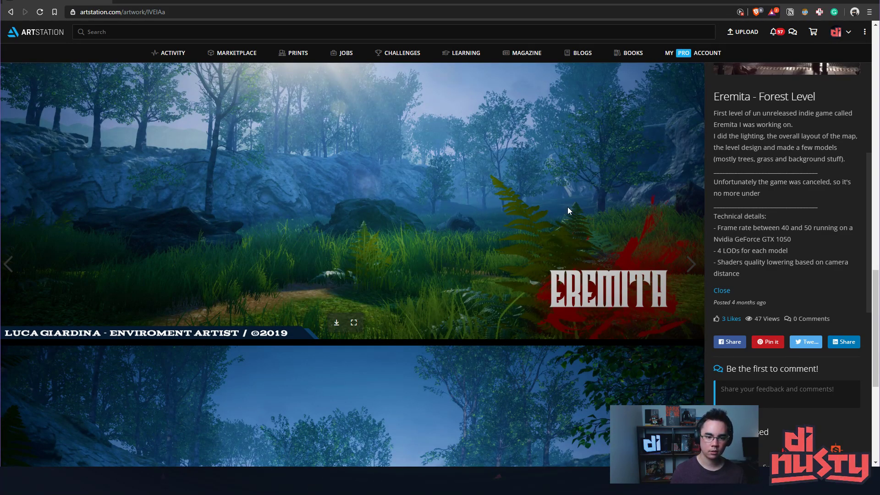
scroll(462, 253, "up", 3)
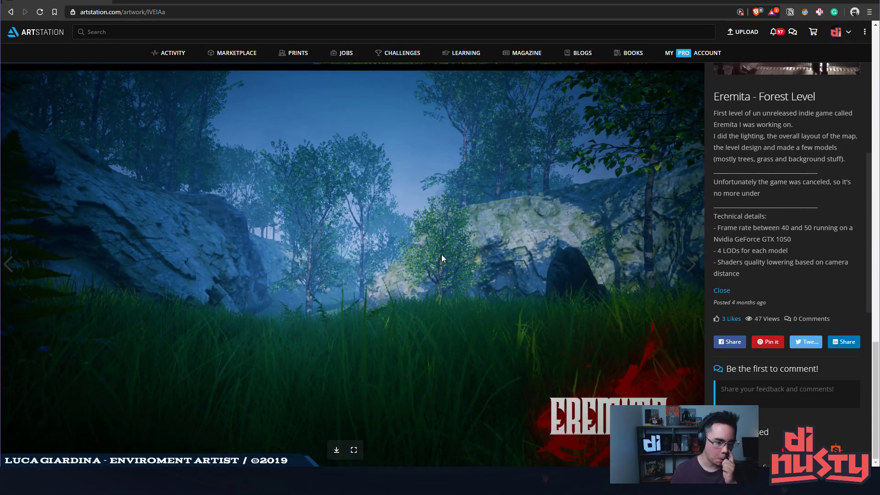
scroll(777, 293, "up", 3)
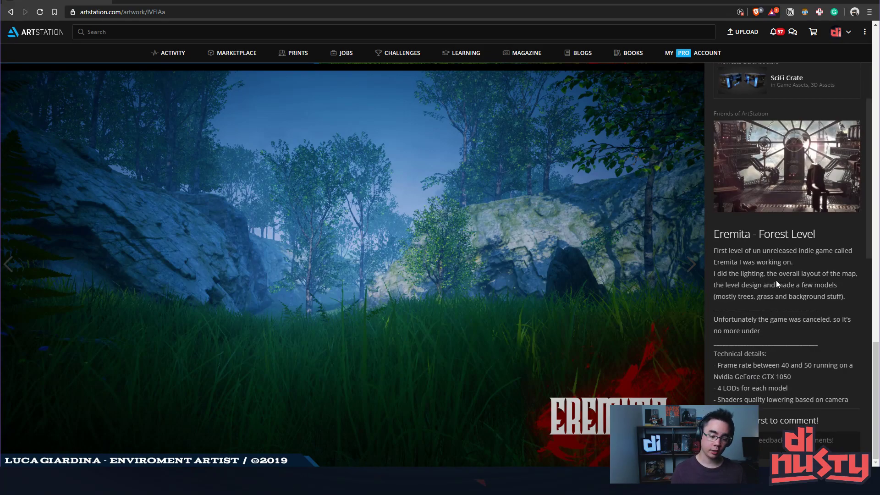
scroll(521, 298, "up", 8)
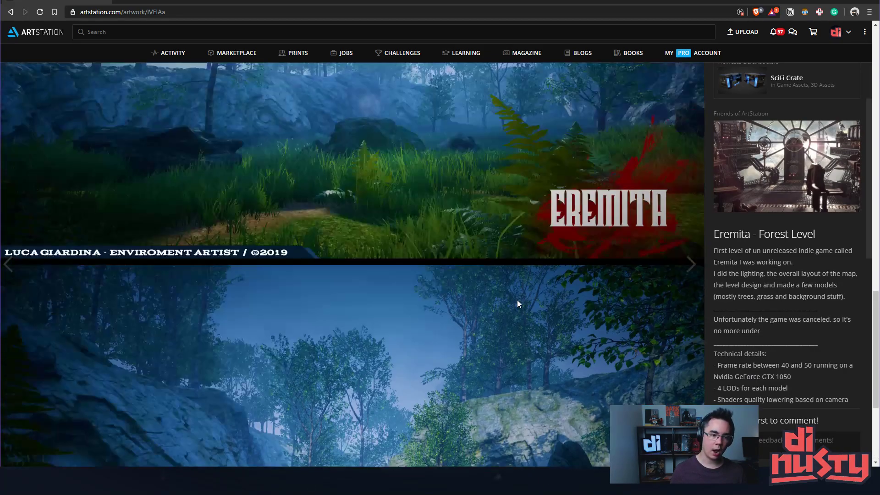
scroll(522, 302, "down", 8)
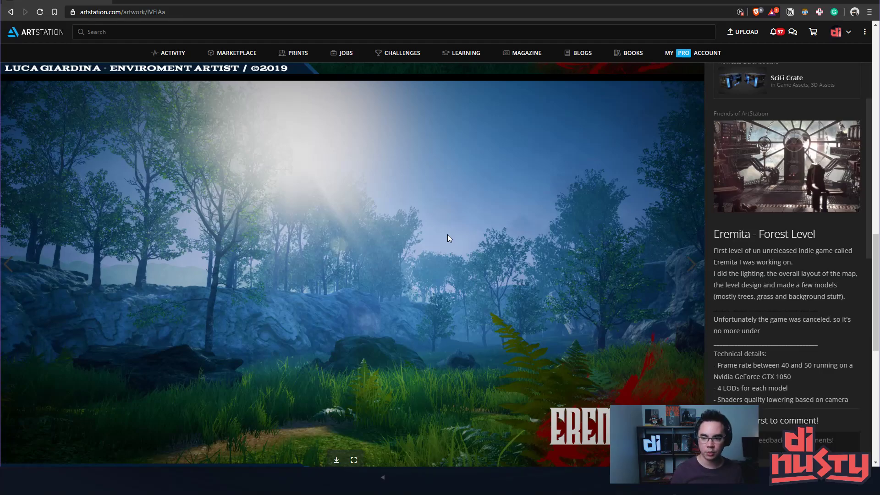
scroll(639, 342, "down", 5)
scroll(639, 339, "down", 2)
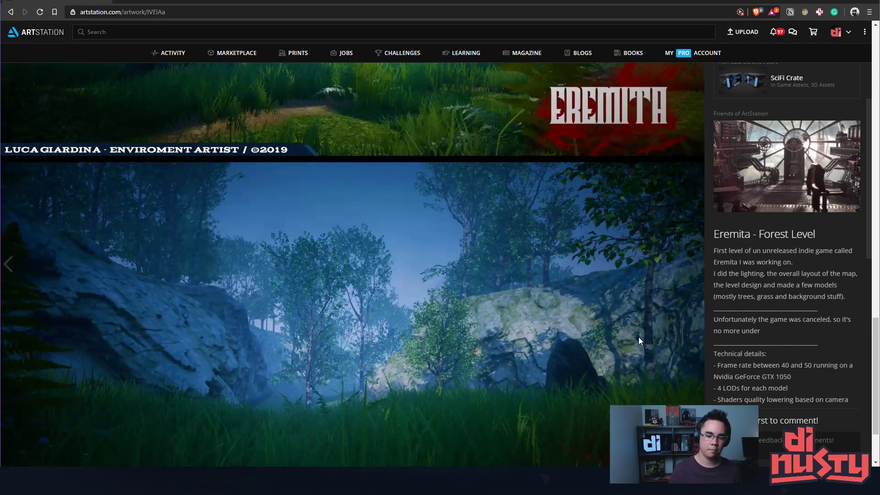
scroll(772, 320, "down", 8)
scroll(756, 266, "up", 4)
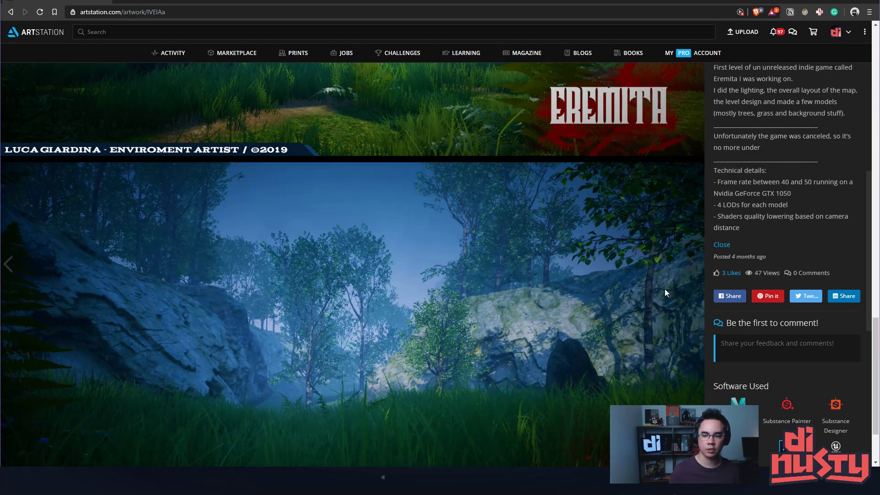
Scroll through the remaining Forest Level screenshots until the next project loads
scroll(626, 312, "up", 5)
scroll(634, 293, "down", 7)
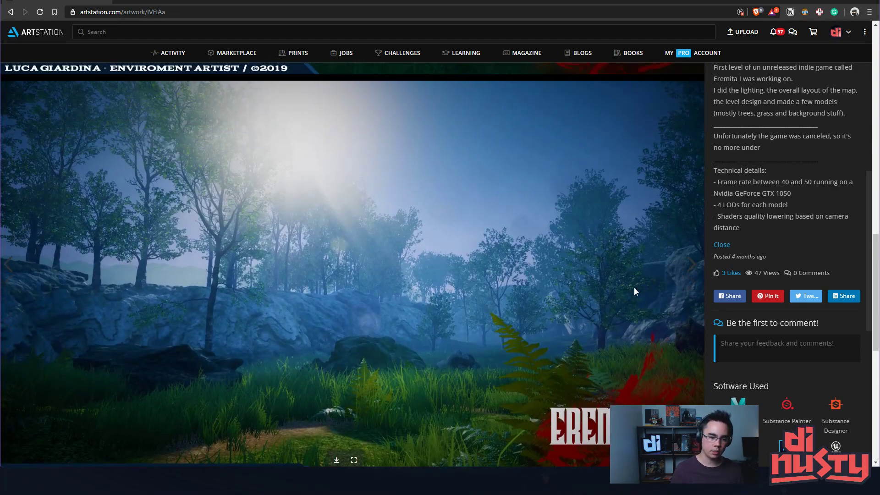
scroll(628, 282, "up", 2)
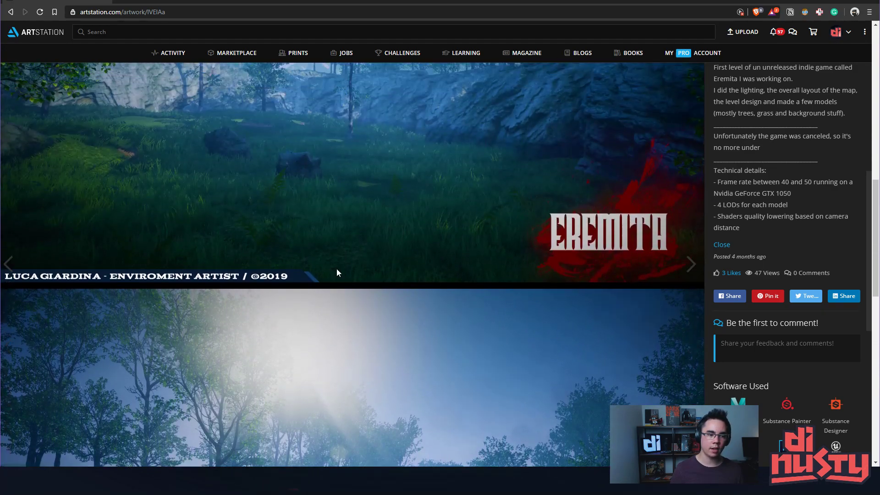
scroll(340, 268, "down", 2)
scroll(347, 261, "up", 5)
scroll(412, 339, "down", 1)
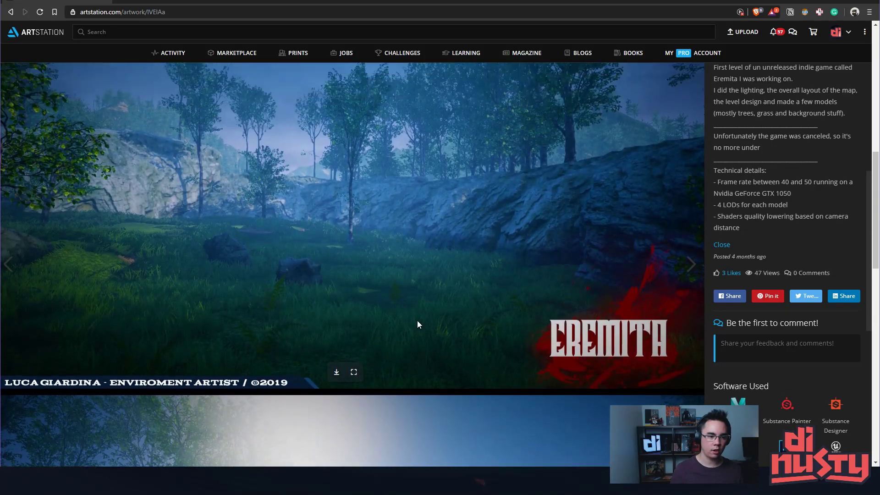
scroll(418, 324, "down", 6)
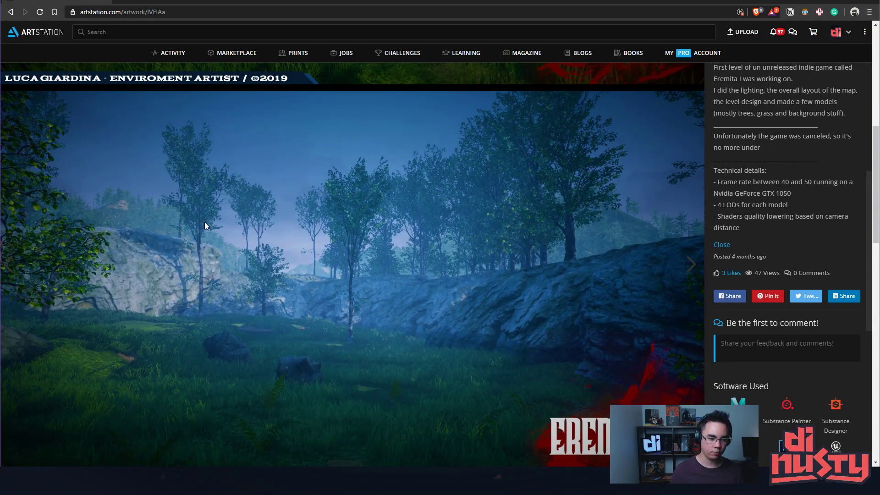
scroll(334, 351, "up", 7)
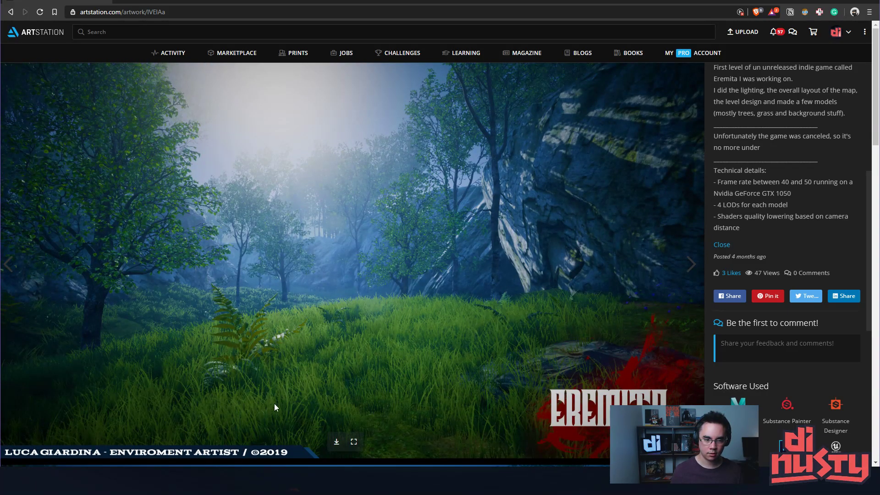
scroll(574, 322, "down", 3)
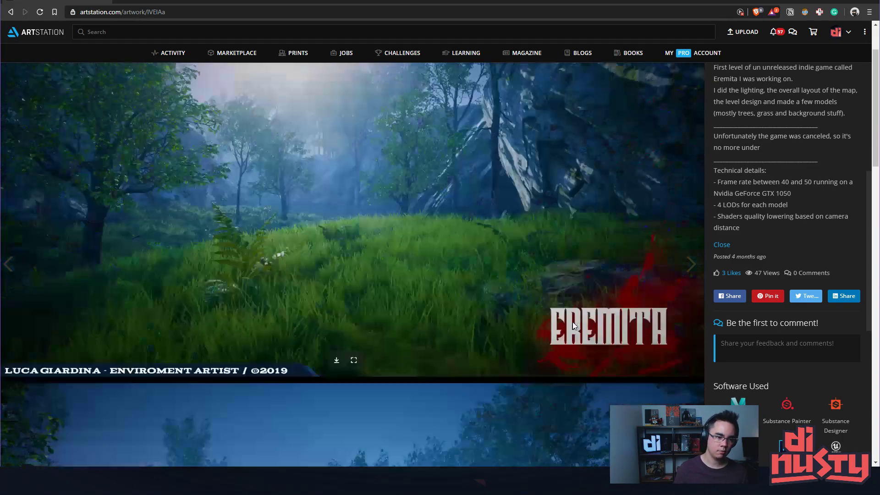
scroll(601, 298, "down", 6)
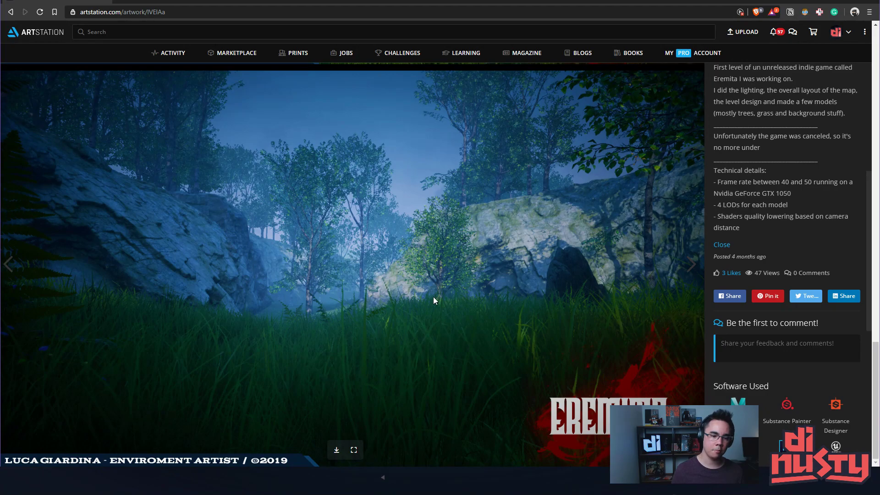
scroll(333, 277, "down", 5)
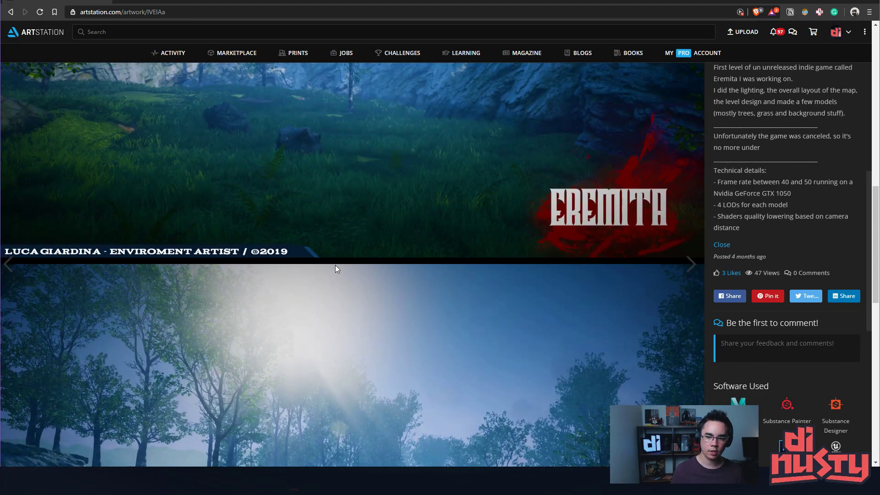
scroll(337, 266, "up", 5)
scroll(346, 263, "down", 3)
scroll(351, 261, "up", 1)
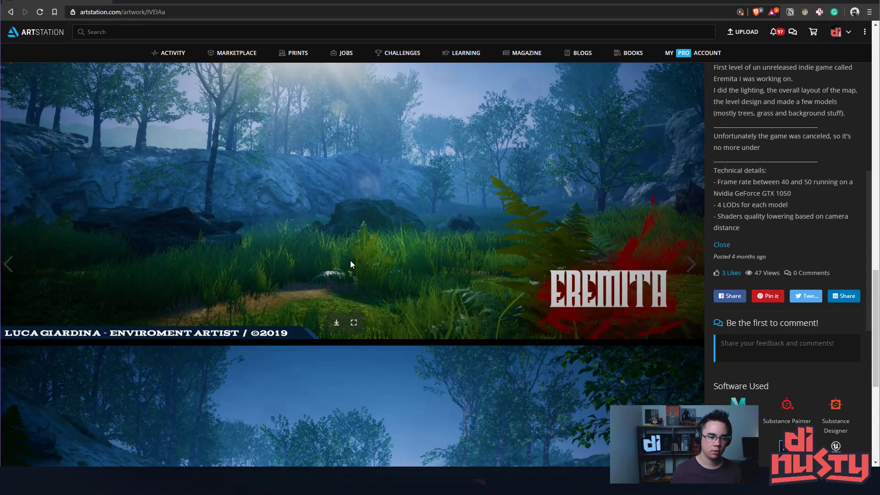
scroll(351, 265, "up", 1)
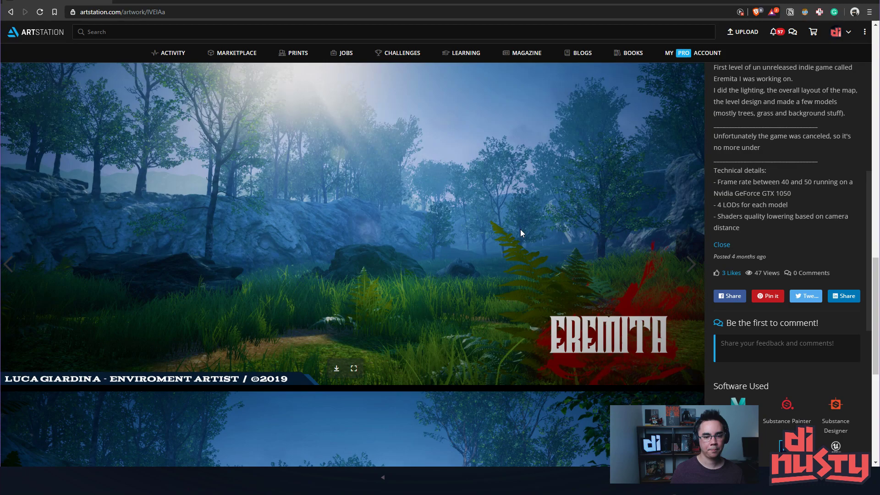
scroll(521, 232, "down", 5)
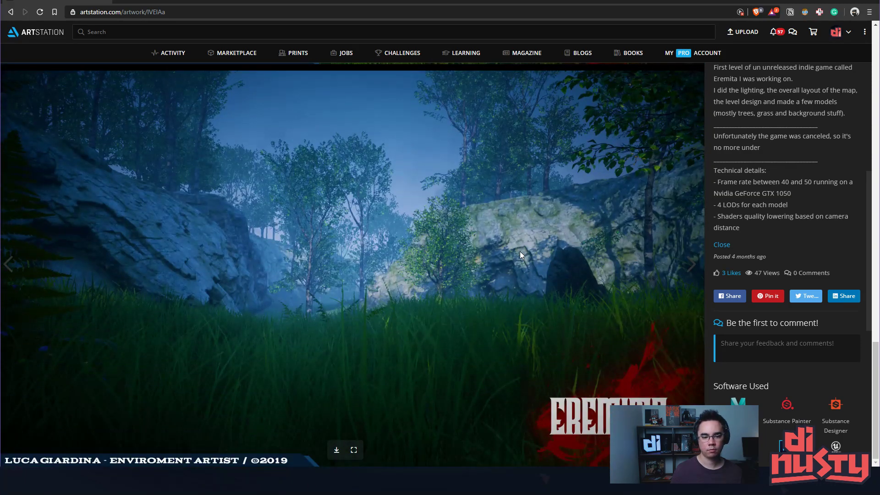
scroll(520, 251, "down", 7)
scroll(522, 250, "down", 12)
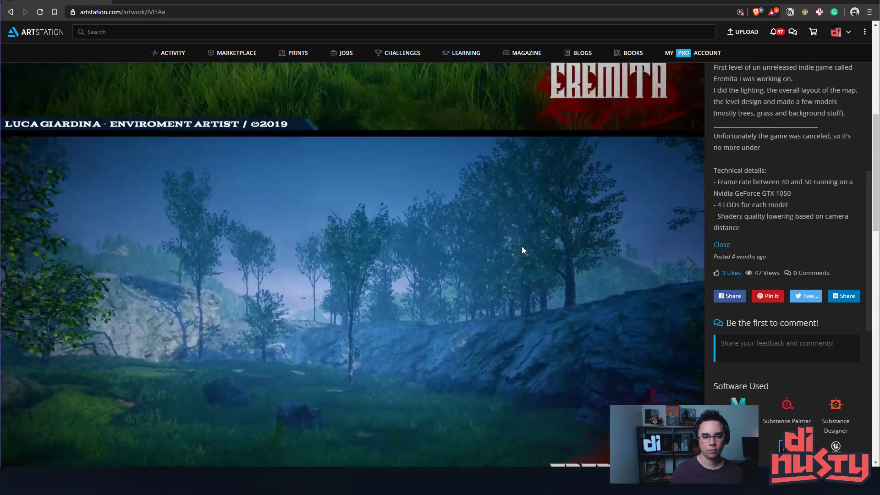
scroll(449, 262, "down", 1)
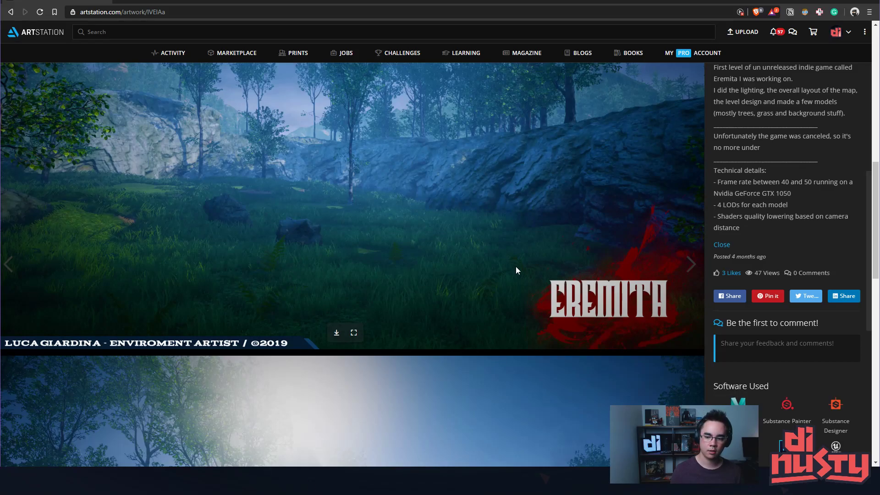
scroll(516, 271, "down", 10)
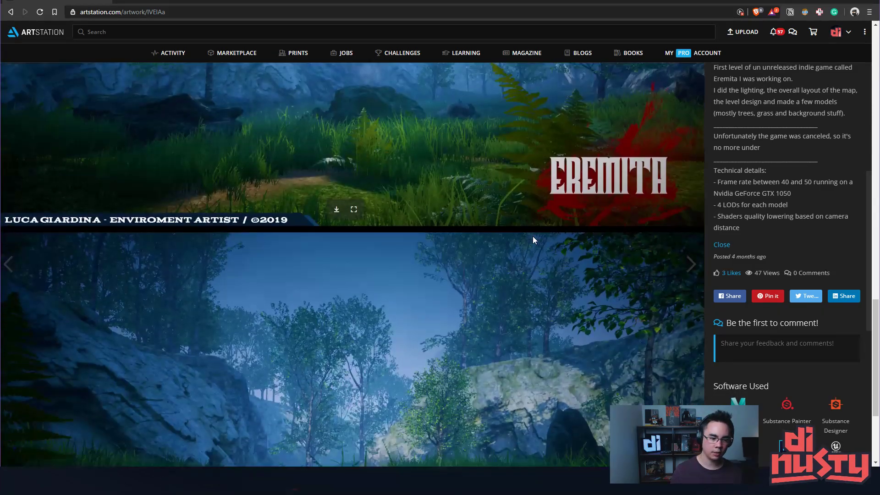
scroll(533, 237, "down", 5)
scroll(522, 232, "down", 3)
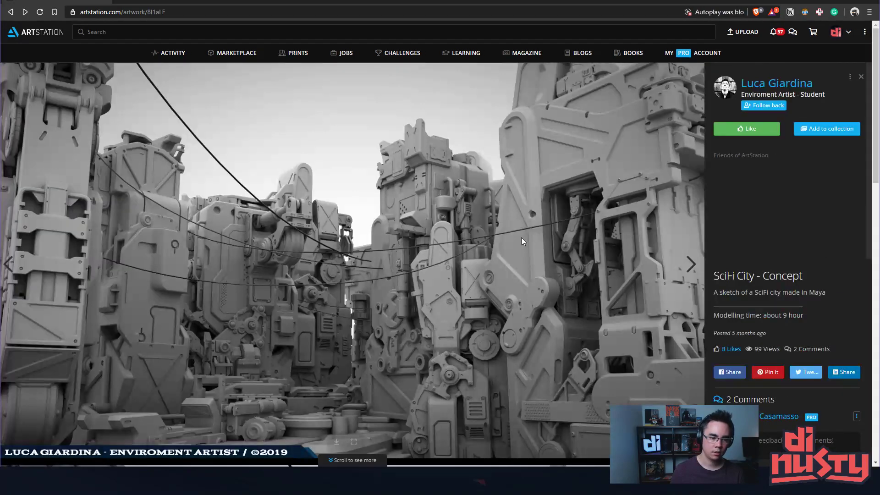
Return to the portfolio grid and open Eremita - School level, browsing its snowy castle screenshots
key("Escape")
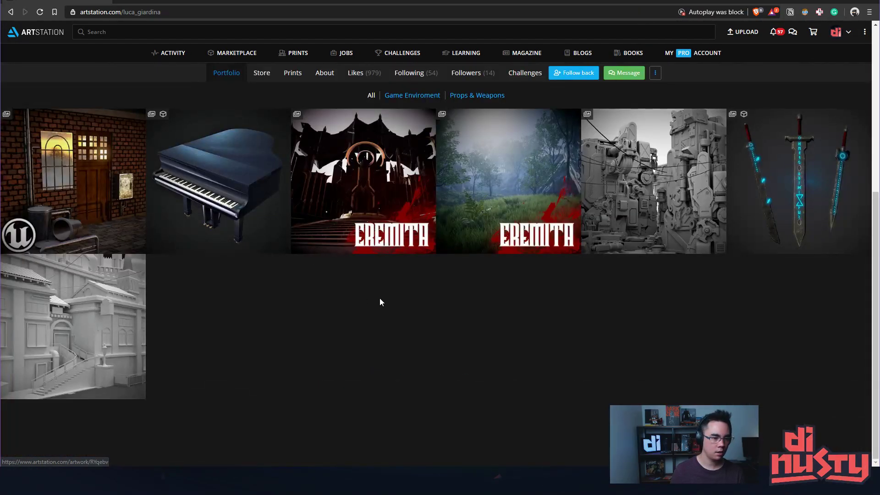
scroll(413, 300, "up", 2)
left_click(373, 219)
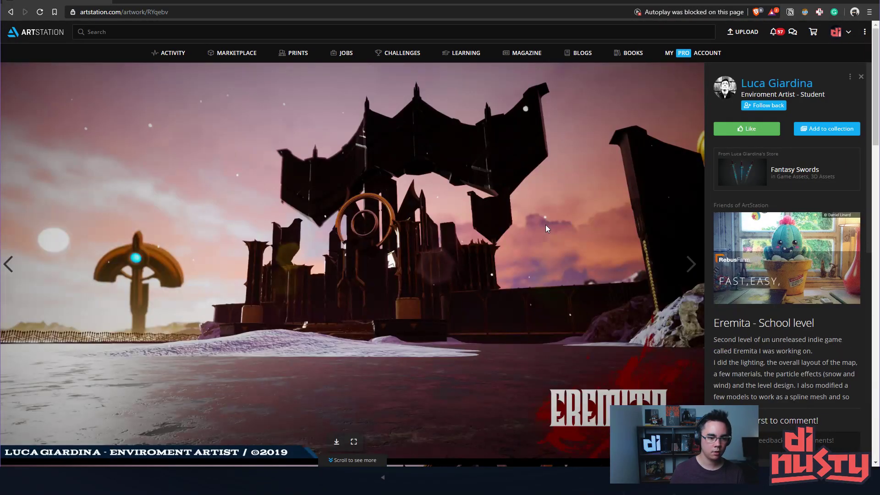
scroll(428, 277, "down", 4)
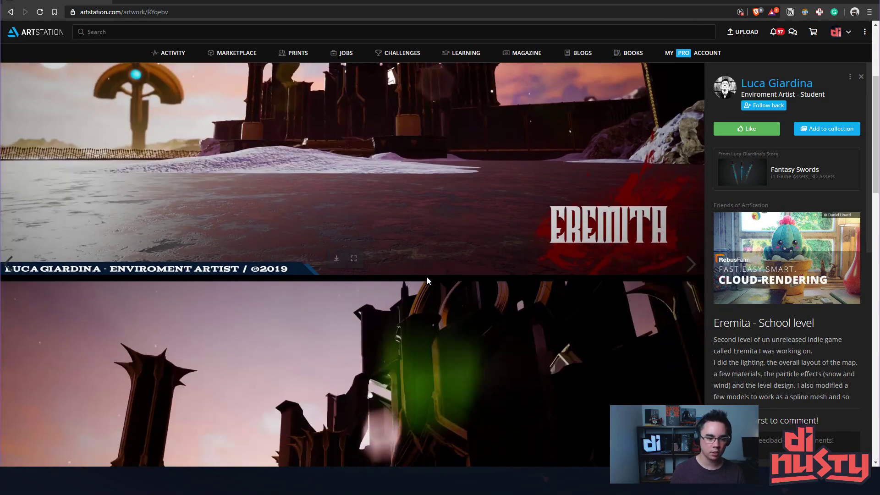
scroll(427, 277, "up", 2)
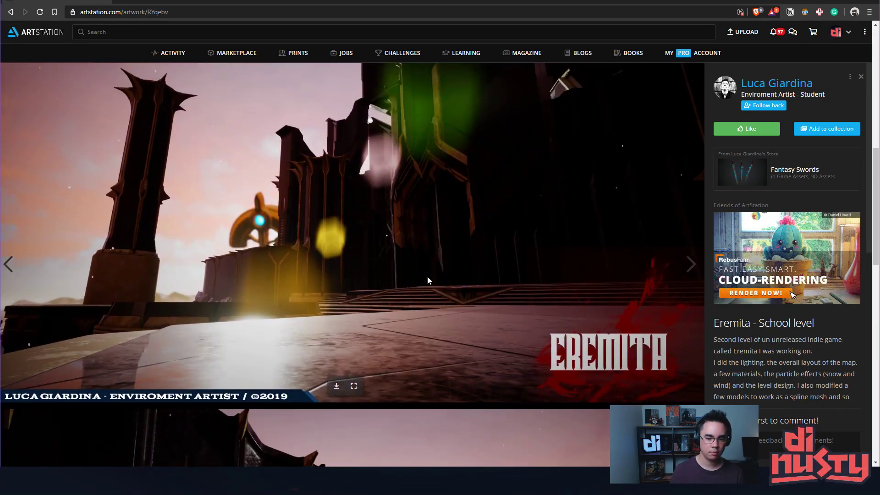
scroll(427, 276, "down", 8)
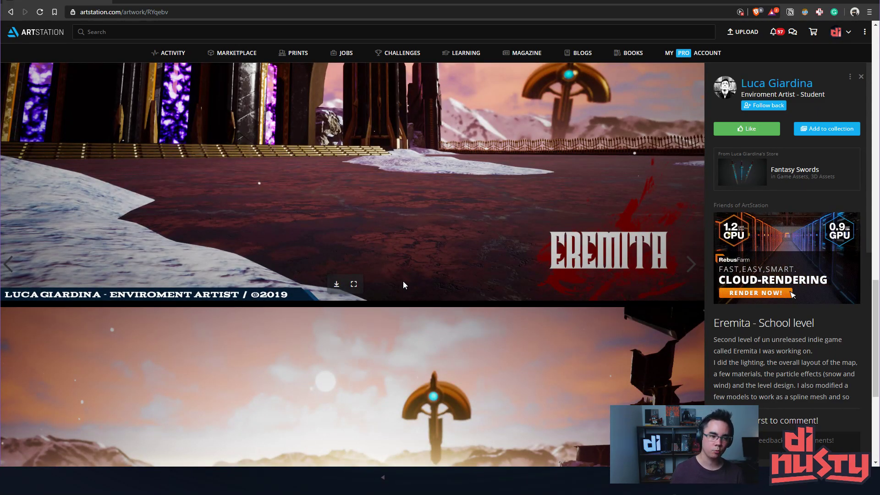
scroll(402, 283, "up", 10)
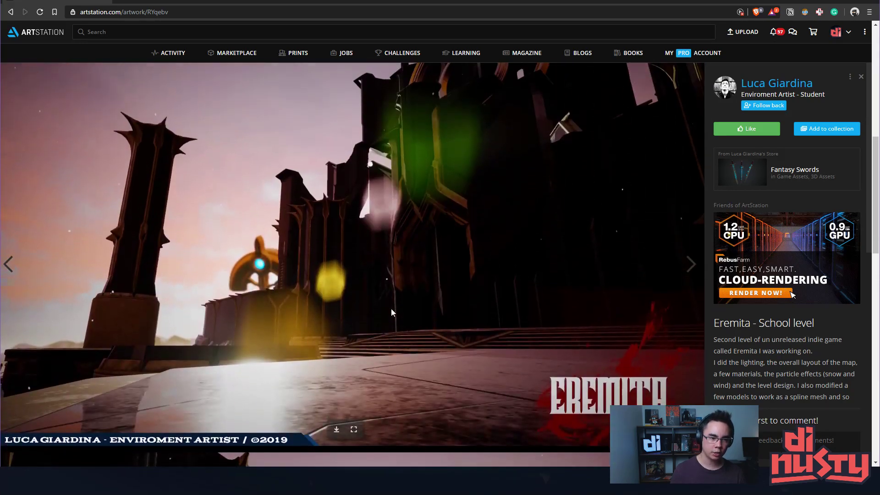
scroll(390, 311, "down", 8)
scroll(532, 268, "up", 8)
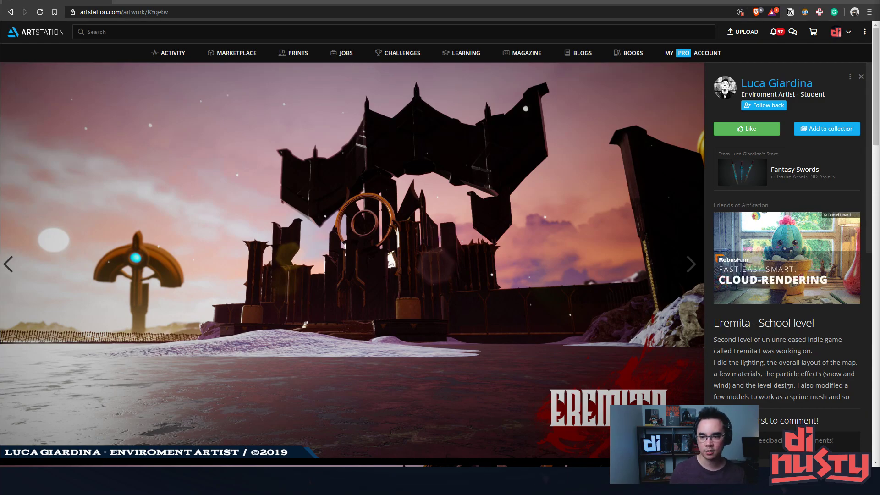
Scroll through the School level images, including the saucer craft on the frozen lake
scroll(334, 164, "down", 7)
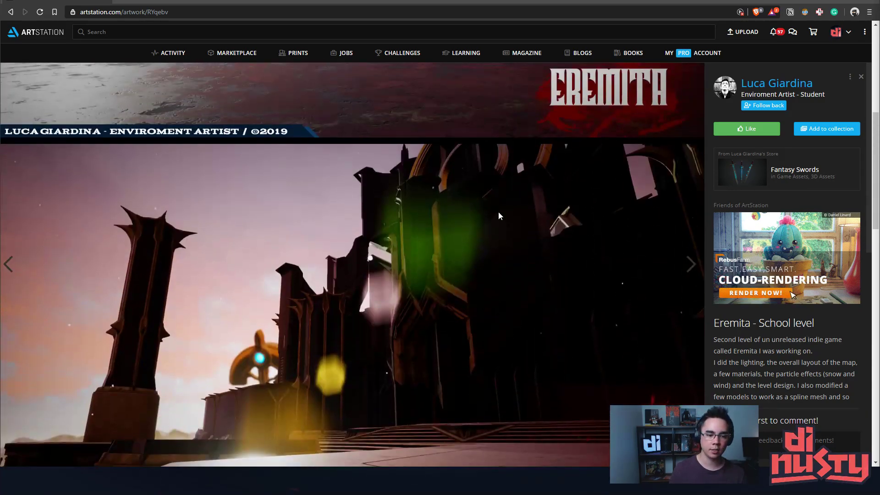
scroll(553, 255, "down", 7)
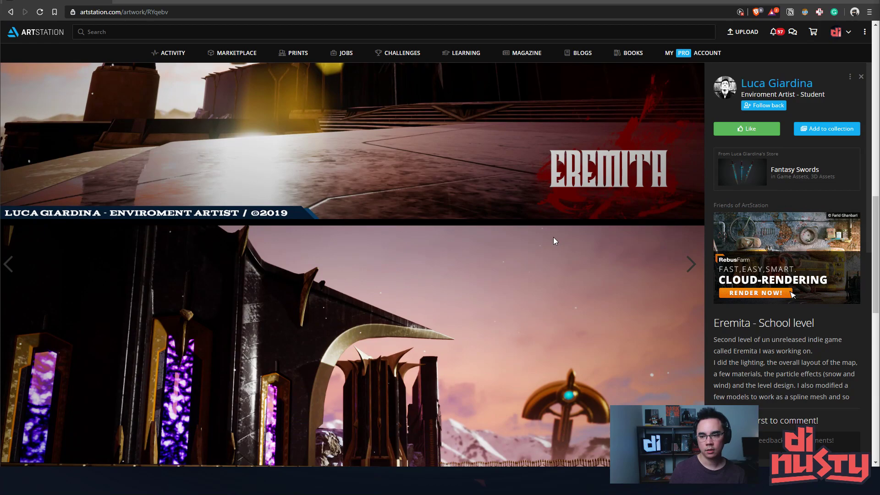
scroll(554, 239, "down", 5)
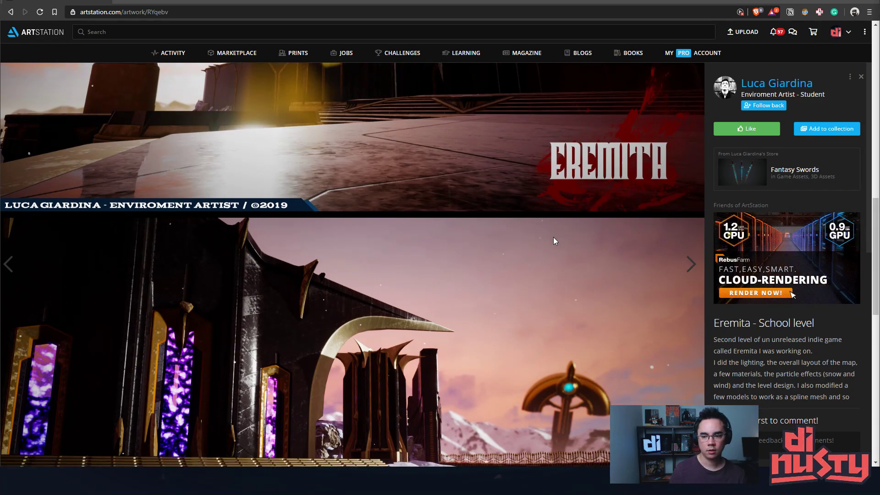
scroll(554, 234, "up", 2)
scroll(554, 234, "down", 1)
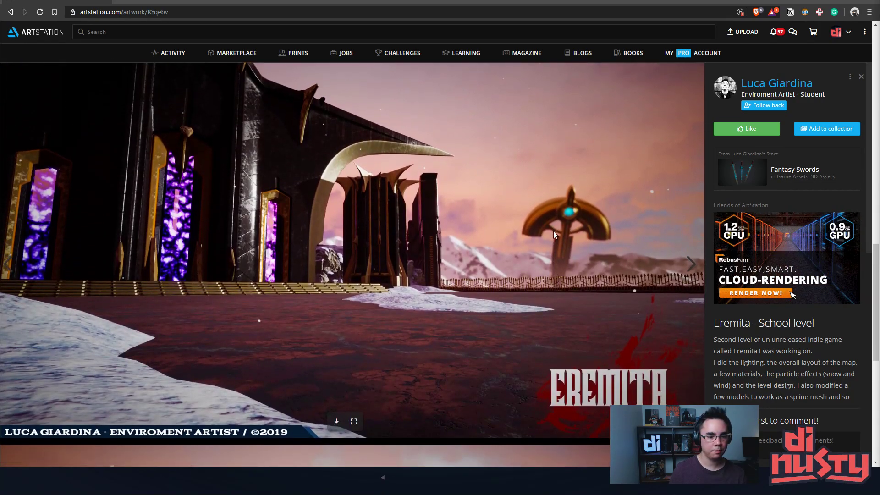
scroll(554, 234, "up", 1)
scroll(554, 235, "up", 1)
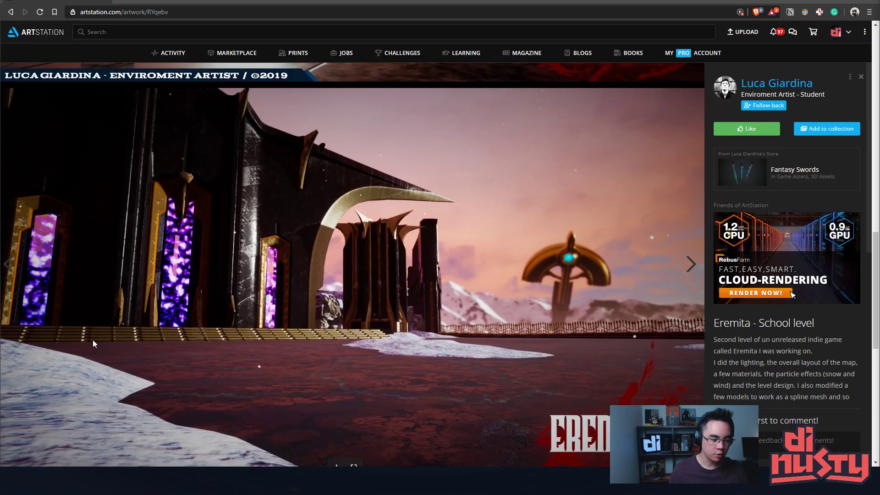
scroll(93, 344, "down", 2)
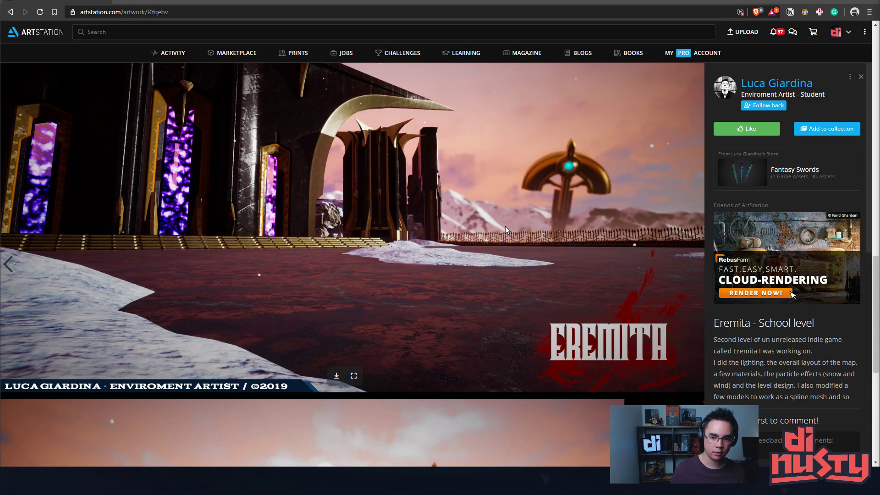
scroll(508, 257, "down", 1)
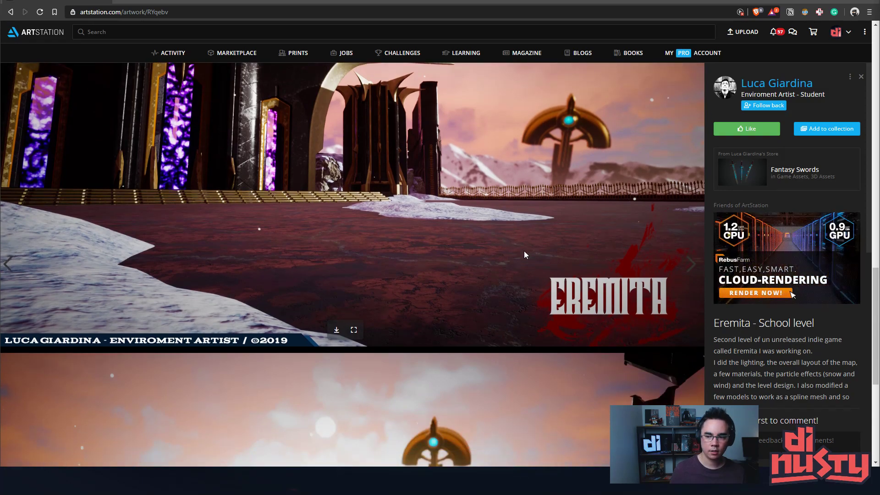
scroll(527, 227, "down", 3)
scroll(529, 221, "up", 2)
scroll(530, 217, "down", 5)
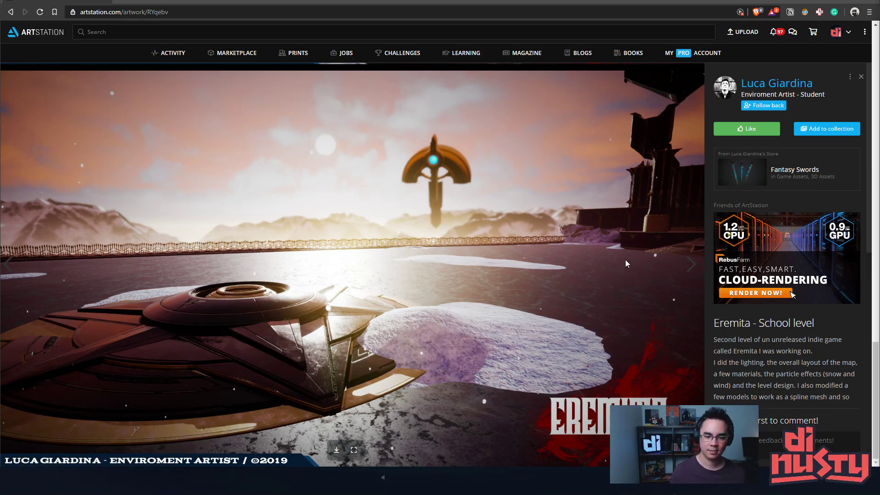
scroll(500, 279, "up", 8)
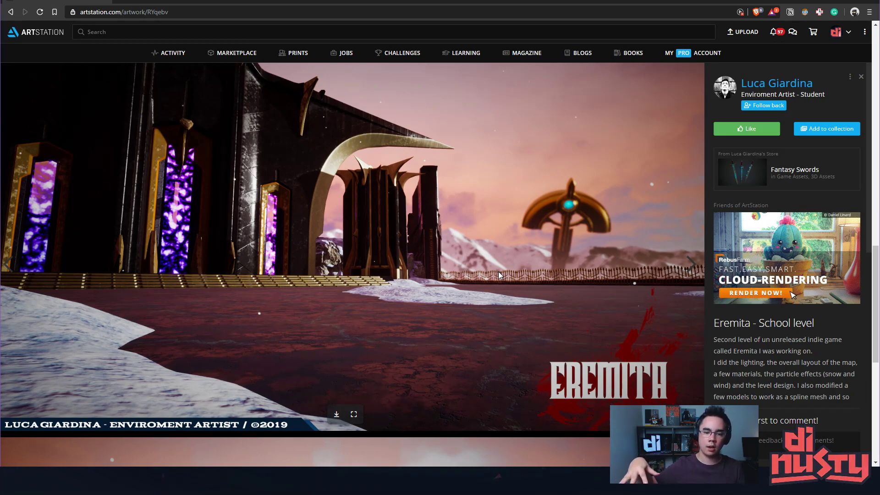
Open the Grand Piano artwork from the artist's portfolio and scroll through its images
left_click(778, 84)
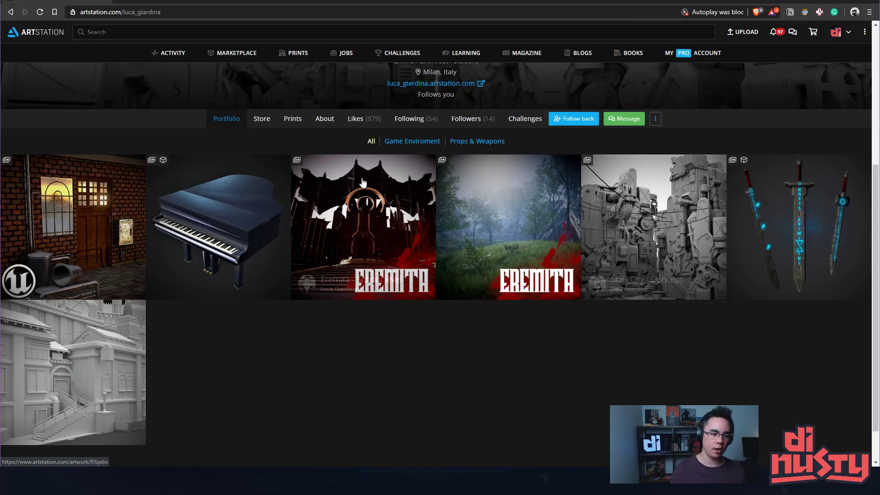
left_click(218, 227)
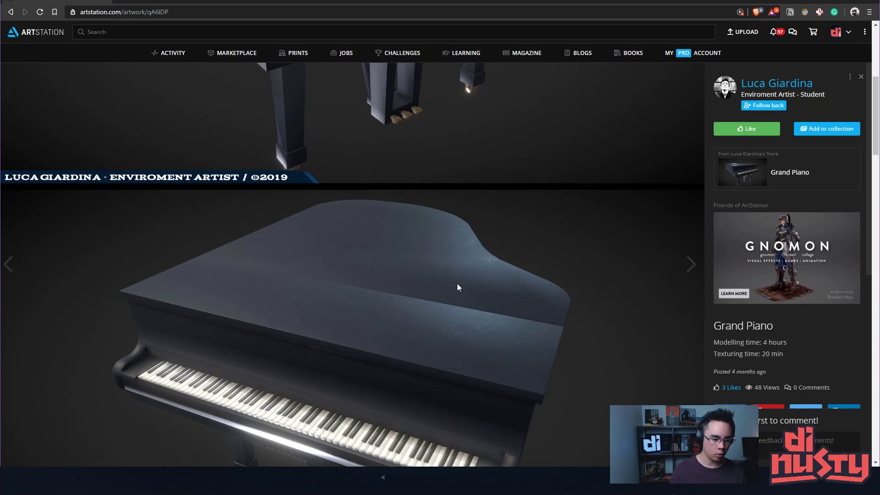
scroll(533, 297, "down", 1)
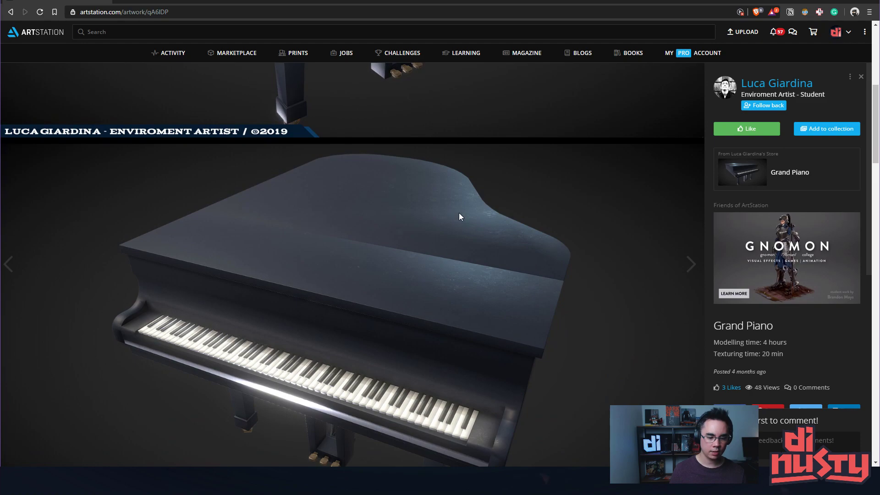
scroll(477, 229, "down", 1)
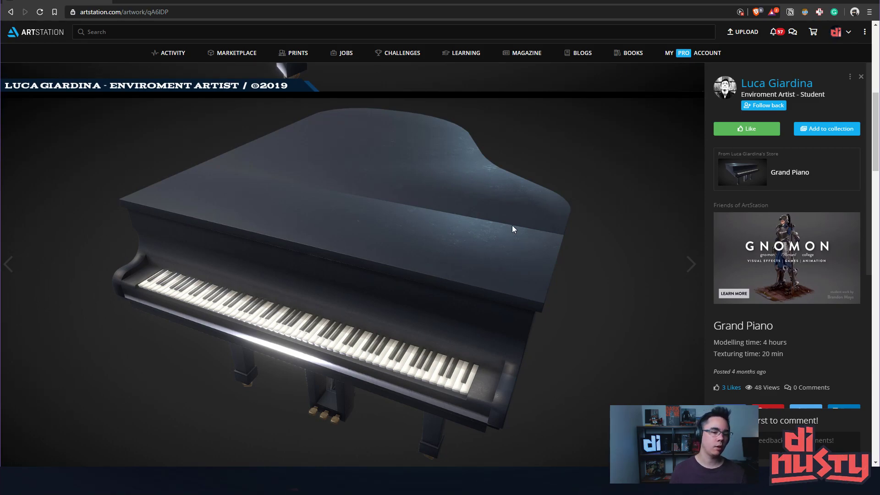
Duplicate the small cube beside the alley building as Cube.252 and isolate it in local view
key("alt+Tab")
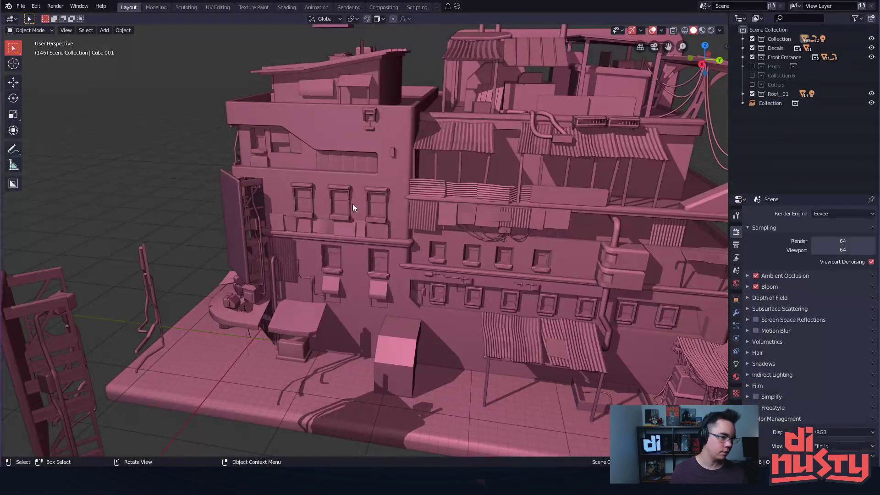
left_click_drag(360, 189, 346, 210)
scroll(604, 227, "up", 3)
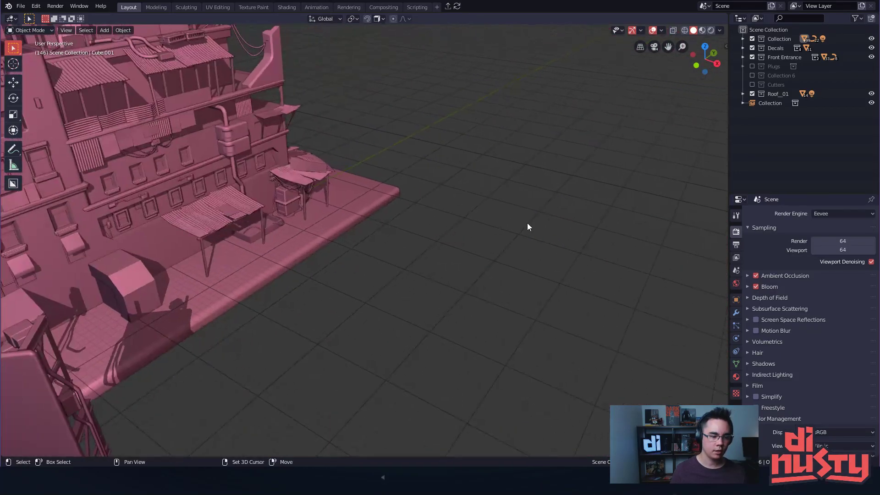
scroll(471, 210, "down", 2)
left_click(325, 245)
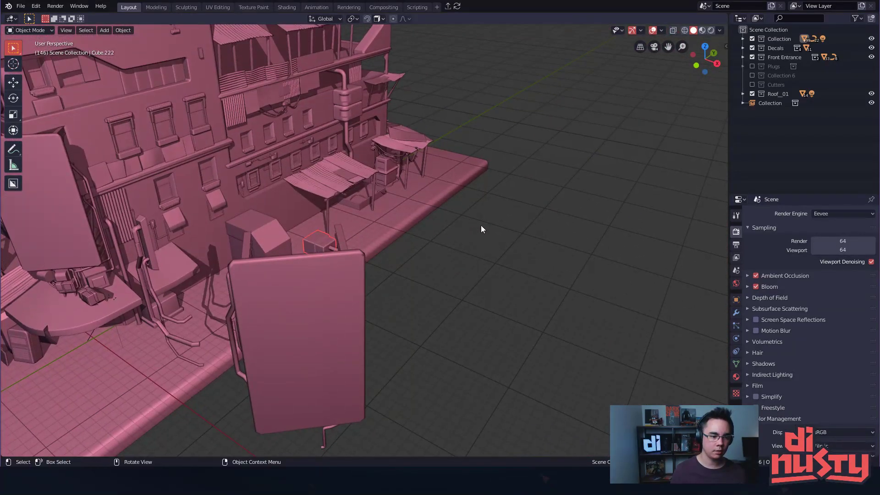
scroll(481, 225, "up", 2)
key("shift+d")
left_click(571, 195)
key("KP_Decimal")
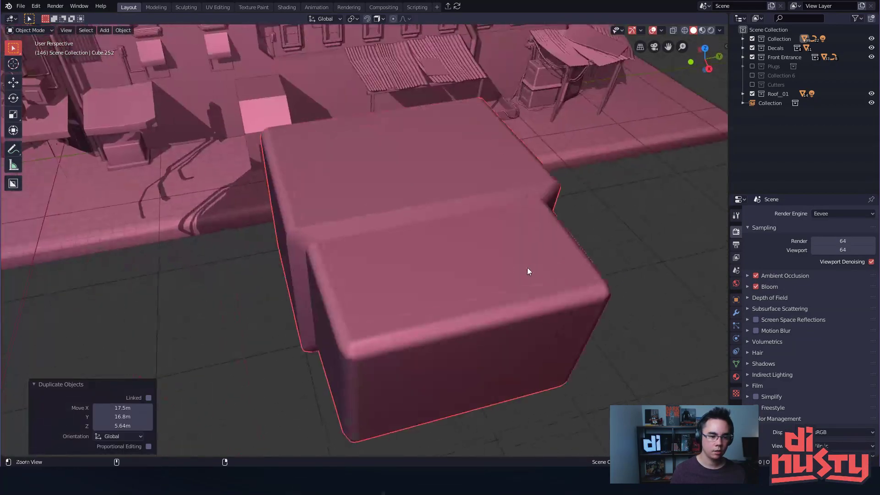
key("KP_Divide")
left_click_drag(427, 259, 423, 211)
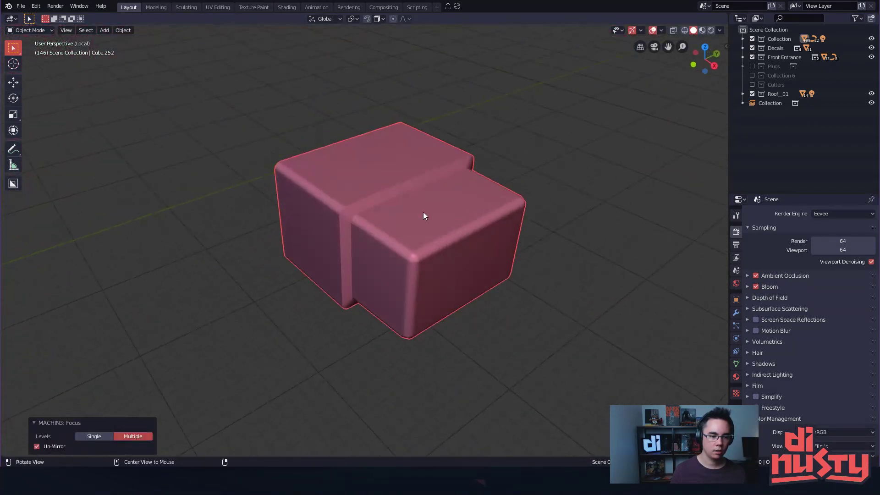
Dissolve the edges along the duplicate's right side and return to Object Mode
key("ctrl+Tab")
left_click(565, 195)
key("ctrl+Tab")
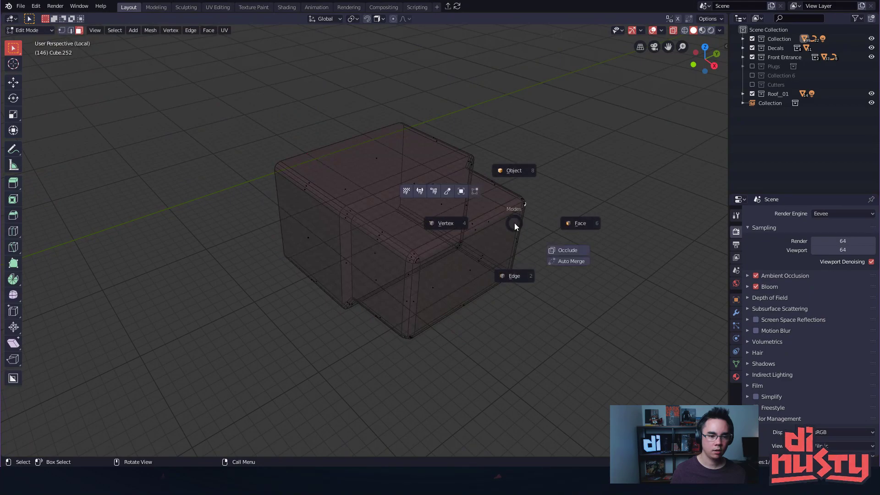
key("Escape")
key("ctrl+x")
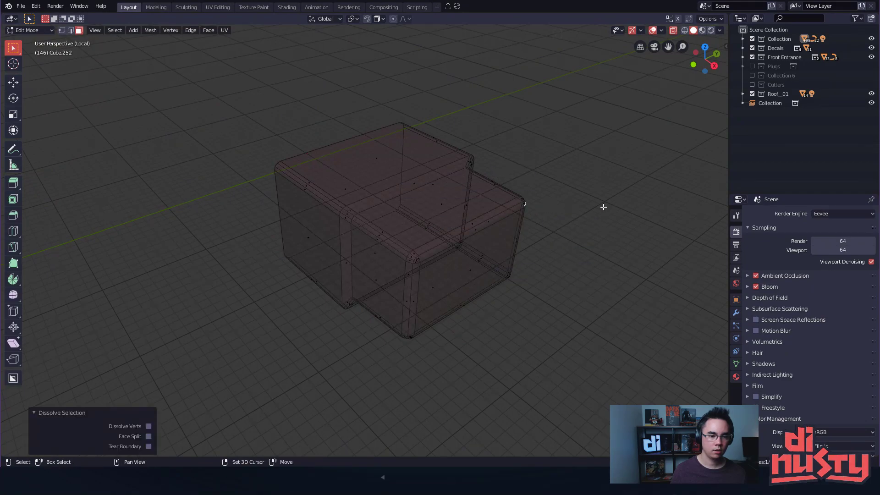
key("Tab")
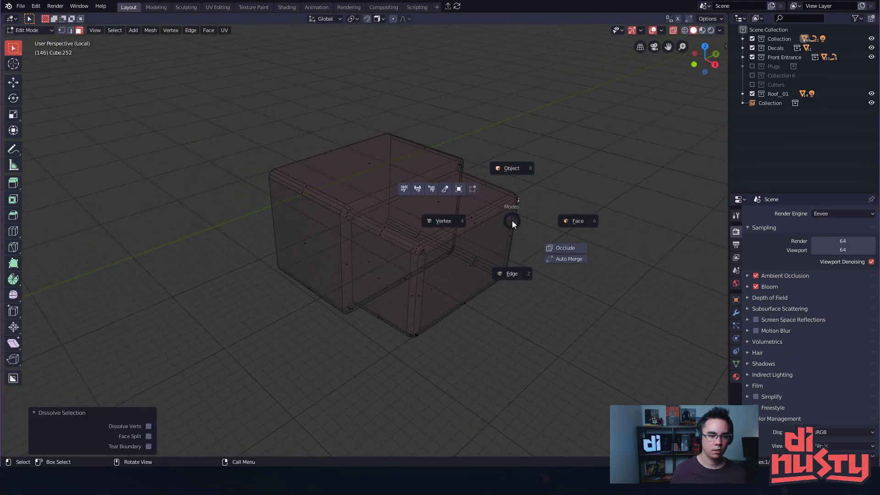
left_click(460, 226)
key("alt+z")
left_click_drag(460, 227, 508, 224)
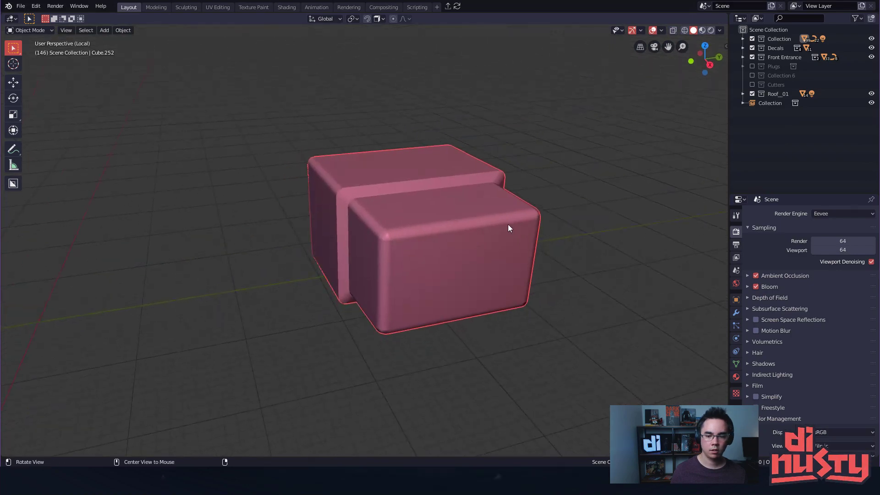
Turn off Auto Smooth in the block's Object Data settings and inspect the smeared shading
left_click(737, 364)
left_click(762, 381)
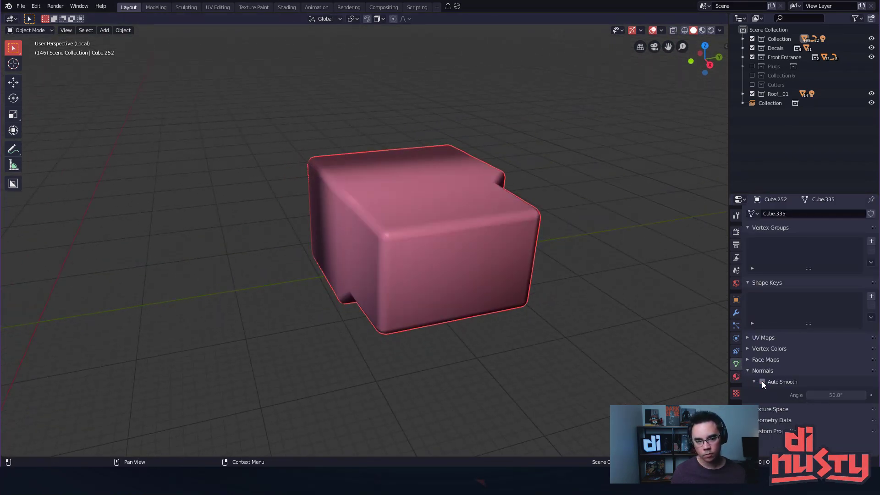
mouse_move(560, 323)
left_mouse_down()
mouse_move(483, 330)
mouse_move(502, 359)
mouse_move(548, 362)
left_mouse_up()
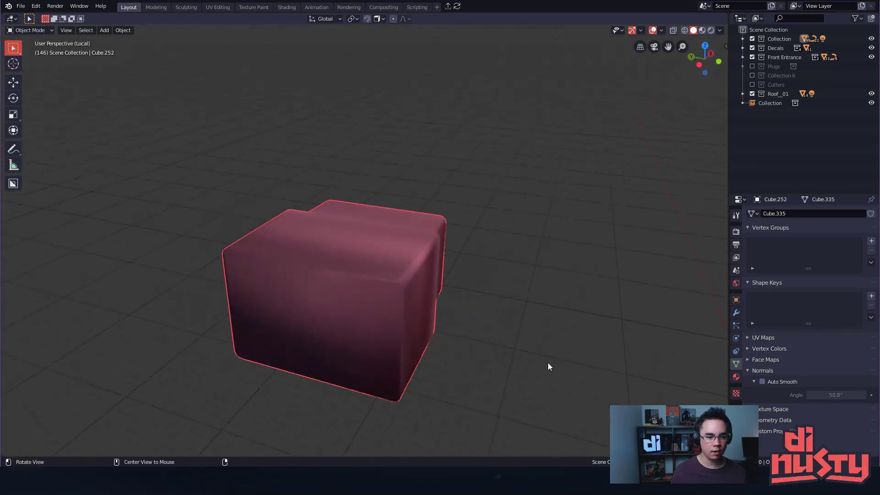
left_click_drag(342, 267, 371, 248)
left_click(371, 249)
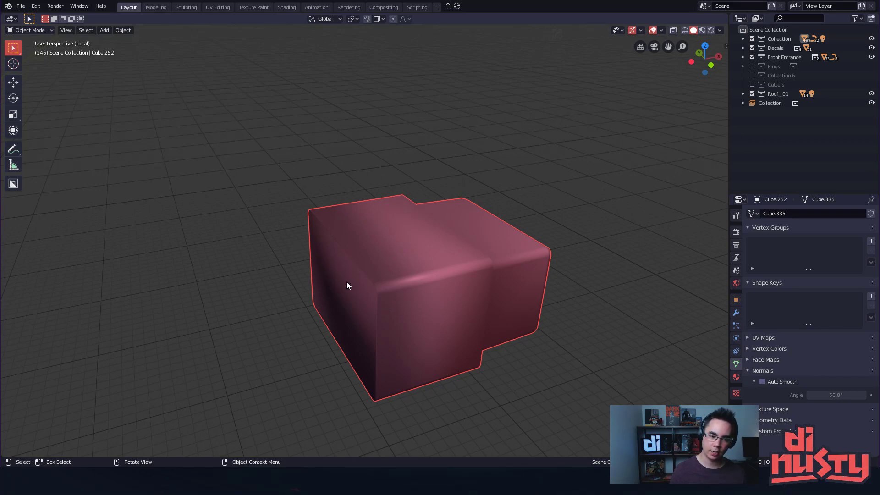
mouse_move(347, 282)
left_mouse_down()
mouse_move(373, 247)
mouse_move(344, 276)
left_mouse_up()
left_click_drag(373, 252, 383, 253)
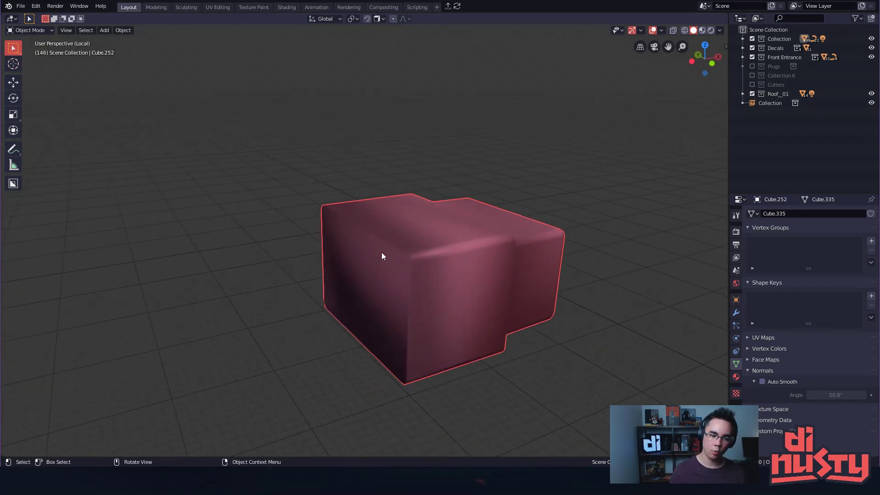
left_click_drag(464, 210, 486, 227)
Re-enable Auto Smooth at 50.8° and inspect the flat shading with rounded edges
left_click(763, 382, "alt")
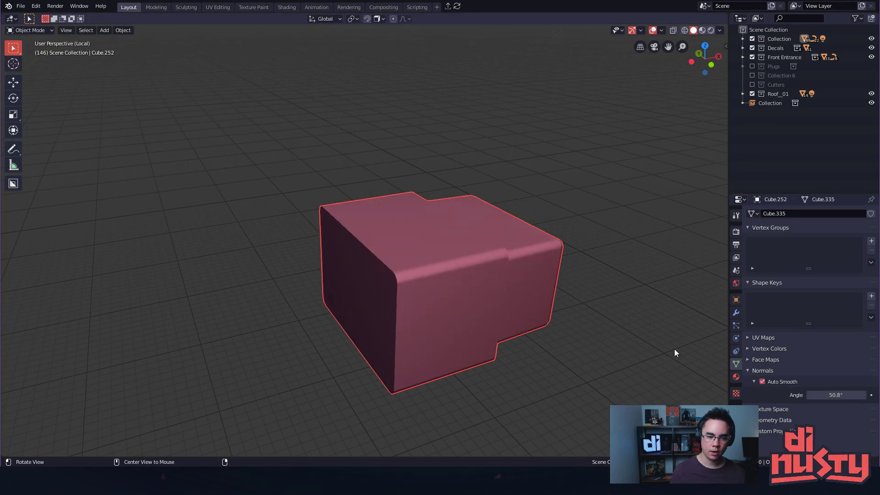
left_click_drag(674, 348, 389, 234)
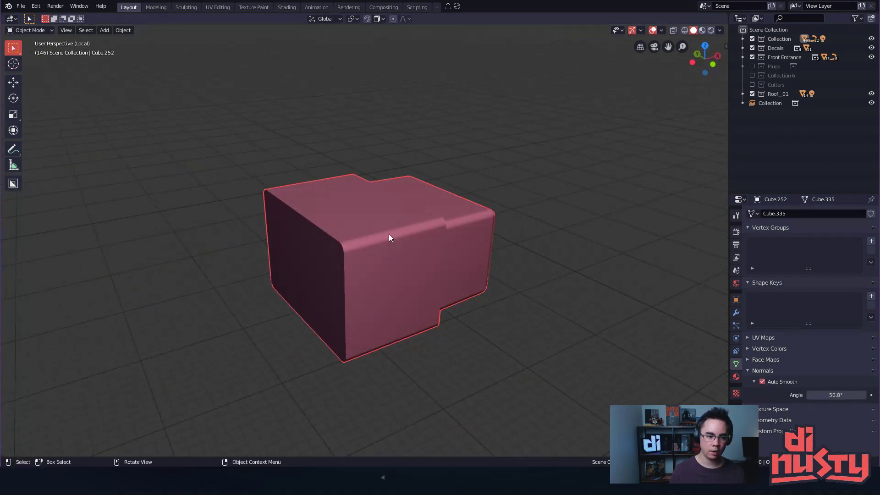
left_click_drag(287, 204, 356, 263)
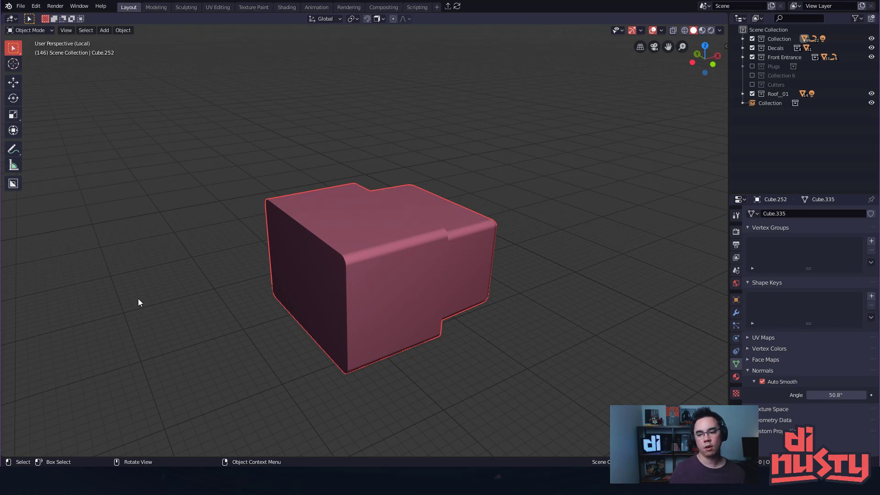
left_click_drag(379, 265, 460, 232)
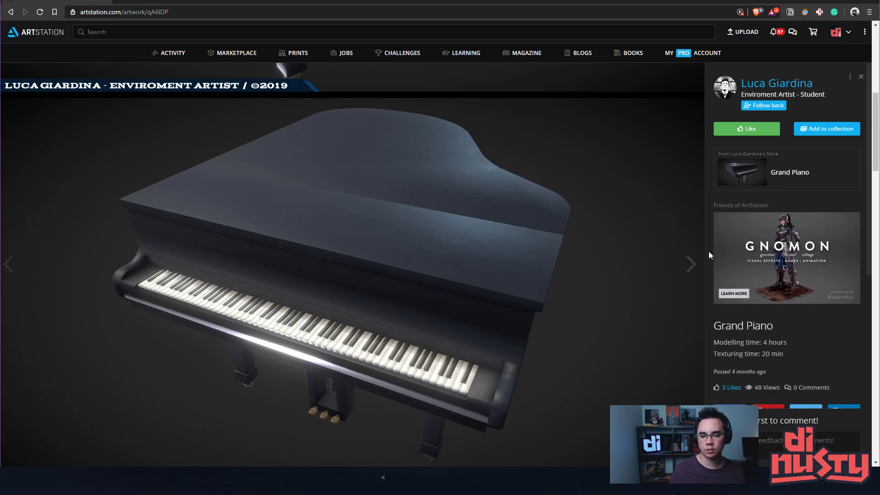
scroll(769, 297, "down", 7)
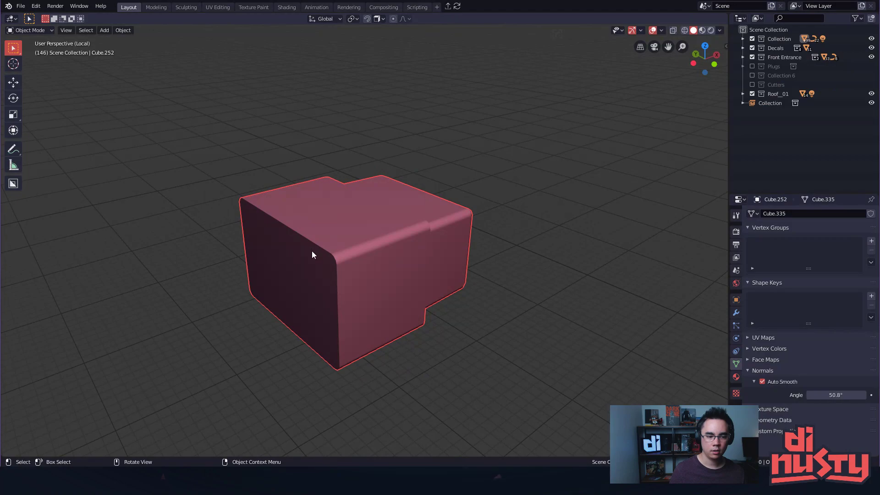
Toggle the block into Edit Mode and back to Object Mode with see-through display off
key("ctrl+Tab")
left_click(376, 250)
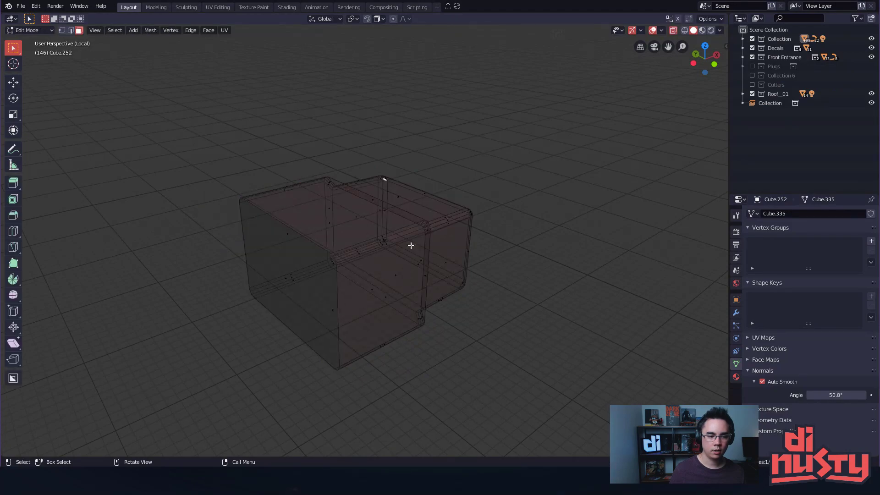
key("ctrl+Tab")
key("Tab")
key("alt+z")
mouse_move(527, 220)
left_mouse_down()
mouse_move(405, 257)
mouse_move(524, 205)
left_mouse_up()
Start a new General file, discarding the old file's unsaved changes
key("ctrl+n")
left_click(514, 205)
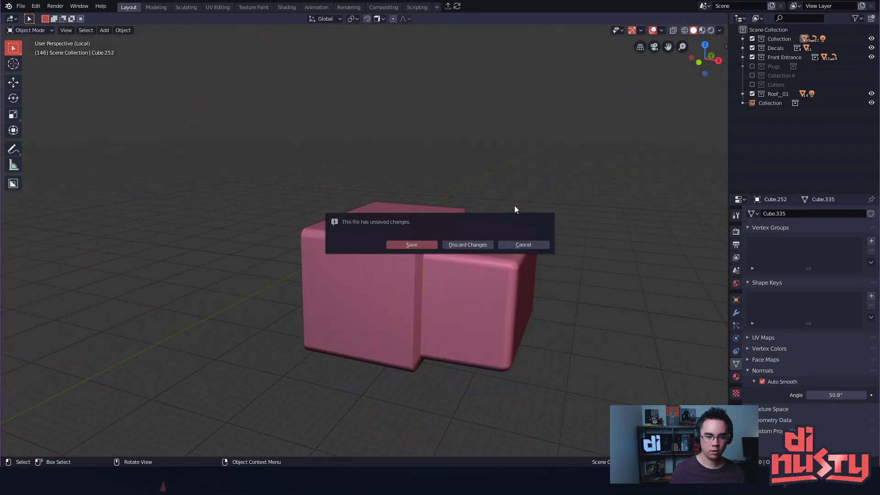
left_click(474, 245)
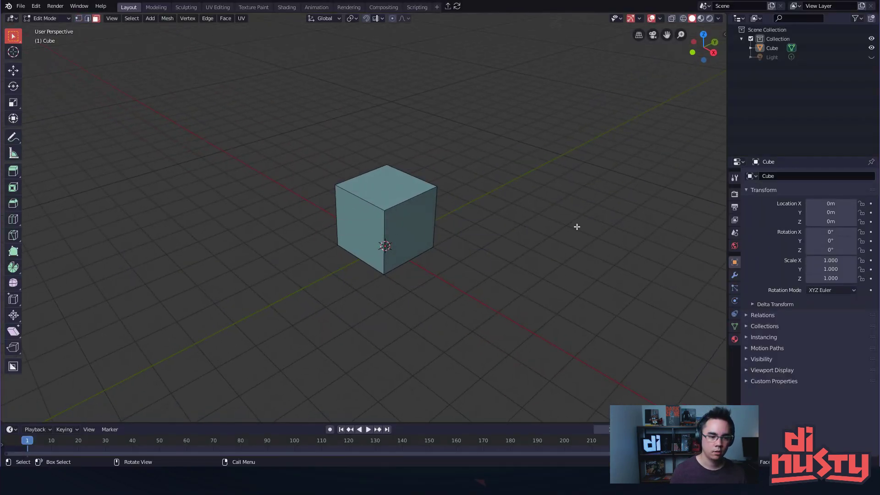
Select all faces of the default cube and bevel its edges
key("3")
key("a")
scroll(547, 255, "up", 6)
key("ctrl+b")
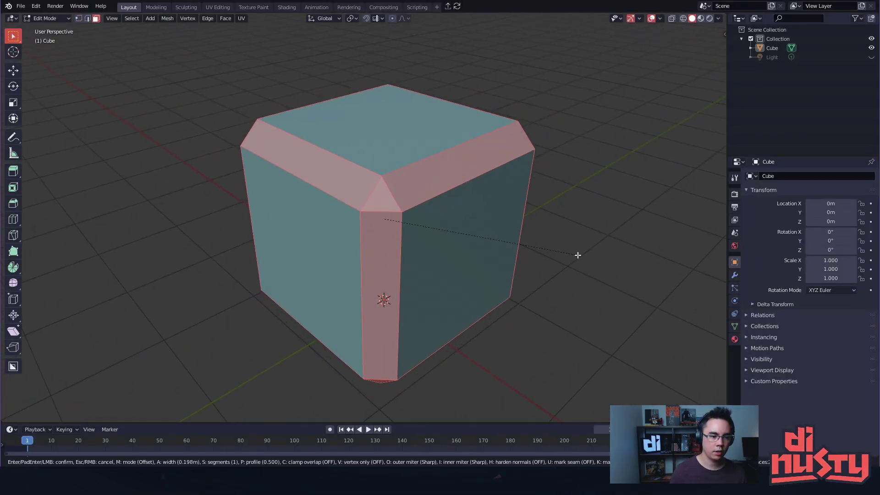
left_click(564, 256)
key("Tab")
scroll(444, 237, "down", 4)
Shade the bevelled cube smooth and return to Object Mode
left_click(444, 236)
key("ctrl+Tab")
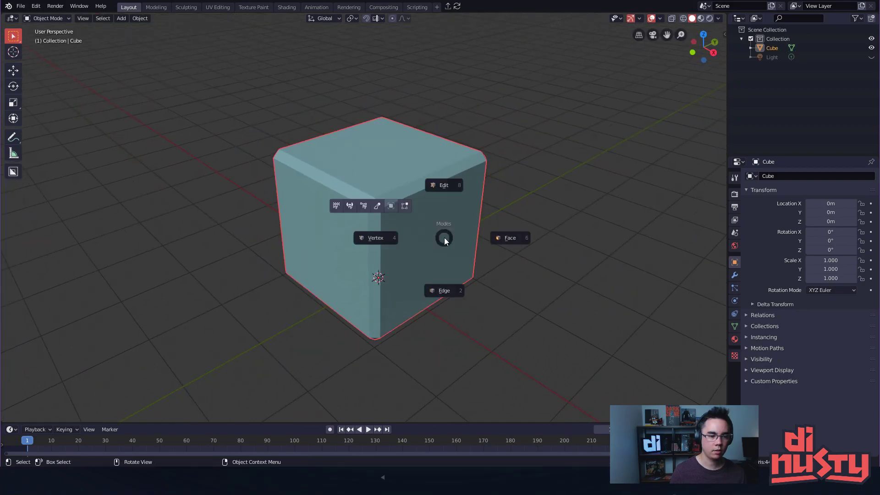
left_click(527, 235)
right_click(511, 243)
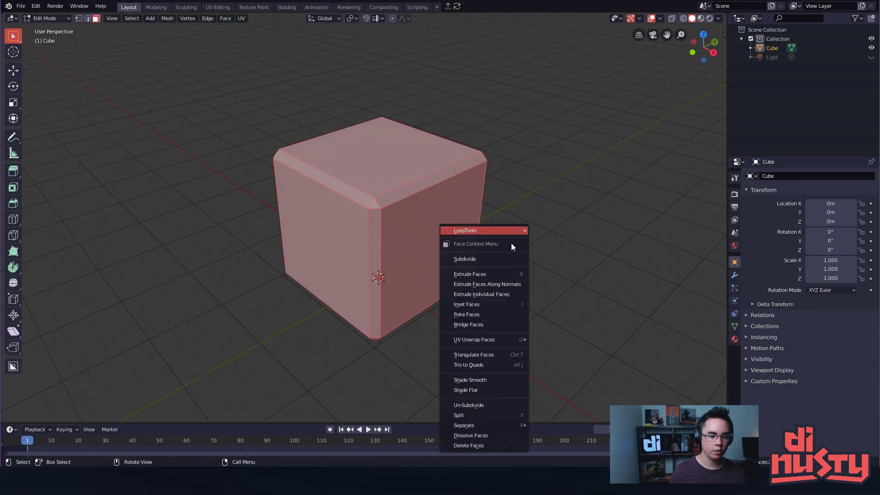
left_click(518, 380)
key("Tab")
left_click_drag(577, 216, 625, 293)
Add a Weighted Normal modifier to the bevelled cube
left_click(737, 326)
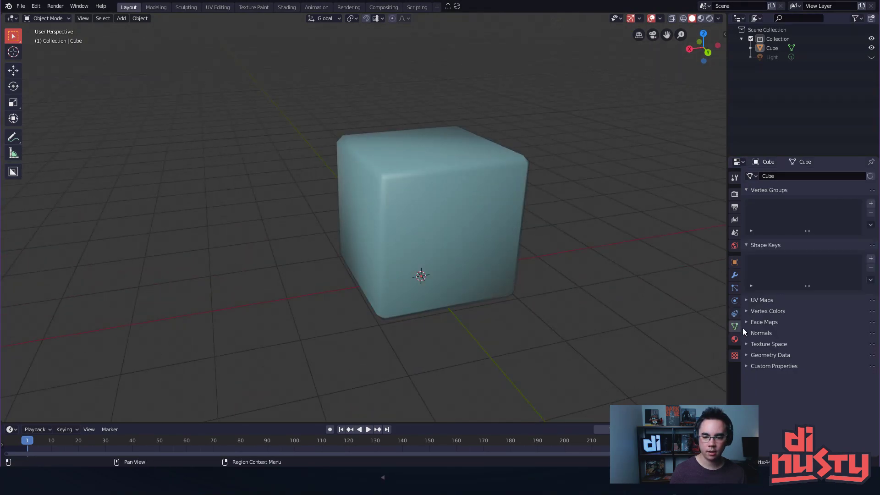
left_click(735, 275)
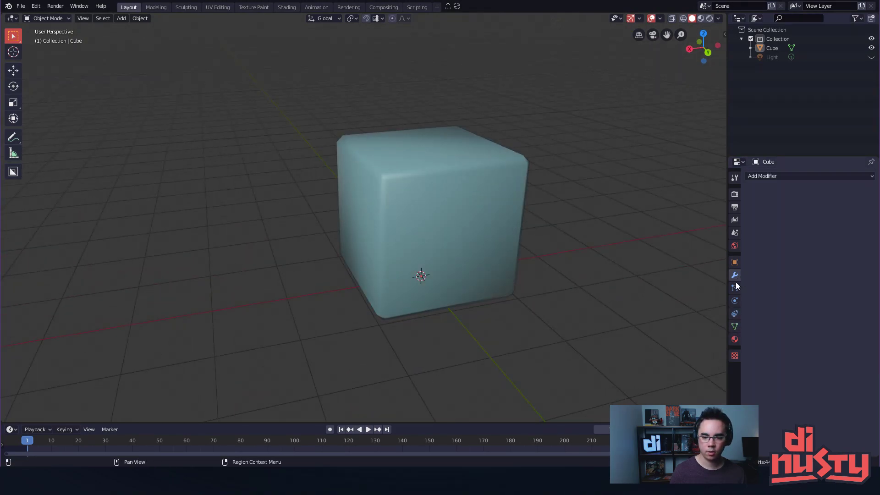
left_click(766, 176)
left_click(645, 239)
left_click_drag(645, 244, 759, 255)
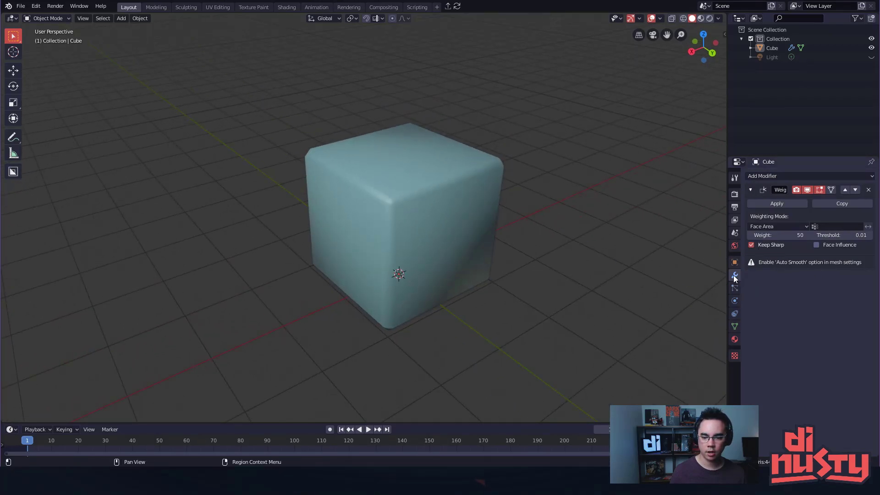
Enable Auto Smooth with a 47.2° angle, then nudge it to about 49.4°
left_click(735, 326)
left_click(748, 332)
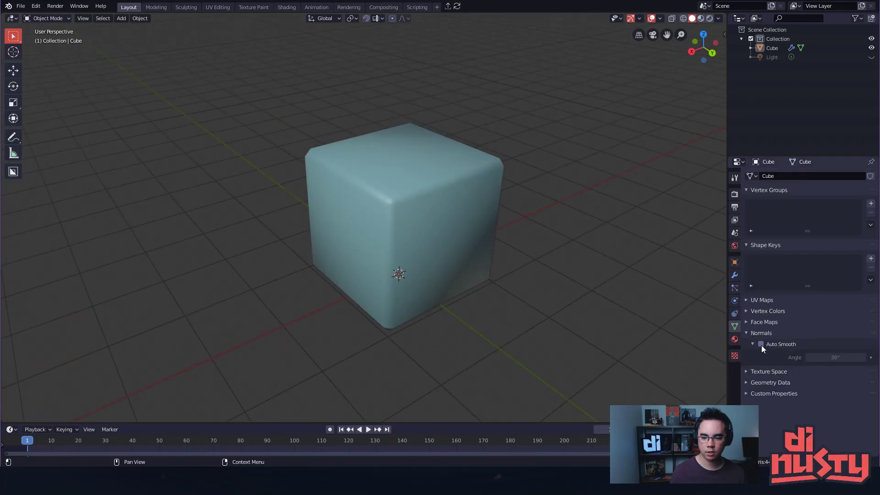
left_click(761, 345)
left_click(835, 358)
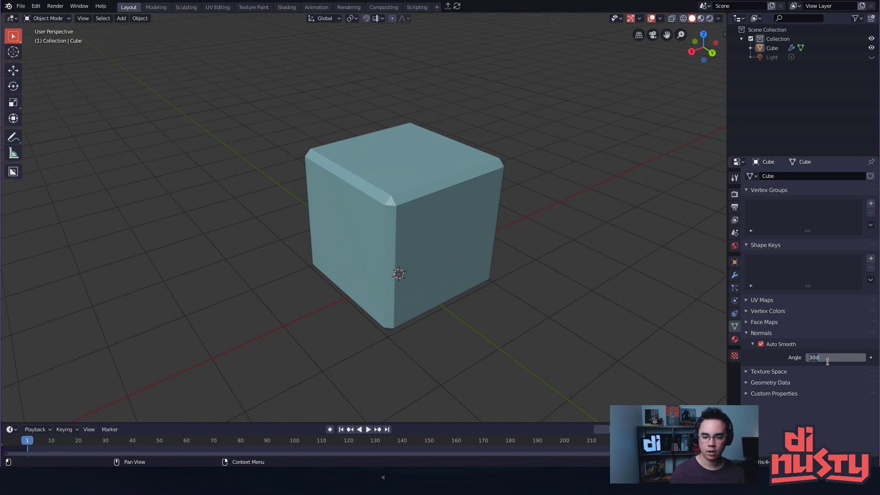
type("47.2")
key("Return")
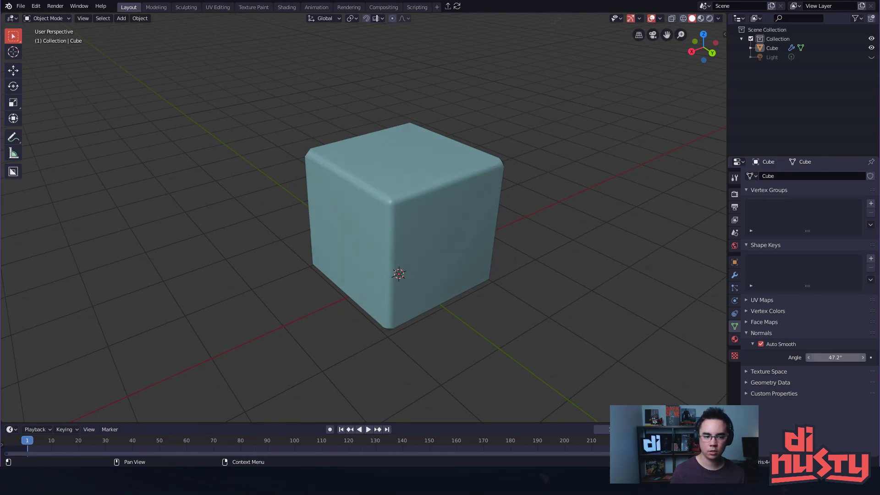
left_click_drag(832, 357, 843, 357)
left_click_drag(436, 196, 642, 250)
Hide and re-show the Weighted Normal modifier in the viewport to compare shading
left_click(735, 275)
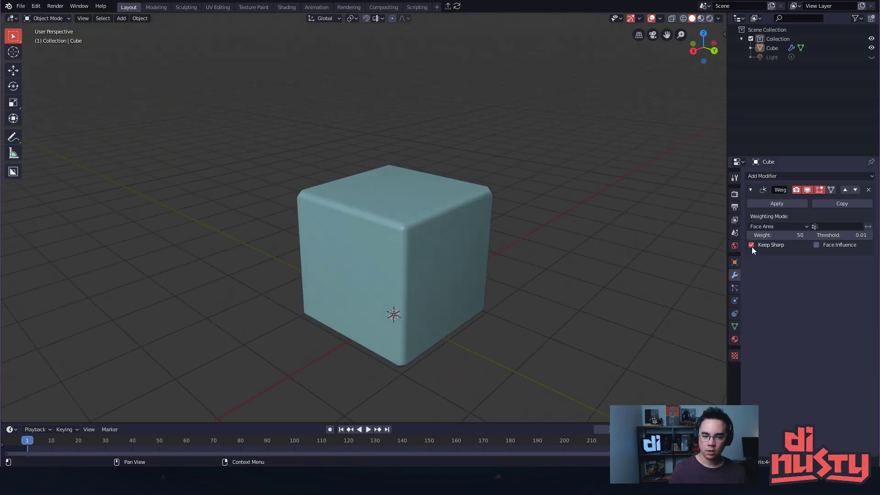
left_click(807, 192)
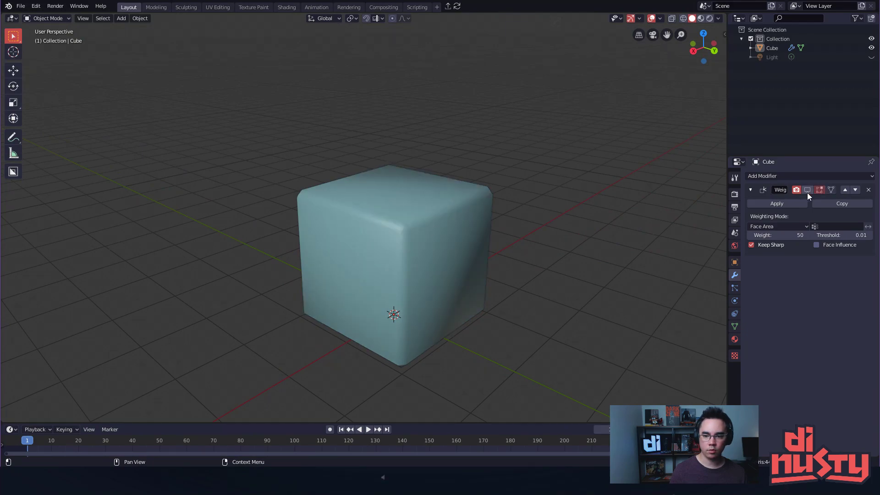
mouse_move(592, 197)
left_mouse_down()
mouse_move(552, 202)
mouse_move(570, 237)
mouse_move(557, 215)
mouse_move(545, 221)
mouse_move(627, 211)
mouse_move(579, 238)
mouse_move(650, 144)
mouse_move(619, 214)
mouse_move(523, 210)
mouse_move(575, 229)
mouse_move(463, 257)
mouse_move(370, 224)
mouse_move(527, 227)
mouse_move(623, 242)
left_mouse_up()
left_click(809, 191)
scroll(390, 218, "up", 2)
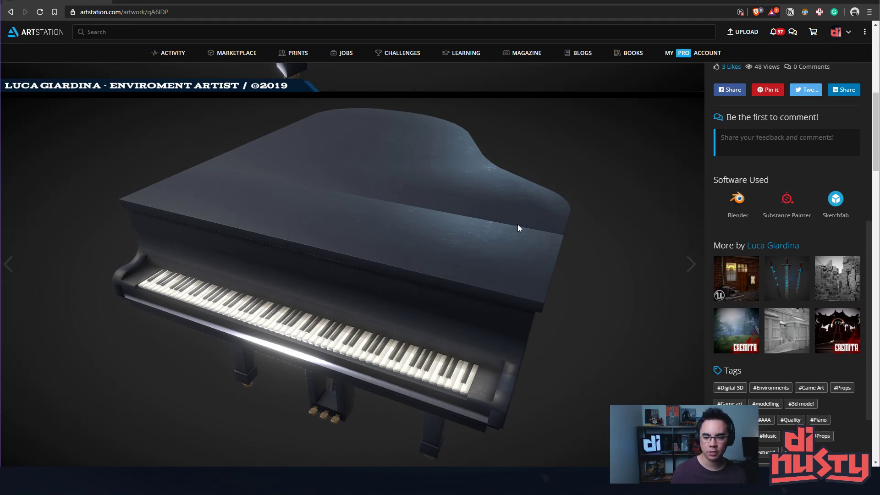
scroll(519, 225, "up", 8)
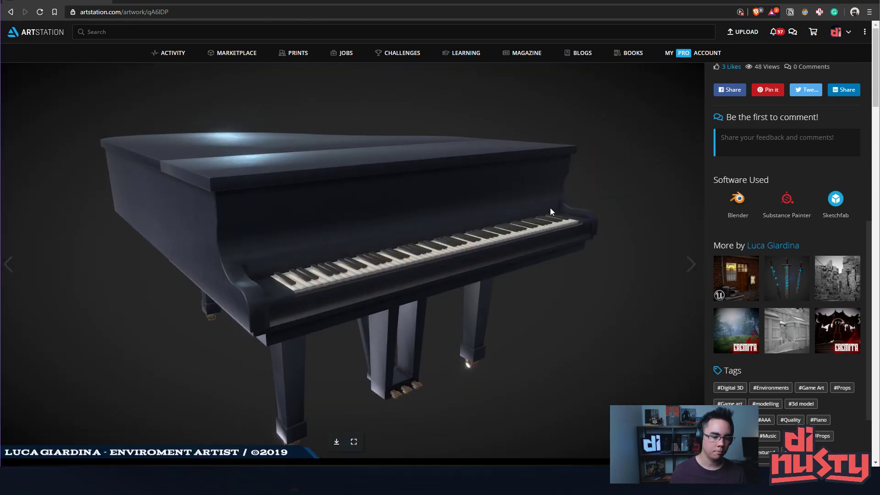
scroll(550, 210, "down", 4)
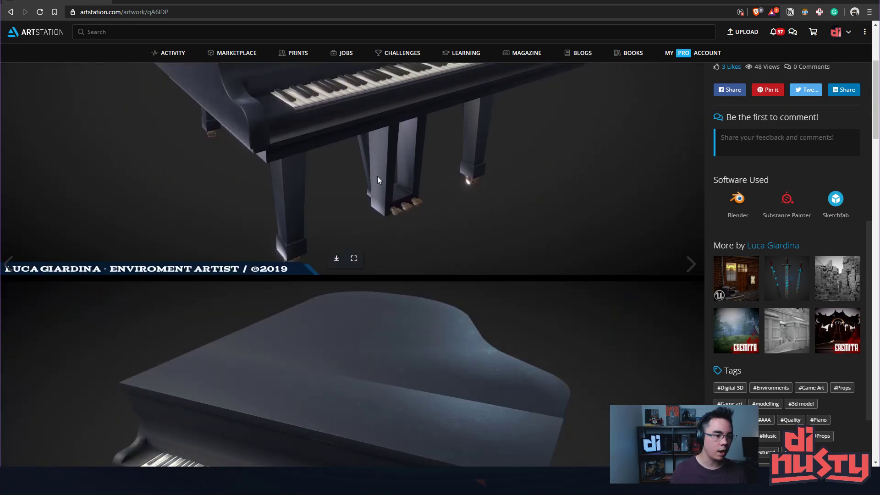
scroll(356, 167, "up", 2)
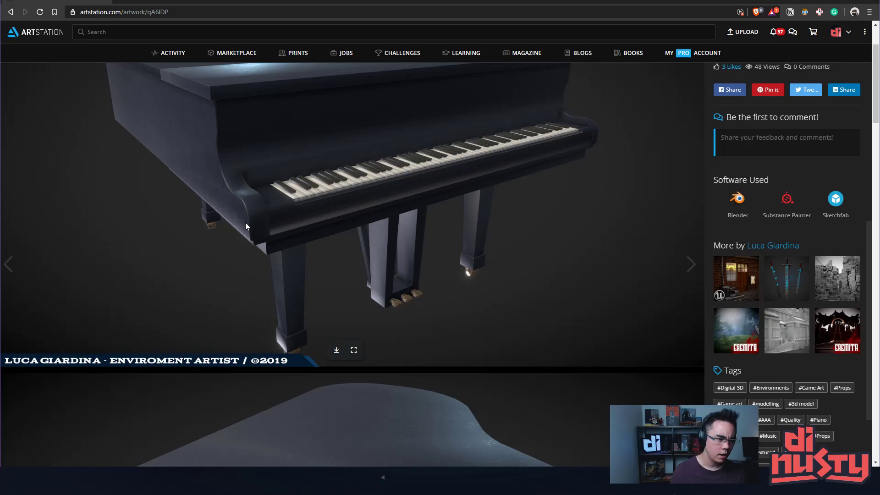
scroll(246, 223, "up", 2)
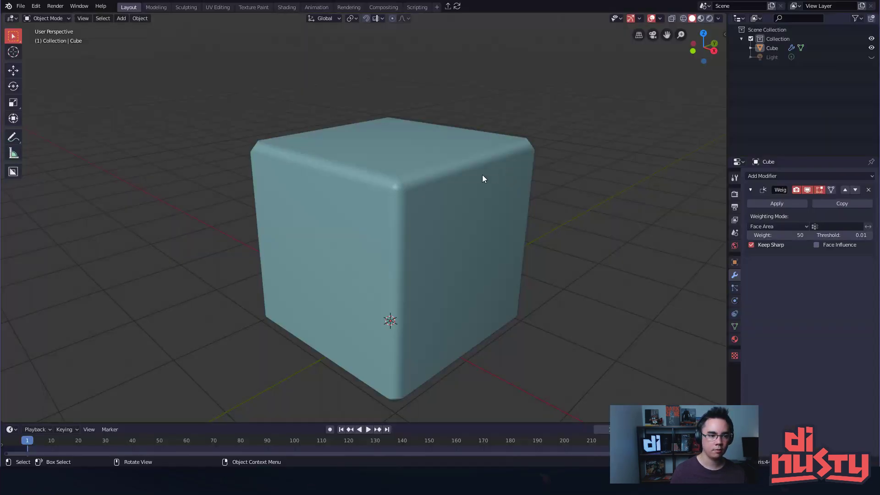
Enter Edit Mode with see-through display and stretch the cube sideways into a bar
scroll(462, 199, "down", 3)
key("Tab")
scroll(338, 237, "down", 3)
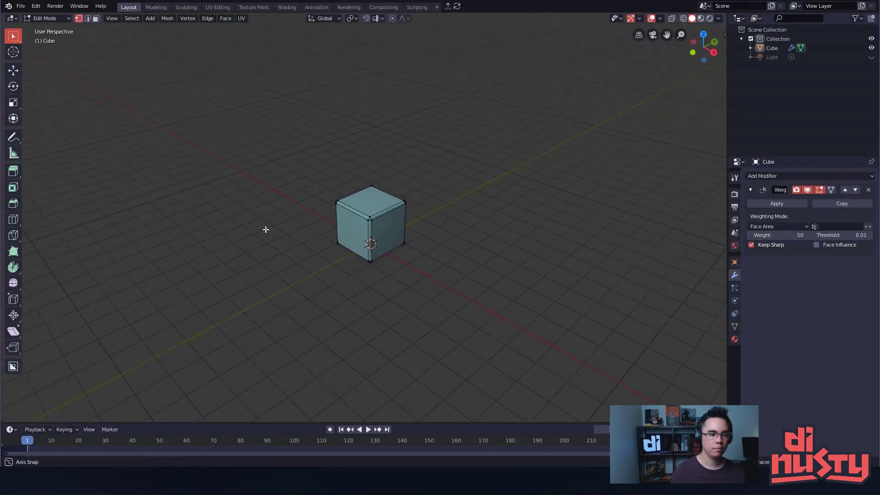
key("Tab")
left_click(483, 295)
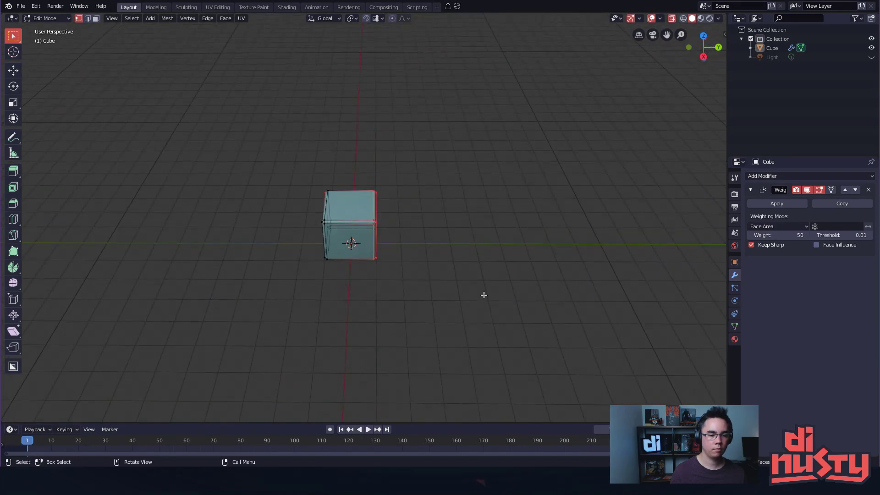
key("g")
left_click(692, 259)
scroll(395, 234, "down", 3)
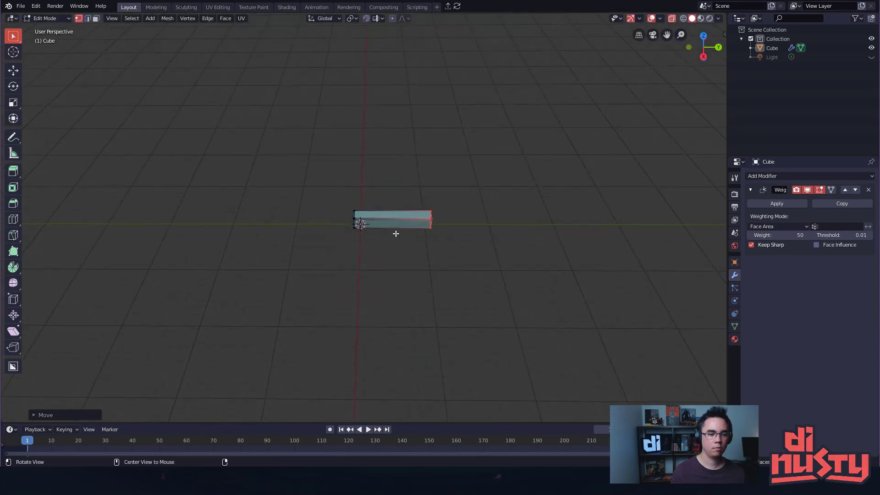
Move the bar's long side to widen it into a flat slab and exit Edit Mode
left_click_drag(395, 233, 353, 271)
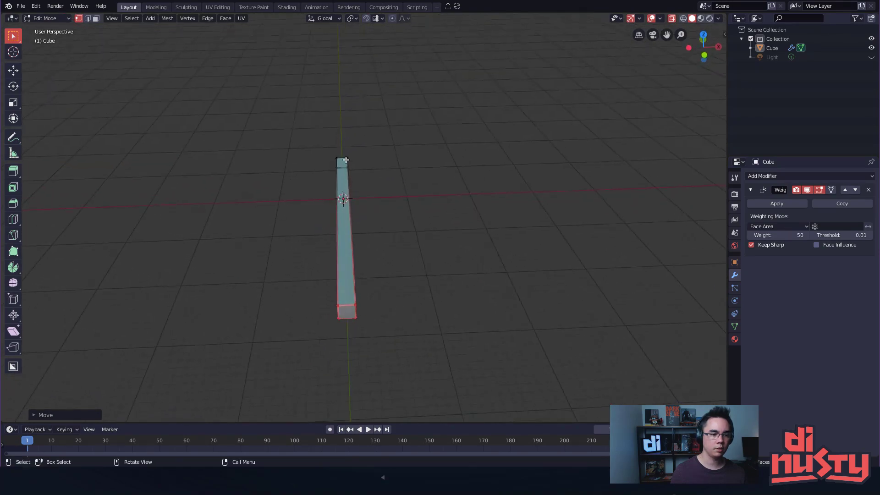
left_click(359, 275)
key("g")
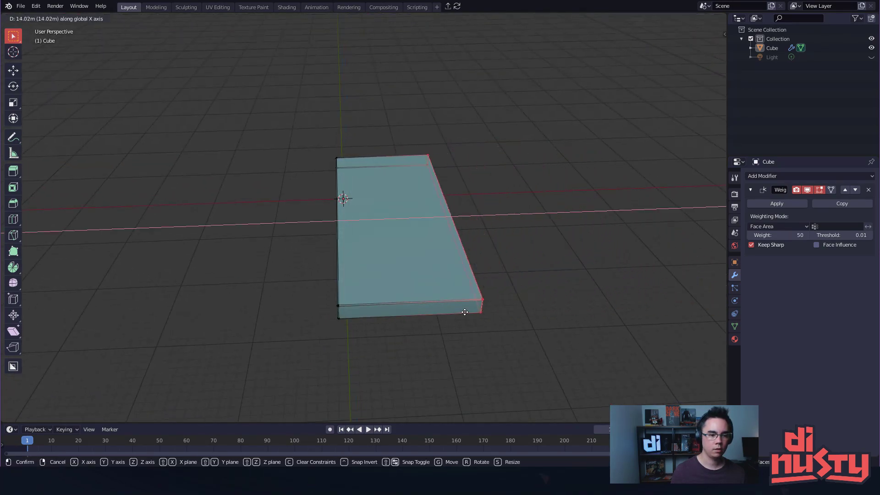
left_click(423, 320)
left_click_drag(428, 322, 444, 286)
key("Tab")
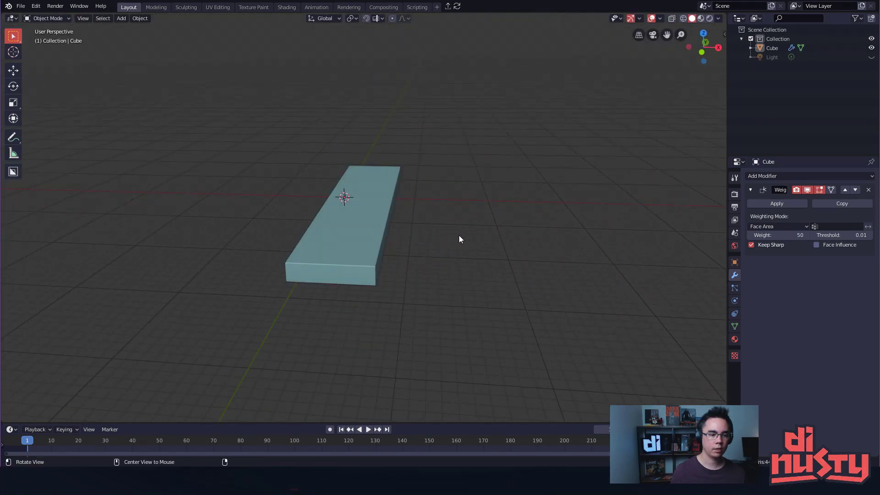
Select the smooth-shaded slab and view it from a new angle
mouse_move(460, 240)
left_mouse_down()
mouse_move(428, 257)
mouse_move(569, 258)
mouse_move(464, 216)
mouse_move(442, 232)
left_mouse_up()
scroll(429, 257, "up", 4)
left_click(442, 232)
key("ctrl+Tab")
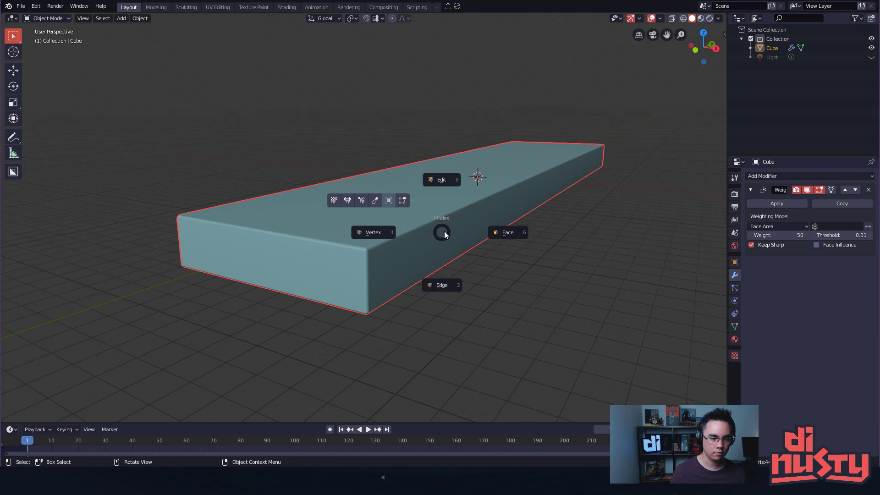
left_click(444, 232)
left_click_drag(469, 229, 257, 192)
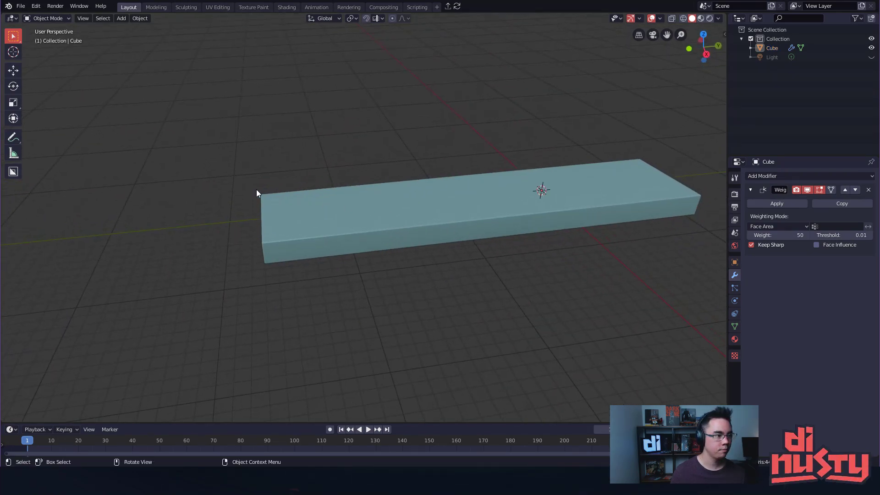
Delete the slab and add a fresh cube at the origin
left_click(429, 202)
key("Delete")
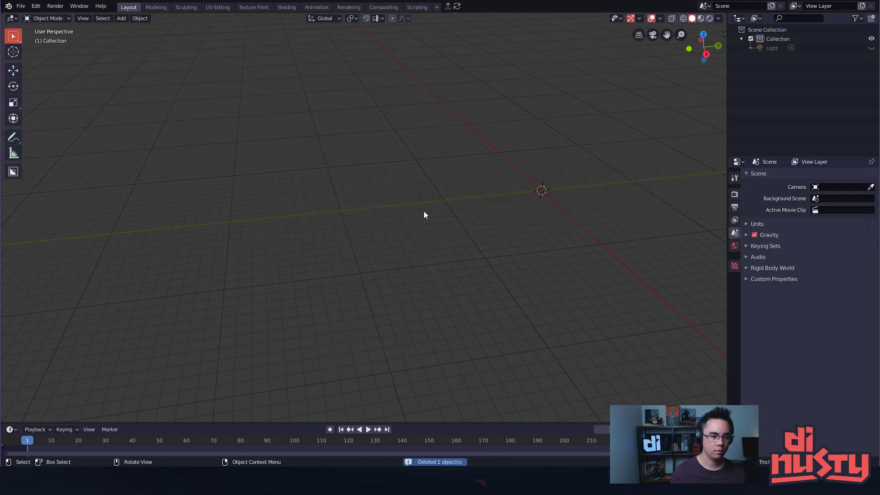
key("shift+a")
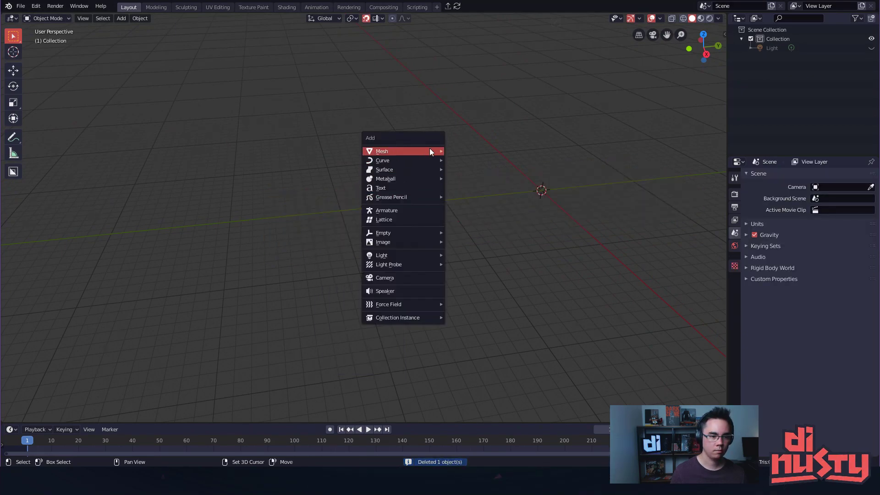
mouse_move(430, 151)
left_click(468, 159)
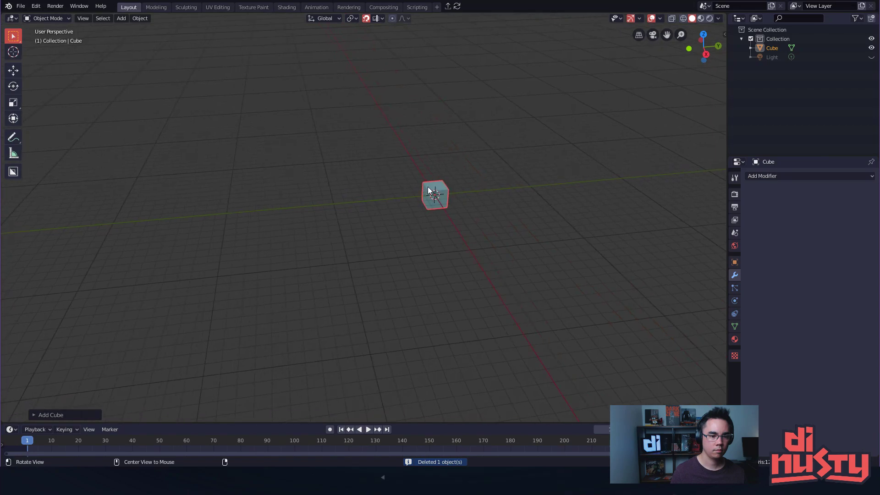
middle_click(429, 191, "alt")
In Edit Mode, scale the new cube along Y to stretch it into a bar
key("ctrl+Tab")
left_click(472, 208)
key("s")
key("z")
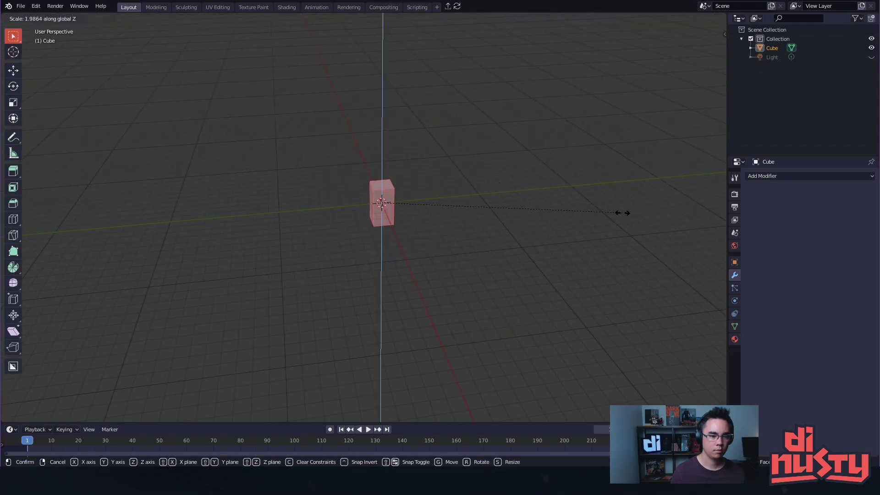
key("y")
left_click(4, 186)
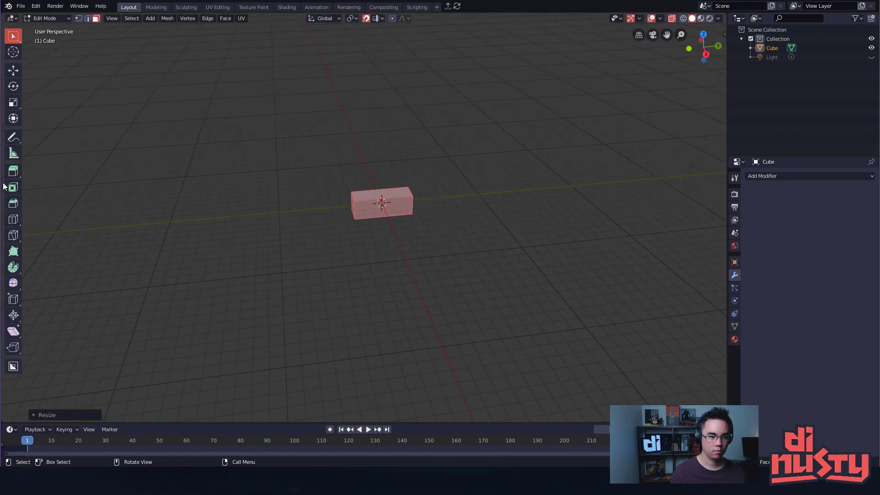
scroll(319, 202, "down", 2)
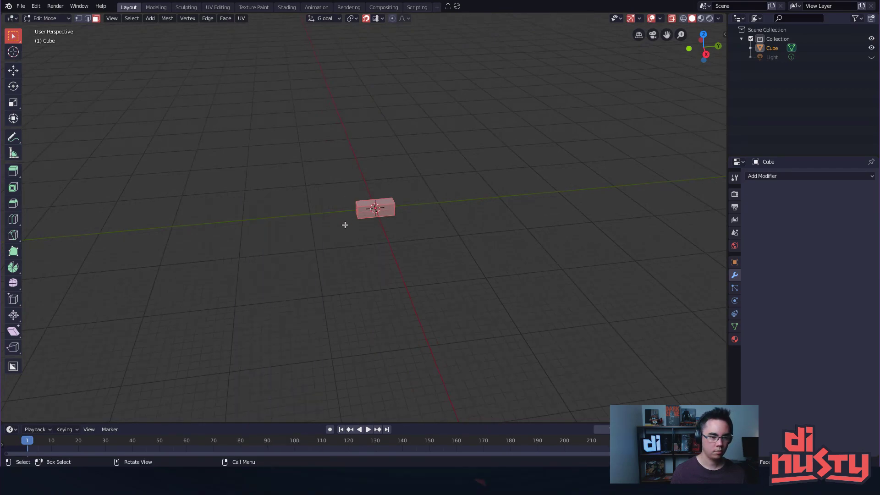
key("s")
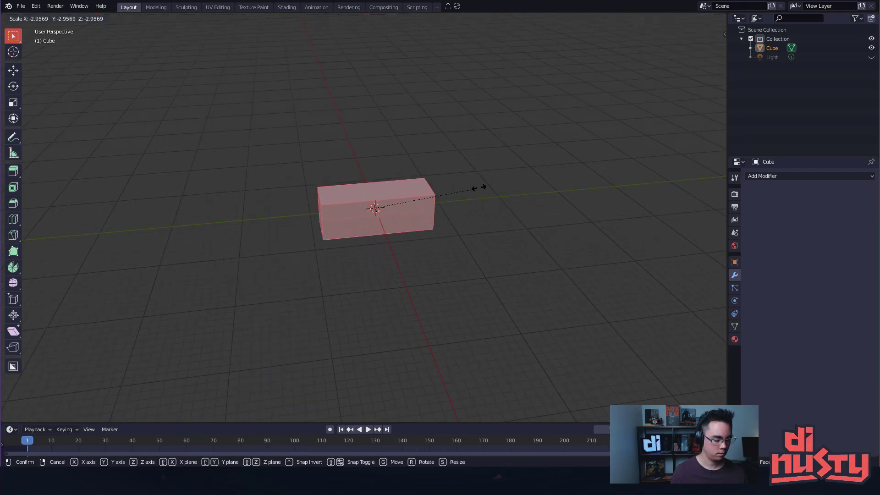
key("y")
left_click_drag(582, 191, 485, 201)
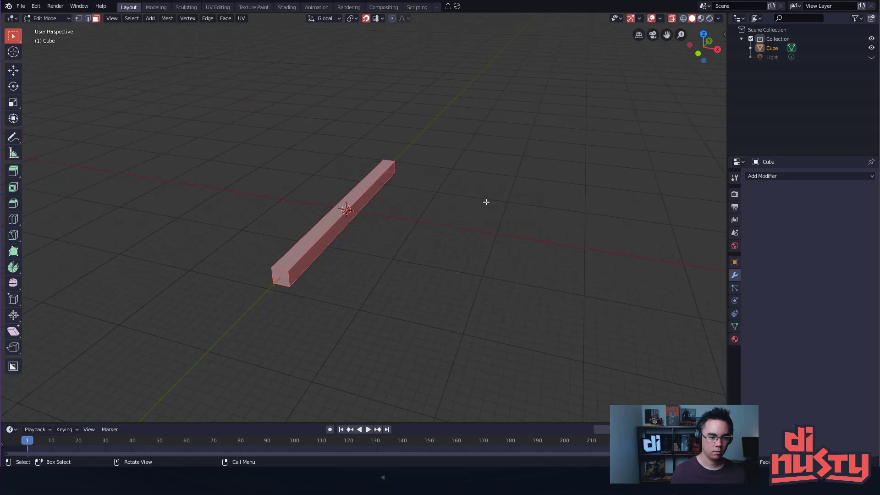
Move the bar's side and end faces outward to widen and lengthen it into a slab
left_click(364, 210)
key("g")
left_click(428, 210)
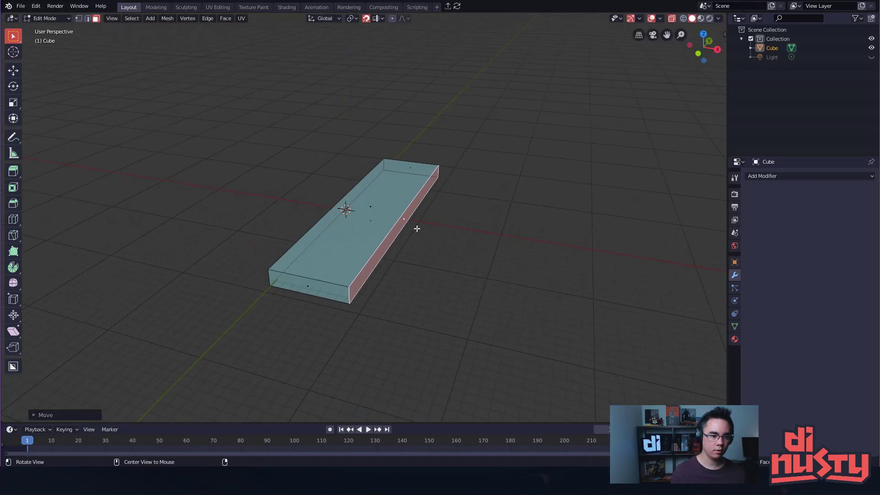
left_click_drag(417, 226, 440, 220)
left_click(285, 250)
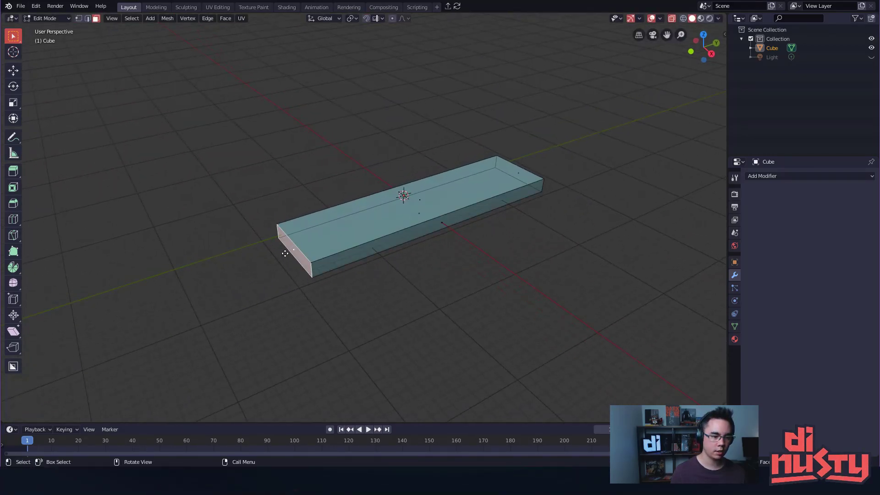
key("g")
left_click(379, 285)
Give the slab's long top front edge a rounded multi-segment bevel
left_click_drag(379, 285, 472, 229)
key("Tab")
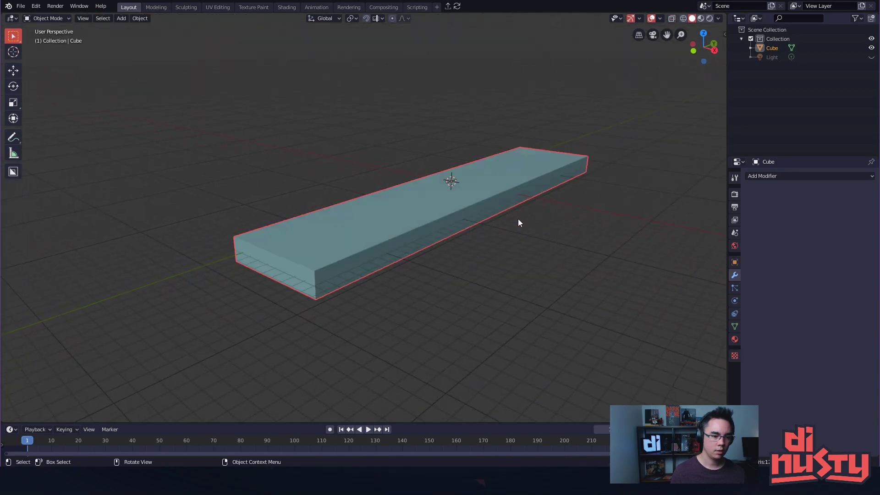
key("Tab")
key("alt+a")
key("ctrl+Tab")
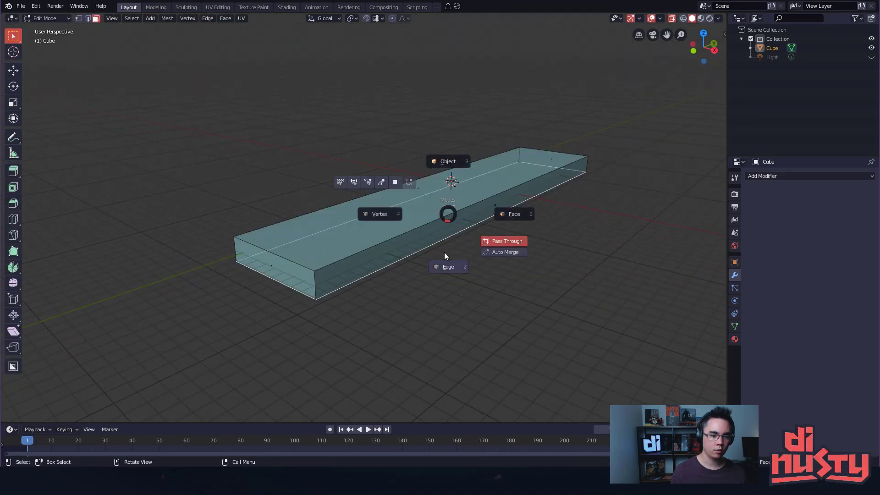
left_click(446, 259)
left_click(458, 211)
key("ctrl+b")
scroll(567, 222, "up", 3)
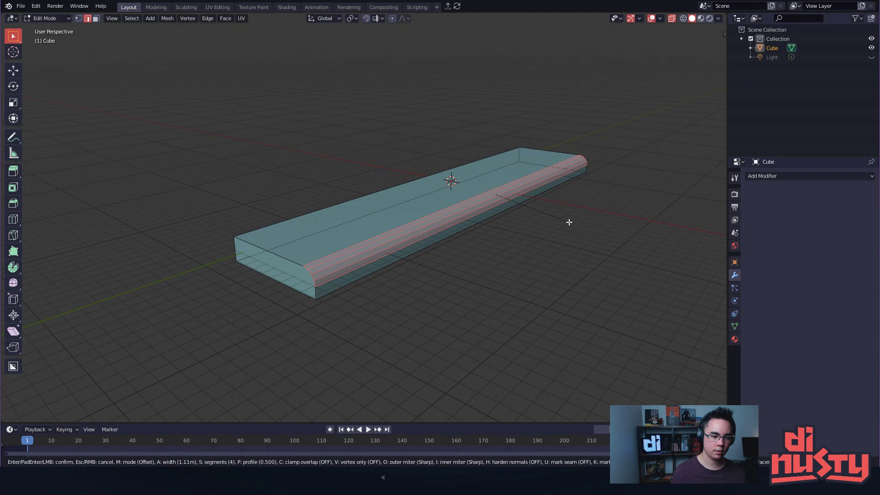
left_click(568, 223)
Shade the slab smooth and enable Auto Smooth with the angle raised to 78.9°
key("Tab")
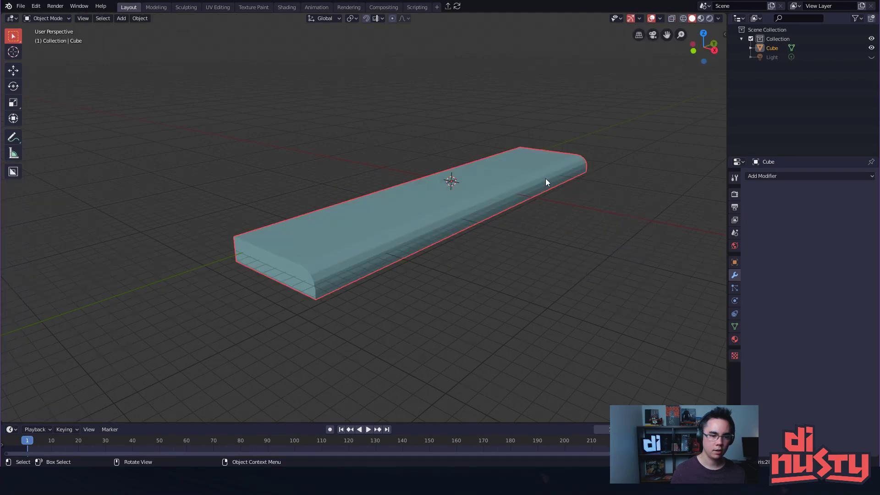
key("Tab")
key("3")
key("a")
right_click(591, 189)
left_click(590, 189)
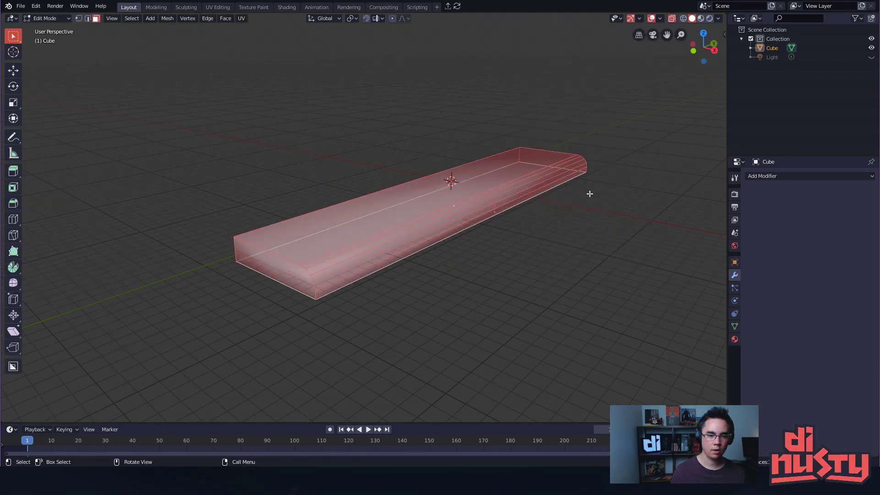
key("Tab")
left_click(735, 326)
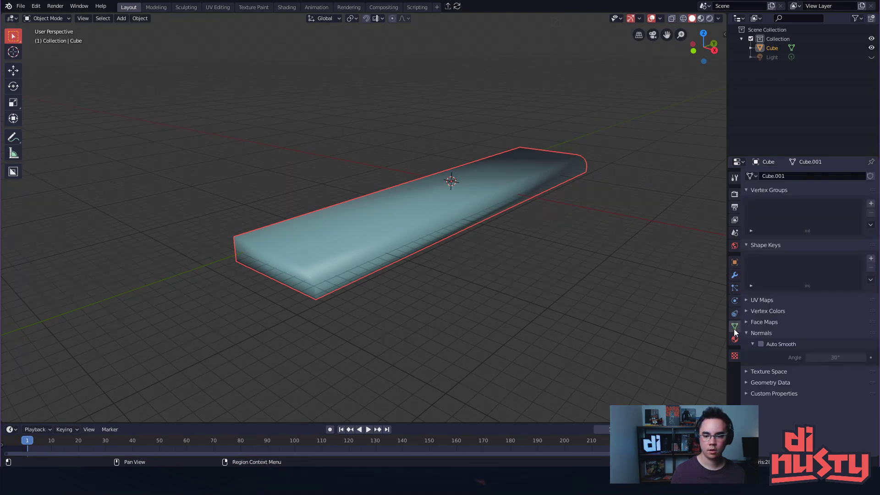
left_click(761, 344)
left_click_drag(835, 358, 854, 358)
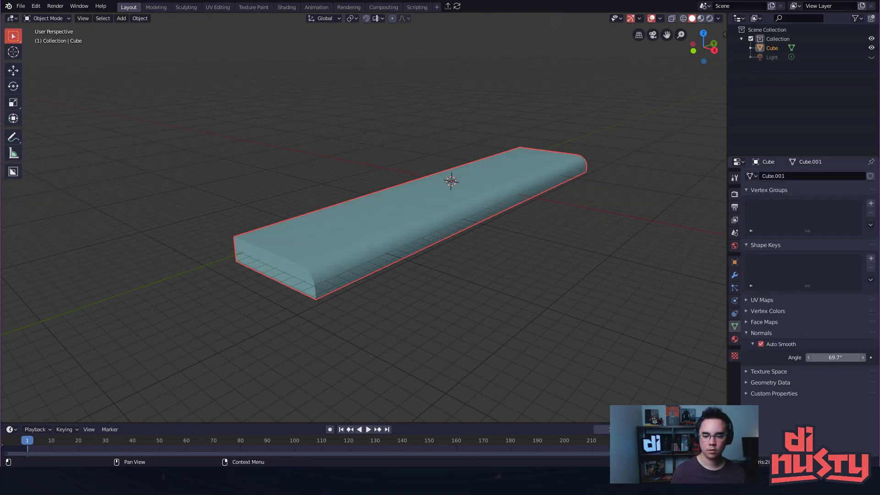
Select all of the slab's faces and add a small bevel to every edge
left_click(543, 296)
left_click(435, 250)
key("ctrl+Tab")
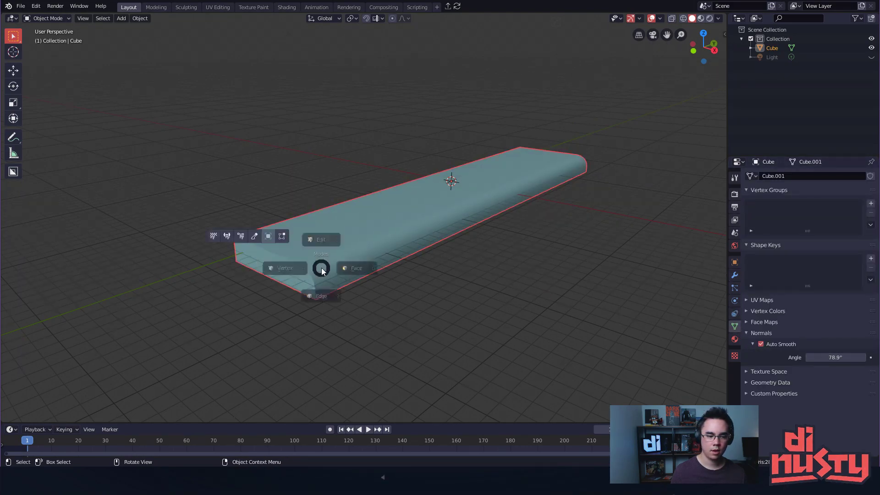
left_click(297, 262)
key("3")
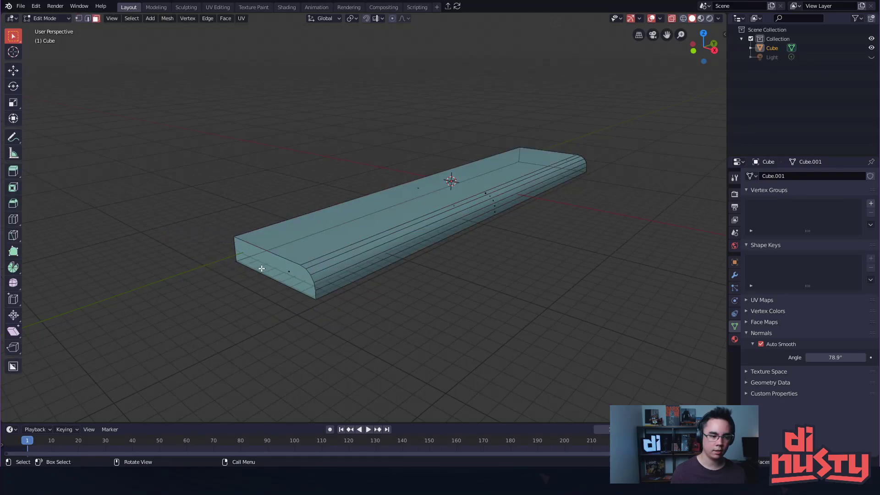
left_click_drag(245, 261, 465, 191)
left_click(515, 222)
key("a")
key("ctrl+b")
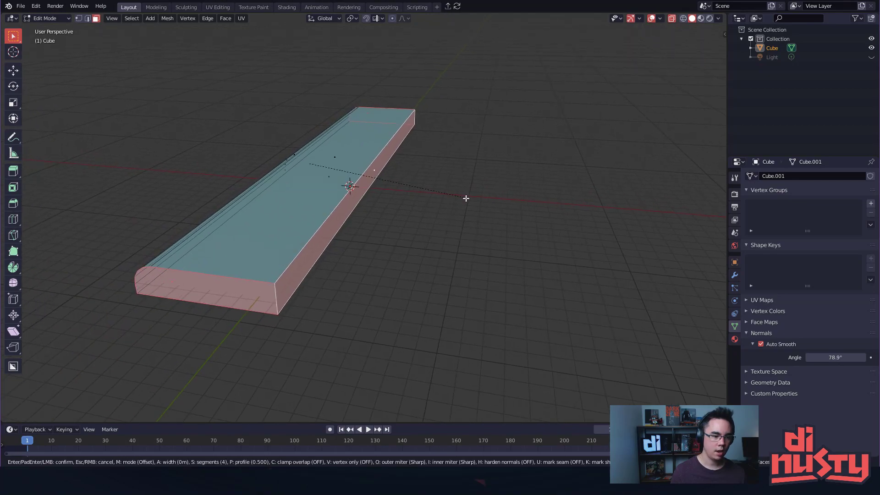
left_click(472, 202)
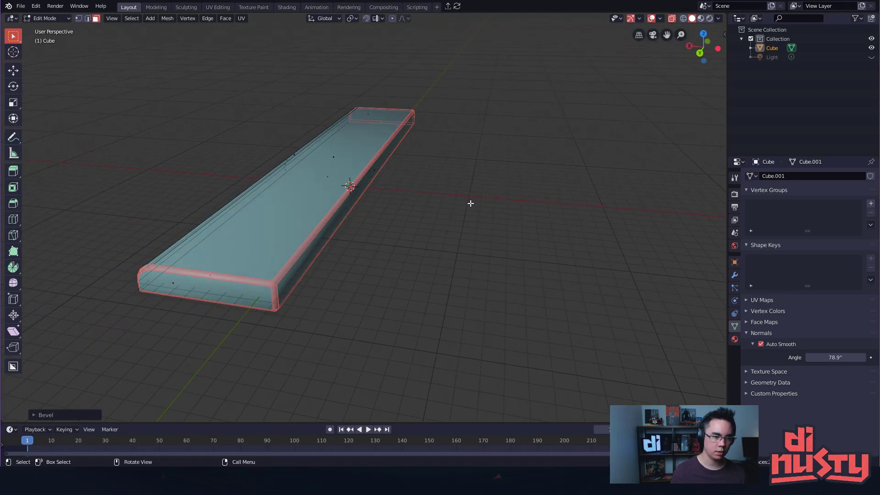
Return to Object Mode and orbit around the bevelled slab
left_click_drag(472, 203, 540, 212)
key("ctrl+Tab")
left_click(540, 180)
left_click_drag(445, 163, 553, 183)
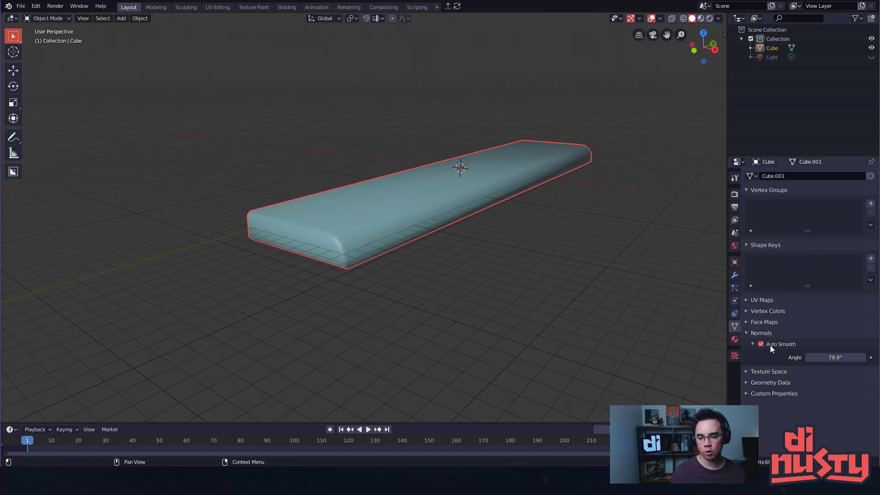
Add a Weighted Normal modifier to the slab
left_click(735, 276)
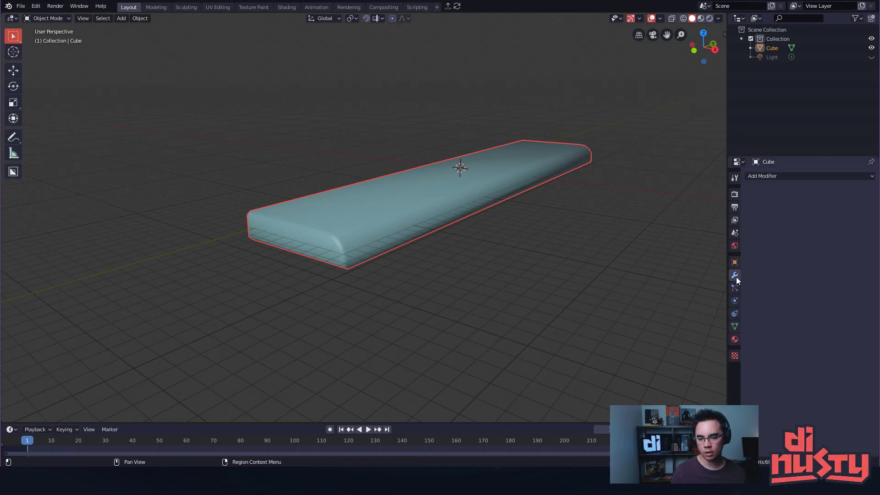
left_click(761, 178)
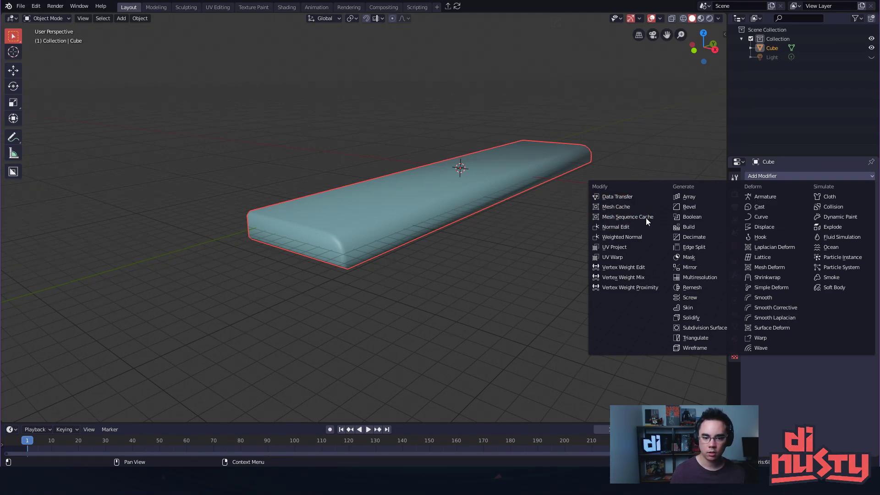
left_click(643, 232)
In Edit Mode, shift the slab's left end along the X axis, then return to Object Mode
key("Tab")
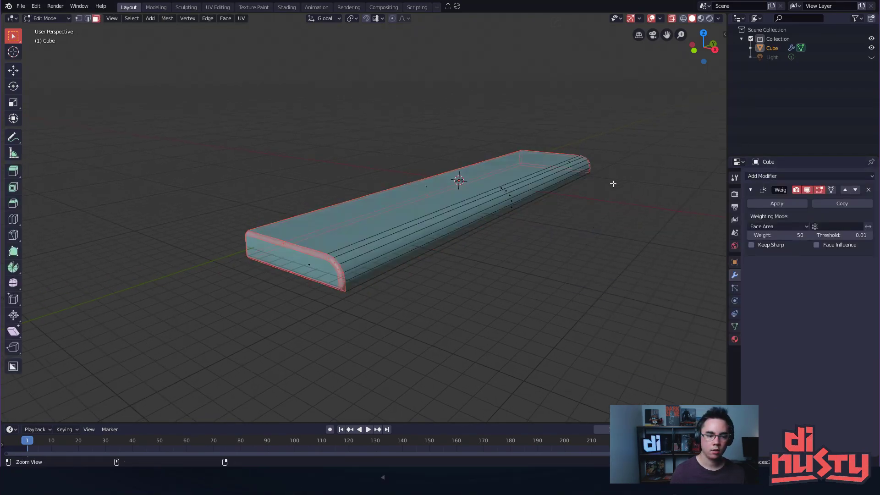
key("g")
key("x")
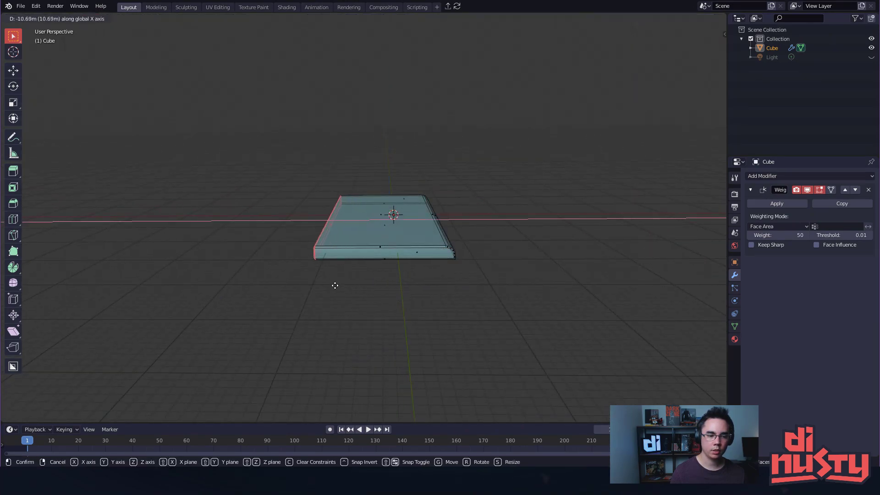
left_click(385, 301)
left_click_drag(231, 197, 318, 310)
key("g")
key("x")
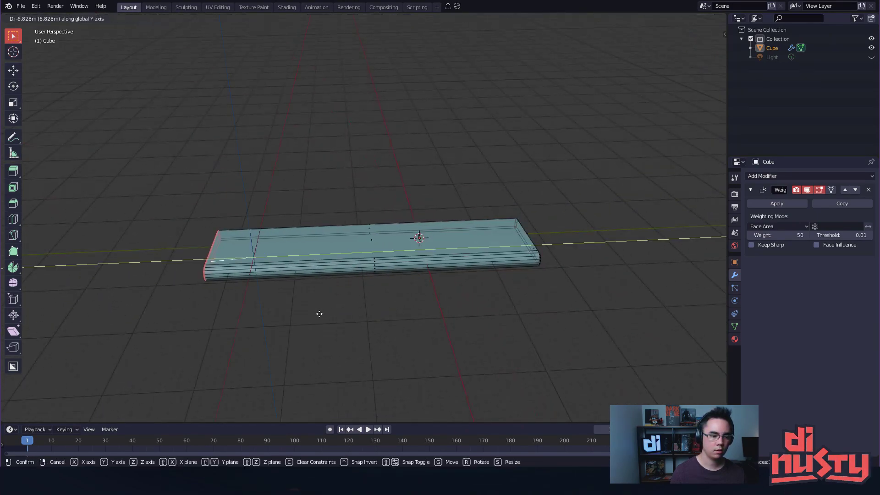
left_click(318, 311)
key("ctrl+Tab")
key("Tab")
mouse_move(314, 161)
left_mouse_down()
mouse_move(446, 177)
mouse_move(456, 133)
mouse_move(456, 206)
left_mouse_up()
Duplicate the slab in place, undoing a trial rotation
left_click(454, 203)
left_click_drag(565, 243, 474, 282)
key("shift+d")
right_click(474, 273)
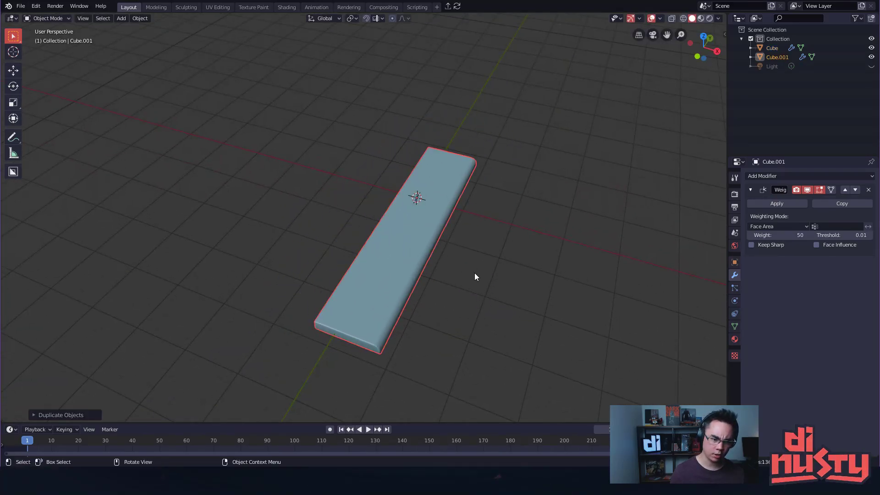
key("r")
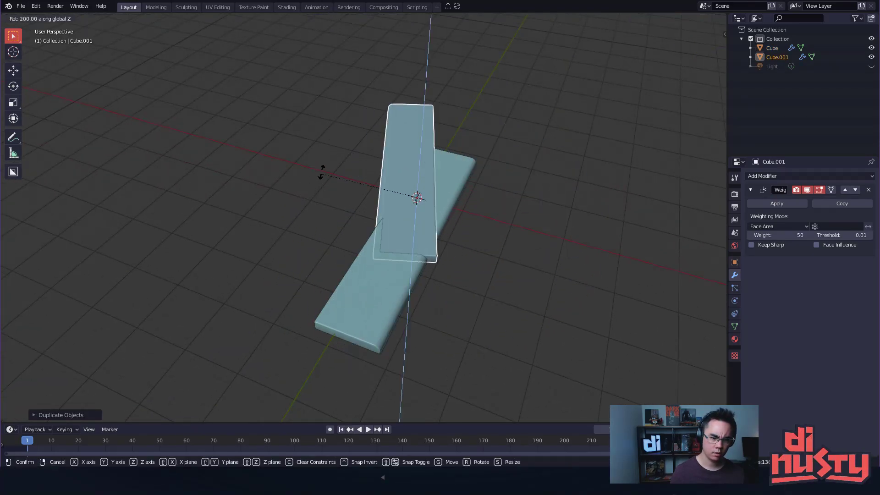
left_click(337, 149)
key("ctrl+z")
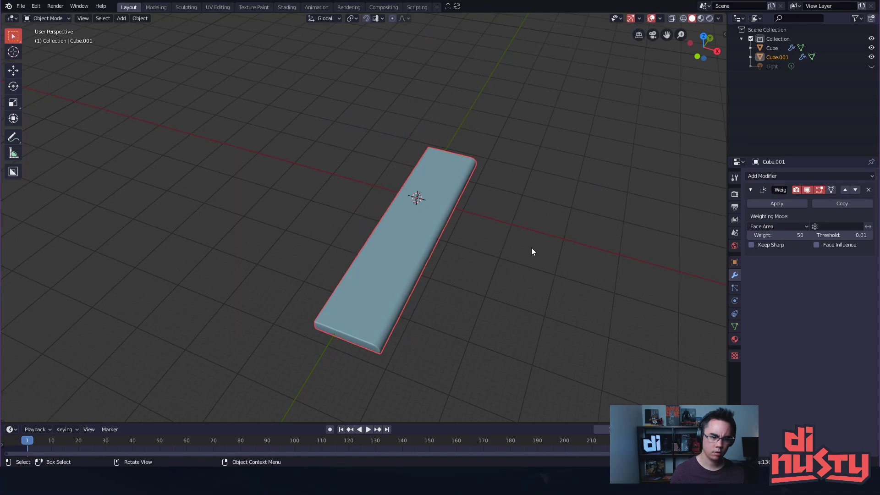
Set the duplicate's origin to geometry, rotate it 180° about Z, and move it beside the original
key("shift+a")
mouse_move(532, 248)
key("shift+s")
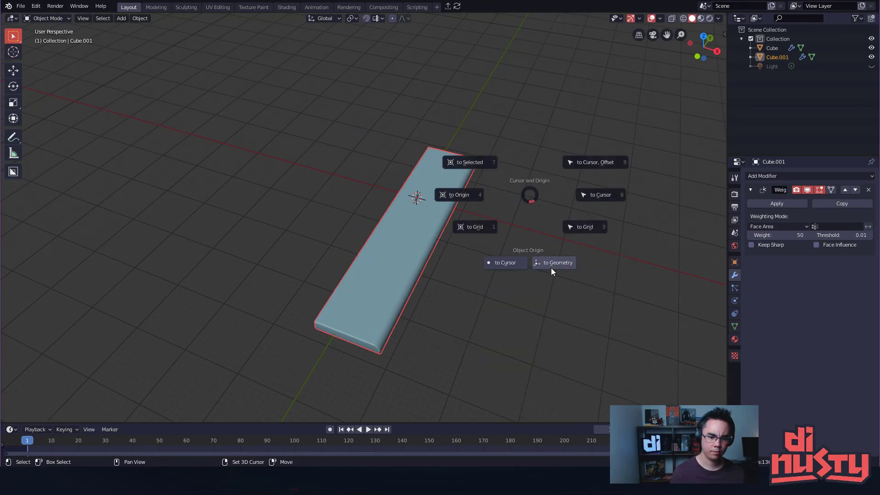
left_click(551, 268)
key("r")
key("z")
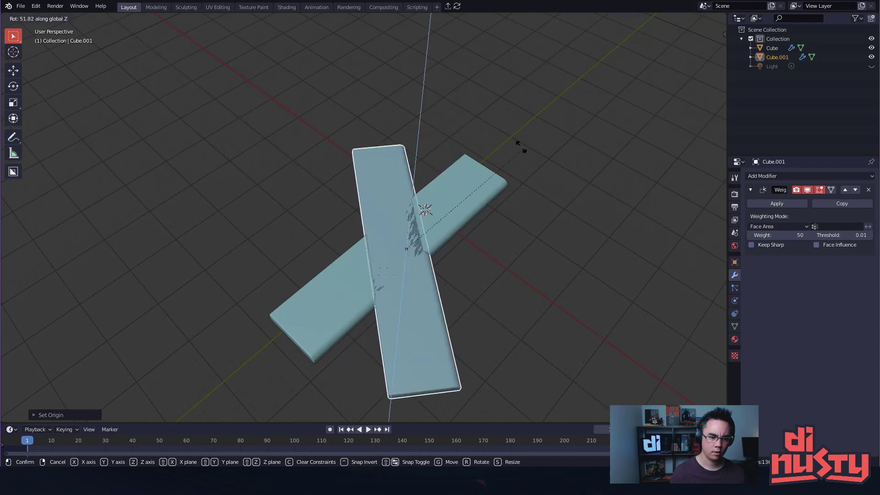
left_click(277, 222)
key("g")
key("x")
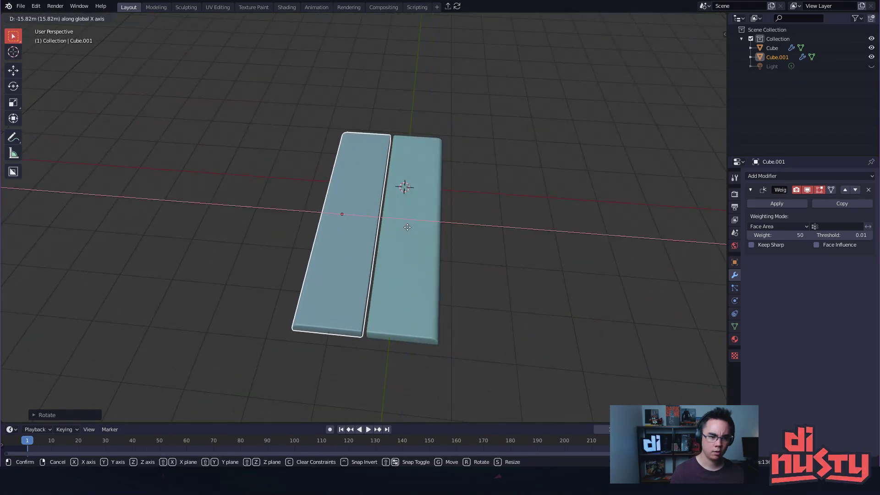
left_click(411, 230)
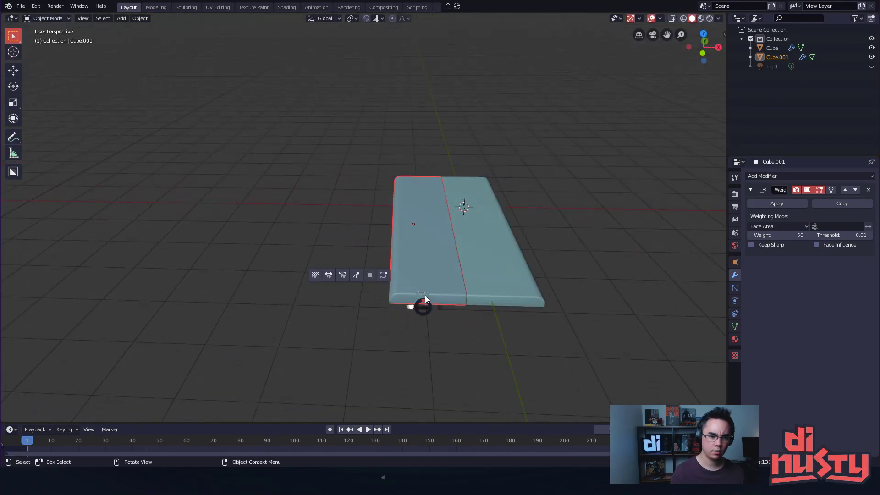
Widen Cube.001 by pushing its left edge far along X
key("Tab")
key("g")
key("x")
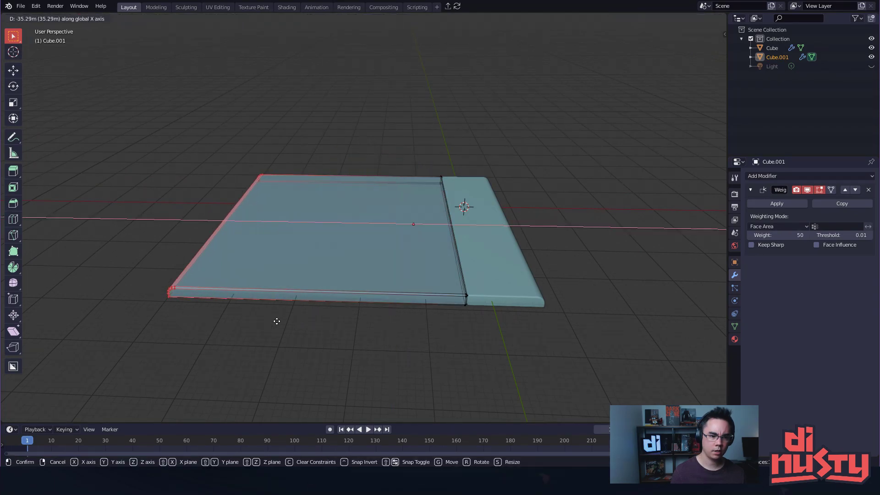
left_click(346, 344)
key("Tab")
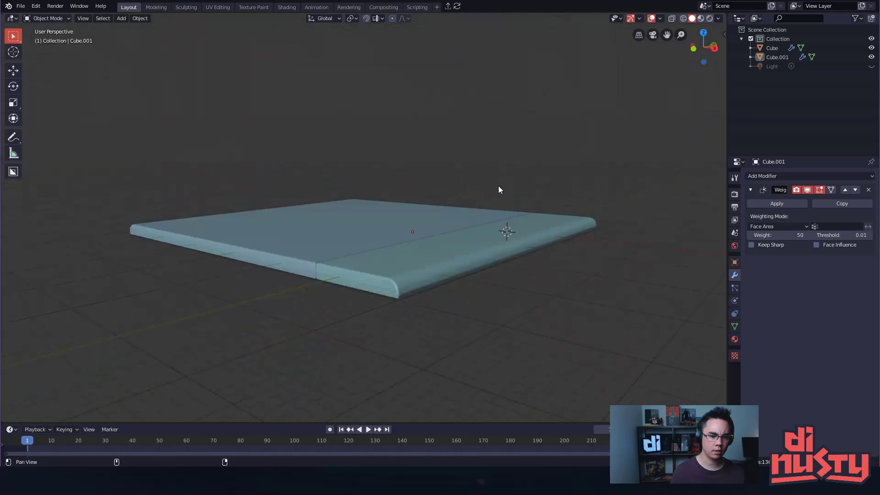
Orbit and zoom around the widened slab to inspect its rounded bevelled edges
scroll(519, 167, "up", 3)
left_click_drag(549, 219, 446, 250)
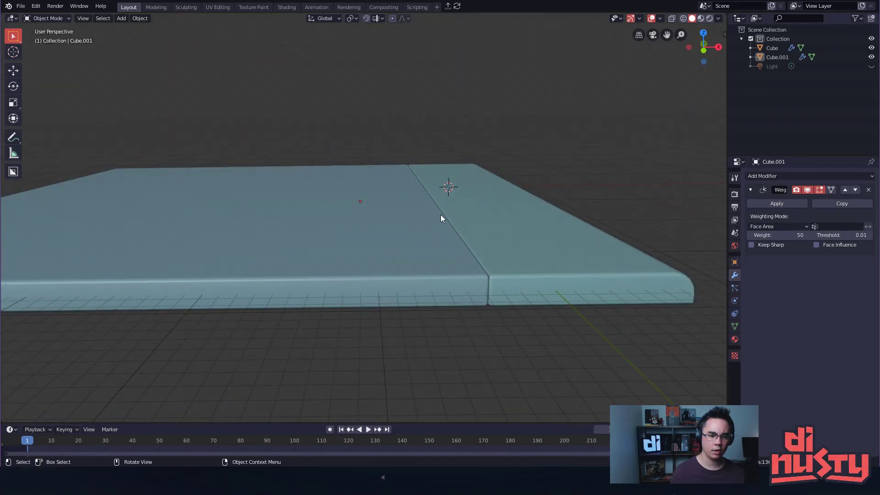
left_click_drag(441, 218, 342, 240)
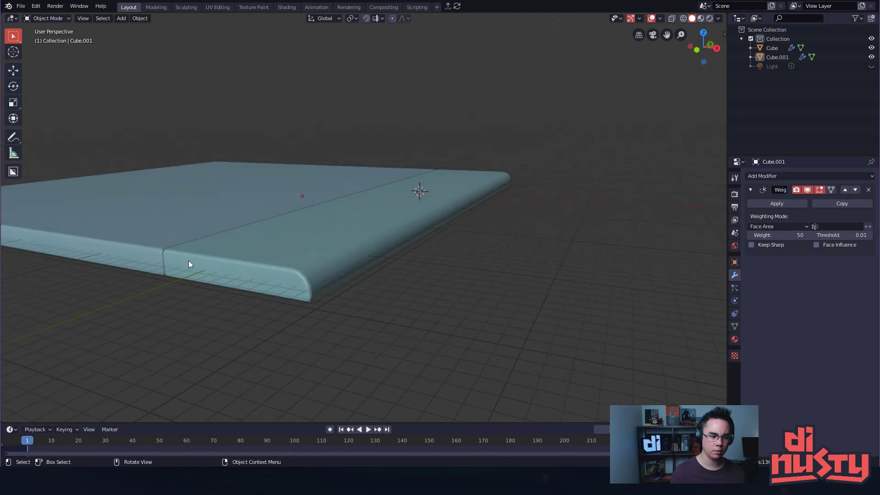
left_click_drag(289, 275, 362, 275)
key("Tab")
key("Tab")
key("Tab")
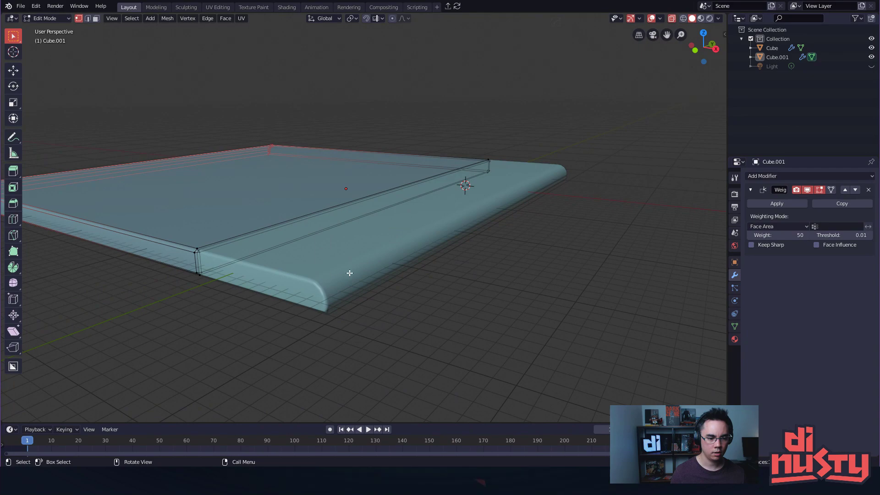
key("z")
left_click_drag(439, 308, 273, 254)
scroll(431, 283, "down", 2)
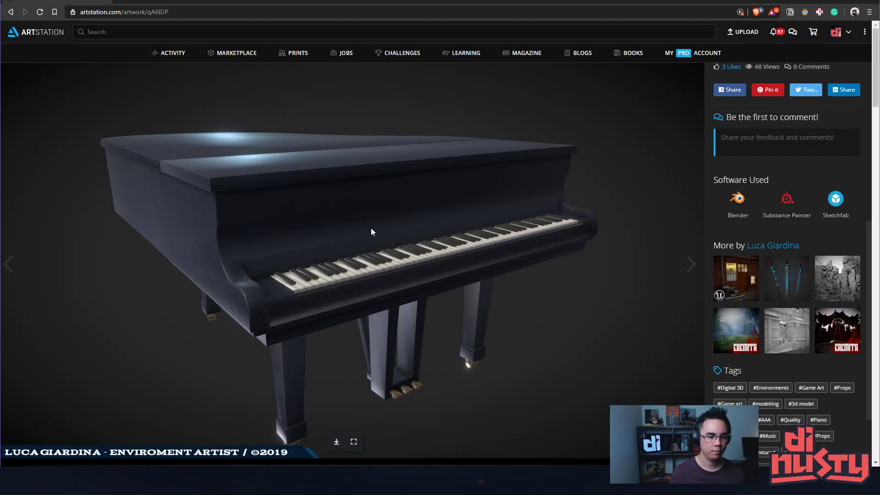
Scroll the Grand Piano page past the shaded renders to the red wireframe renders
scroll(413, 243, "down", 5)
scroll(435, 252, "up", 5)
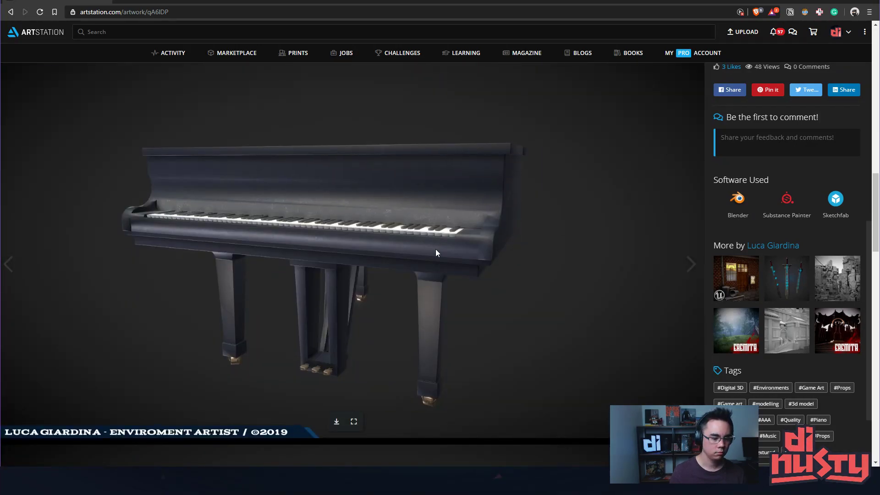
scroll(436, 247, "down", 6)
scroll(435, 249, "down", 2)
scroll(321, 220, "up", 3)
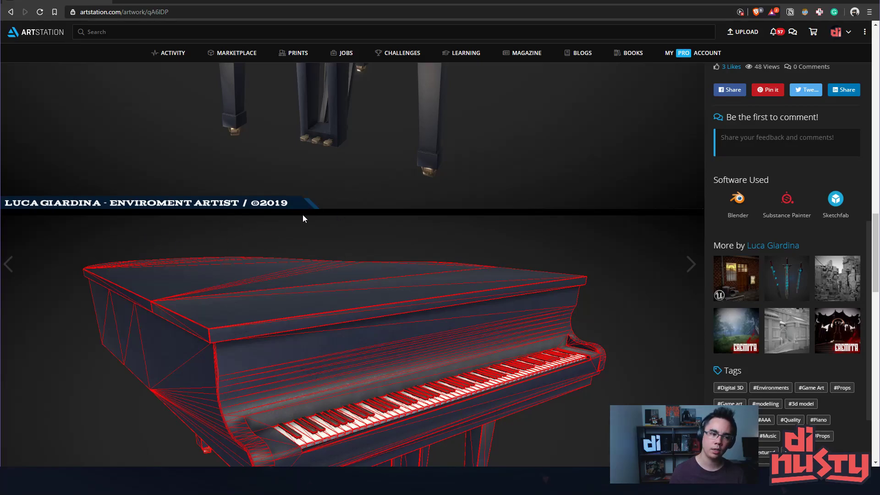
scroll(303, 216, "up", 5)
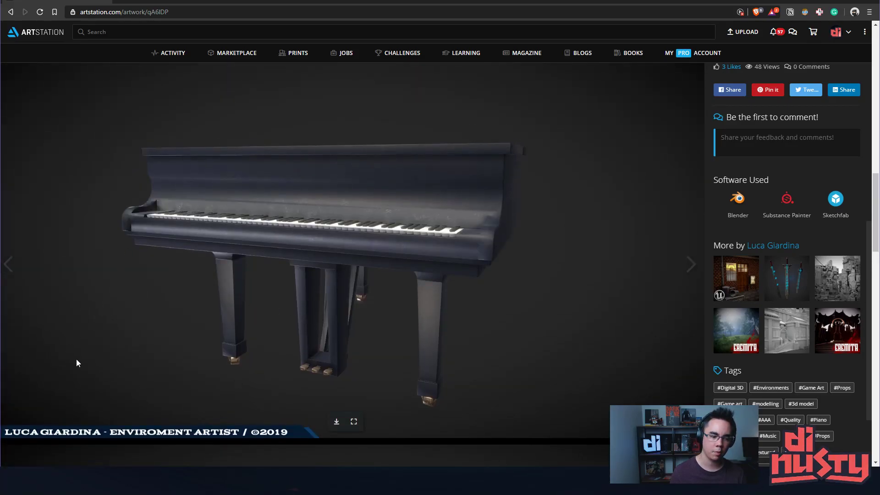
scroll(531, 268, "down", 3)
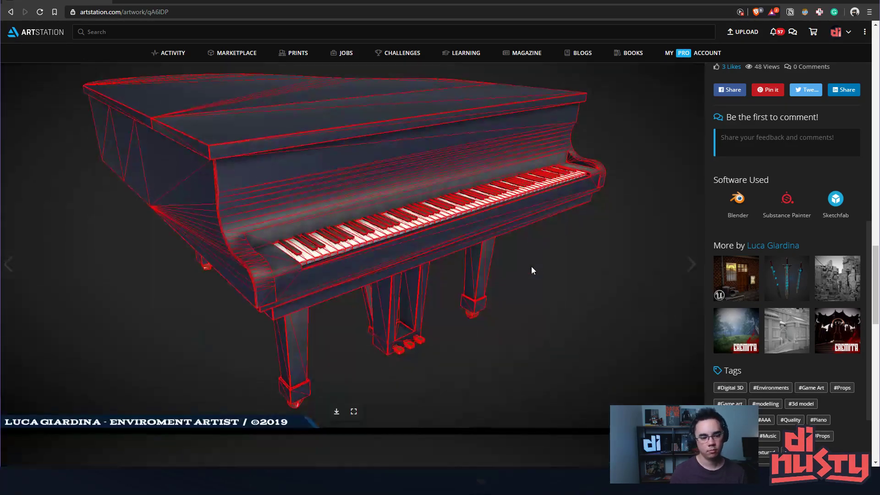
scroll(531, 267, "down", 4)
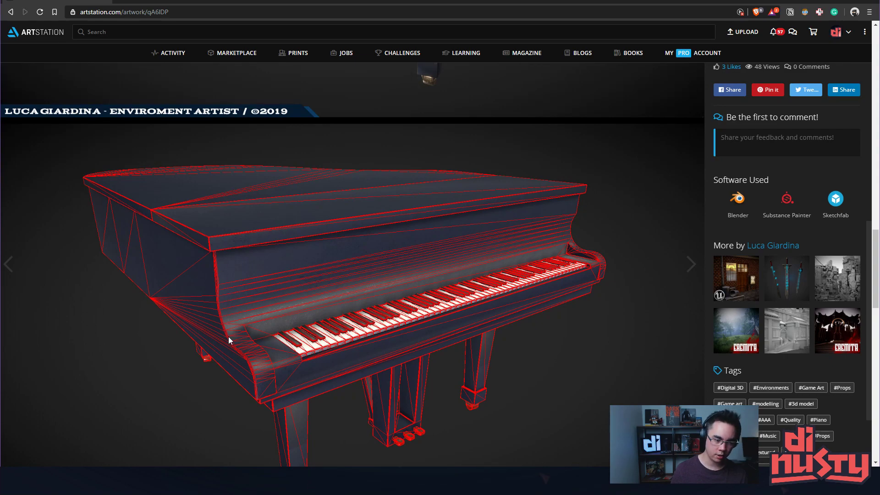
scroll(246, 361, "down", 1)
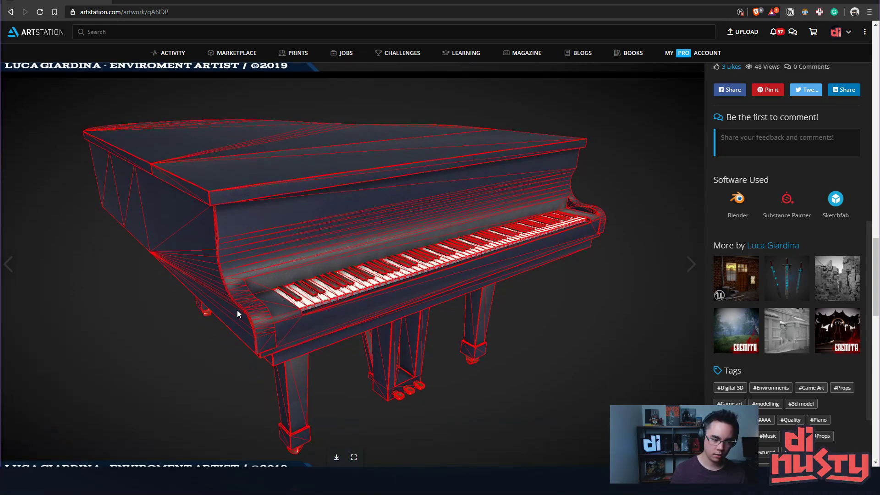
scroll(293, 336, "down", 5)
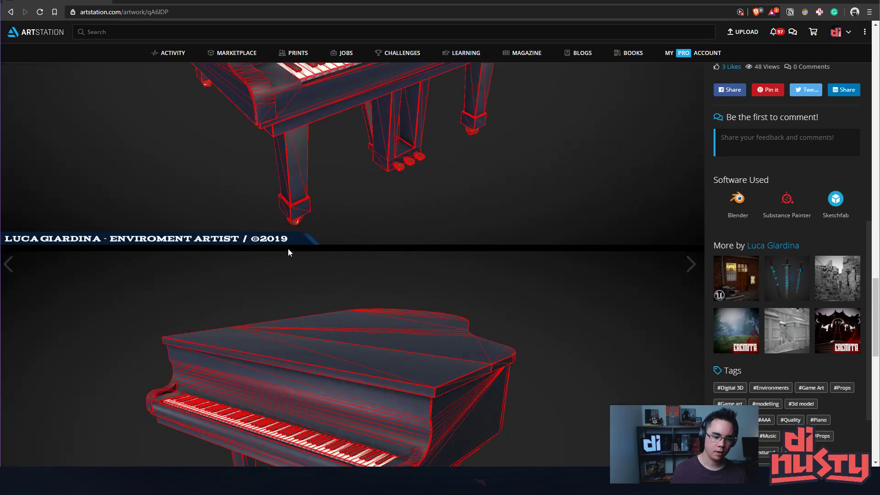
scroll(289, 252, "down", 3)
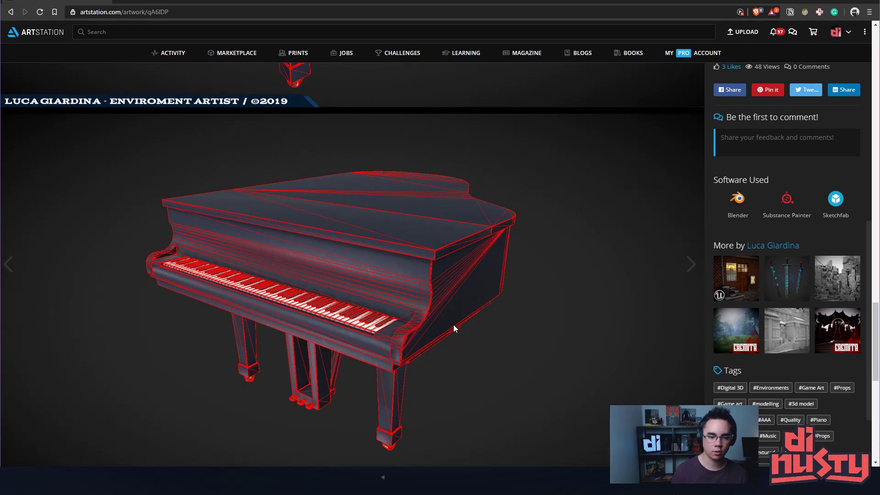
Advance to the next project and scroll through its page
scroll(468, 298, "up", 2)
key("Right")
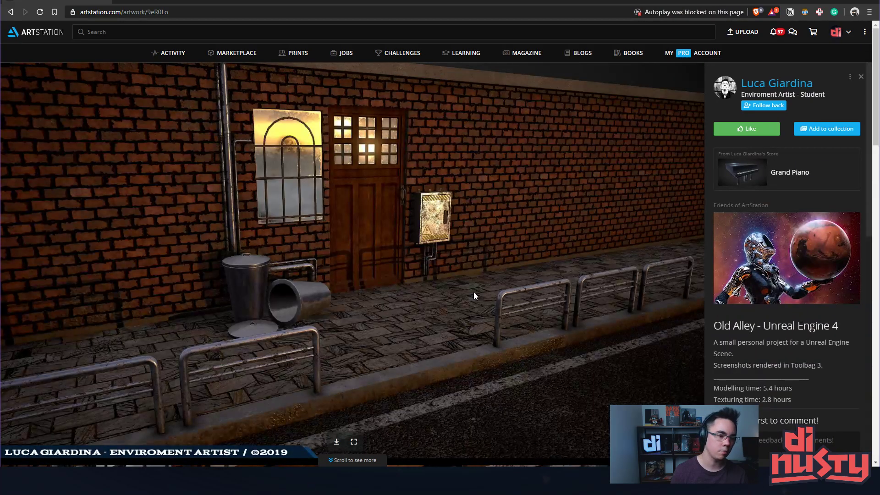
scroll(474, 293, "down", 10)
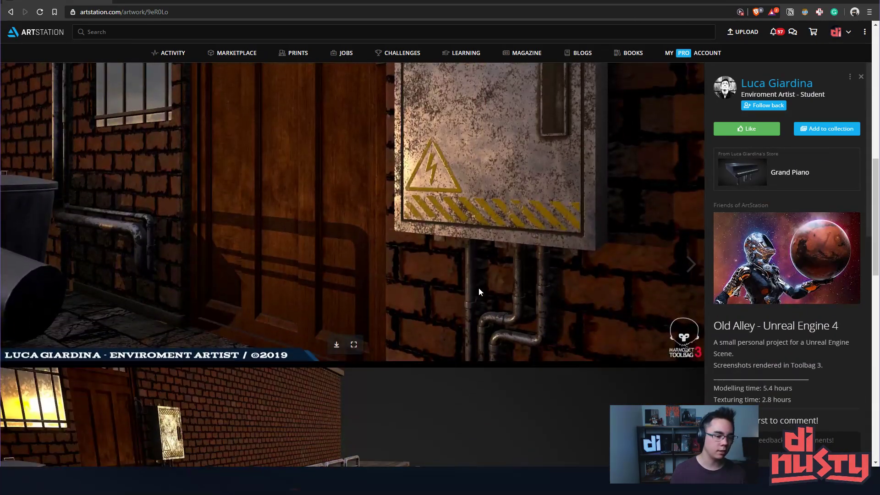
scroll(613, 223, "down", 5)
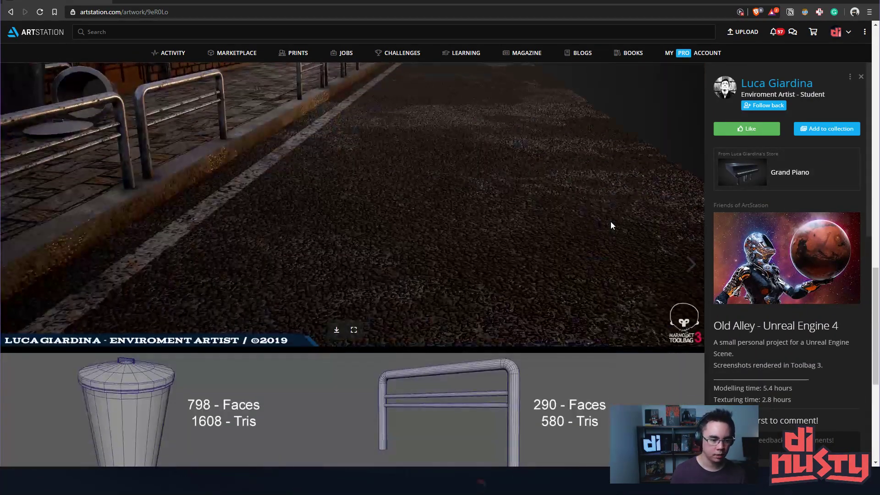
scroll(618, 206, "down", 6)
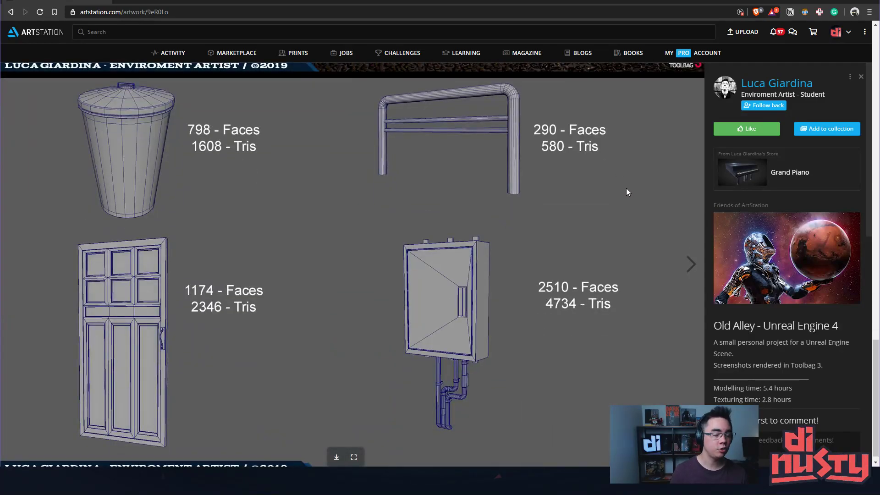
From the artist's portfolio, open the Old Alley project and scroll down its page
left_click(776, 84)
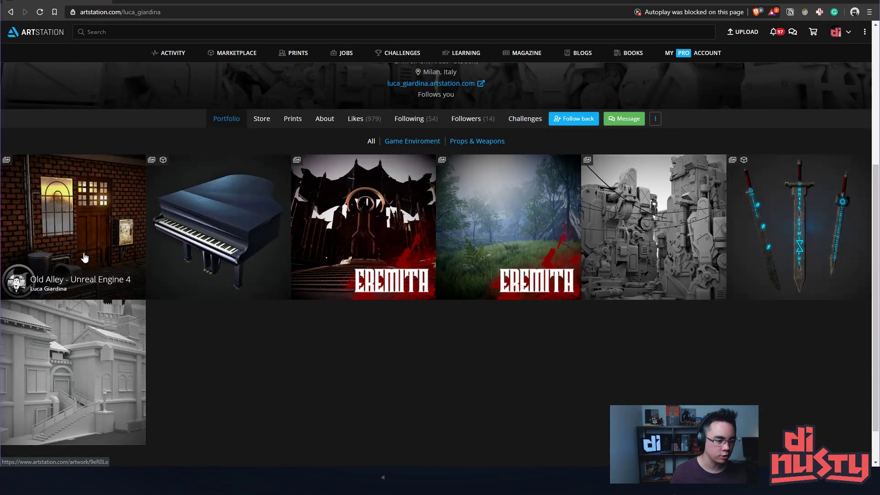
left_click(92, 251)
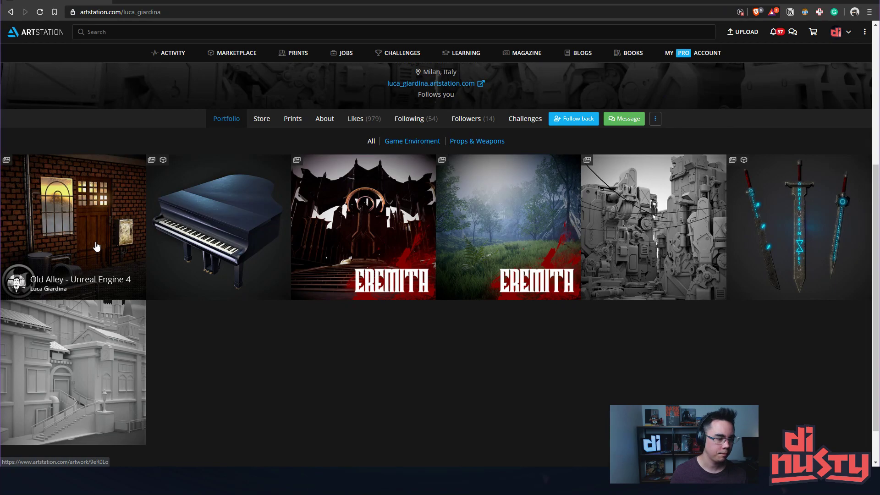
scroll(797, 326, "down", 4)
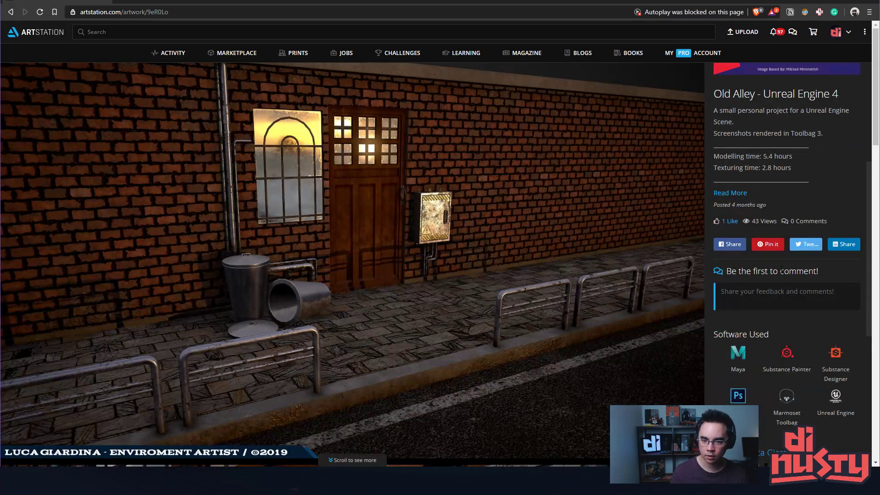
scroll(585, 216, "down", 3)
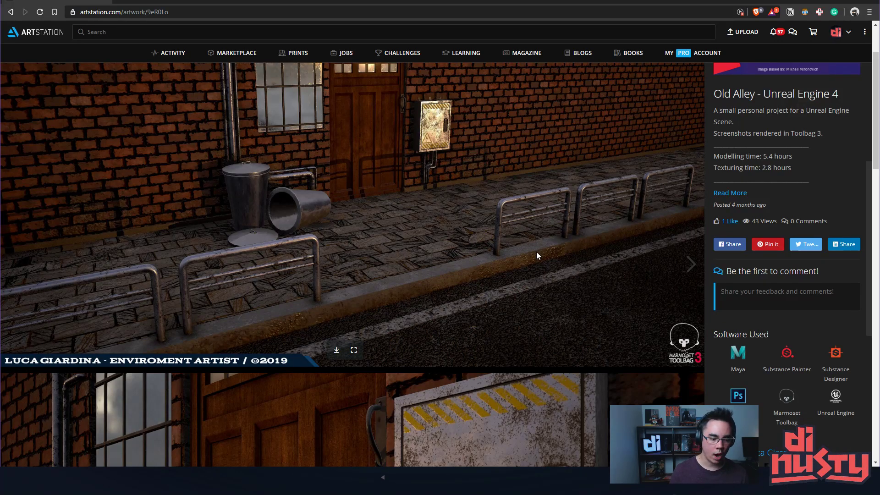
scroll(472, 298, "up", 3)
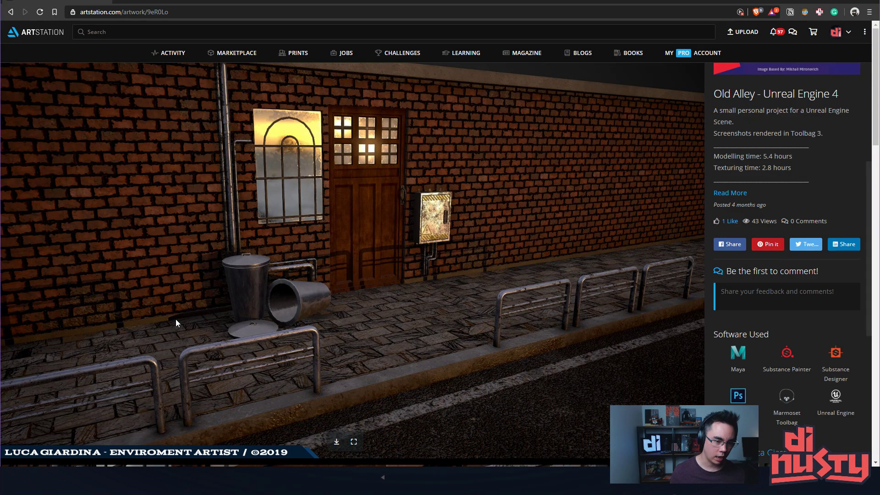
Scroll through the Old Alley images past the wireframe breakdown to the electrical-box close-up and wide alley render
scroll(384, 224, "down", 8)
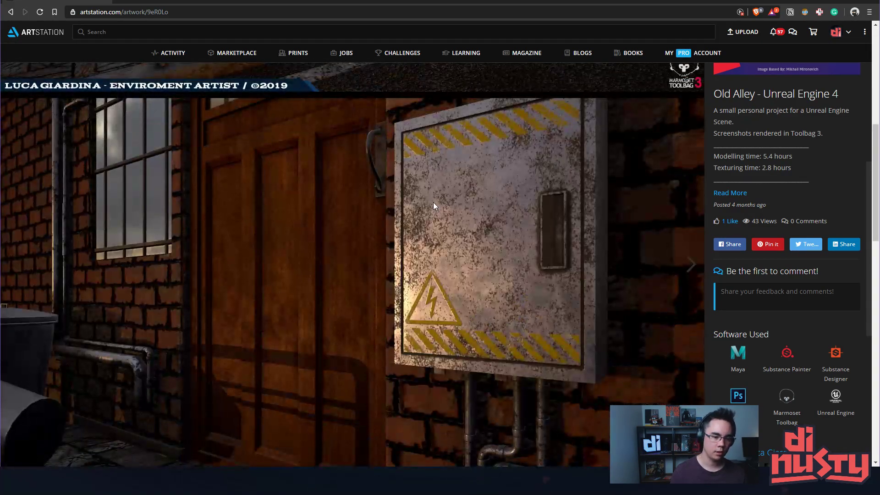
scroll(434, 203, "down", 2)
scroll(391, 180, "up", 2)
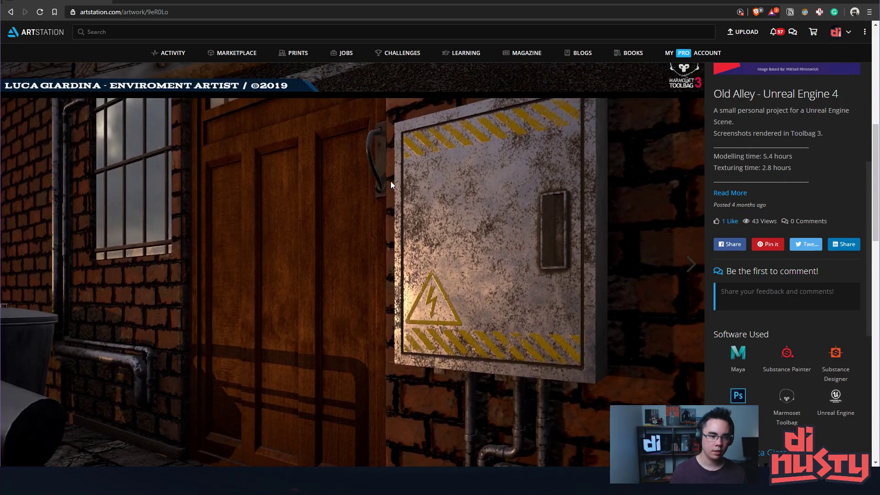
scroll(589, 280, "down", 5)
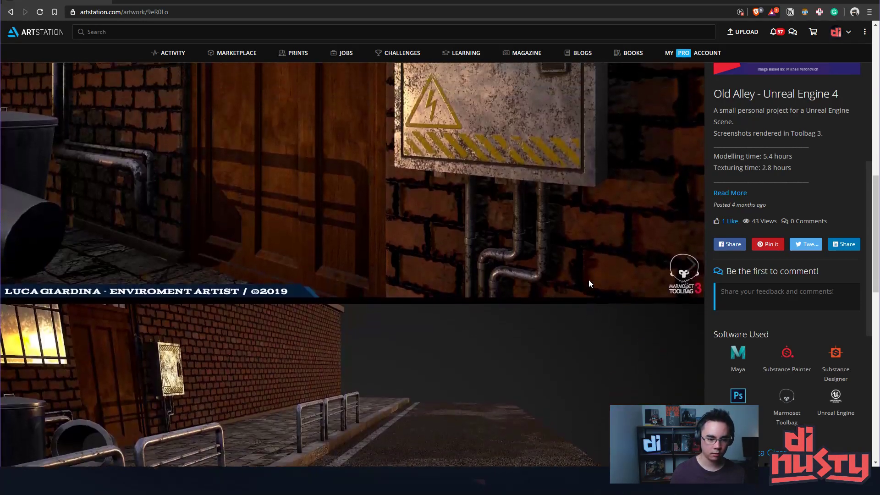
scroll(584, 280, "up", 8)
scroll(584, 278, "down", 18)
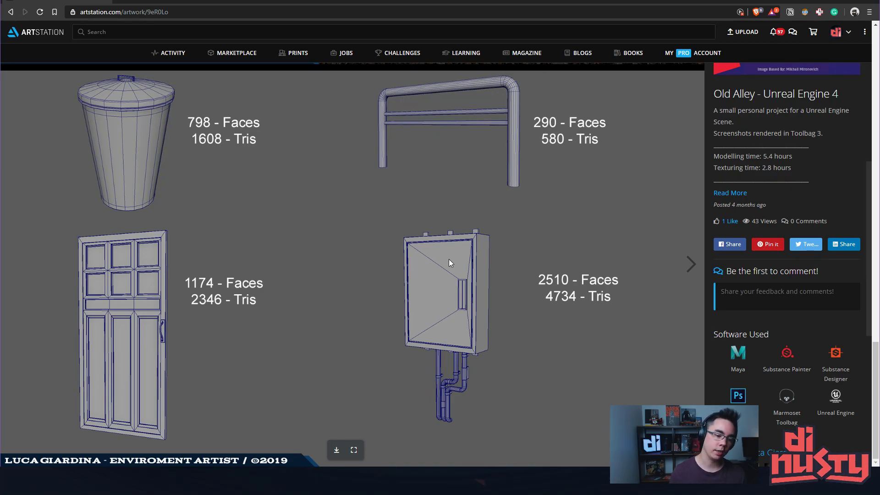
scroll(449, 263, "down", 10)
scroll(454, 257, "up", 5)
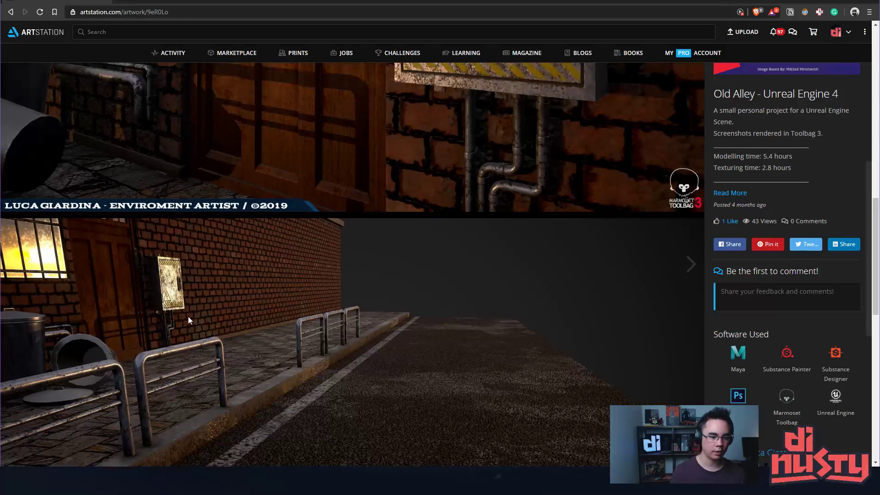
scroll(455, 255, "up", 2)
scroll(544, 198, "down", 1)
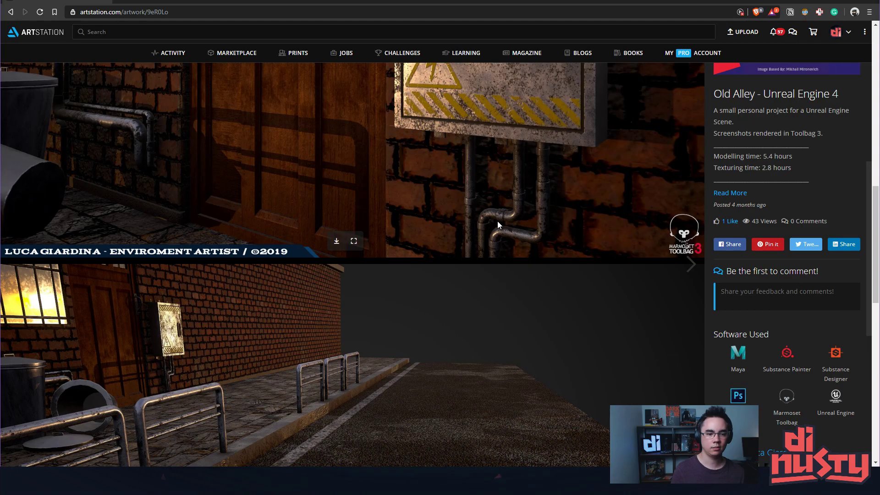
scroll(497, 221, "down", 6)
scroll(497, 207, "down", 20)
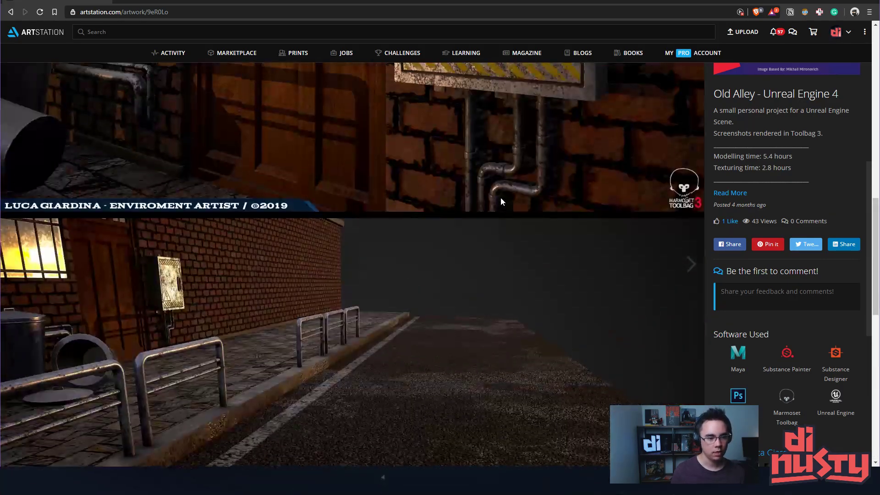
Scroll from the railings shot to the weathered electrical box close-up beside the wooden door
scroll(506, 192, "up", 2)
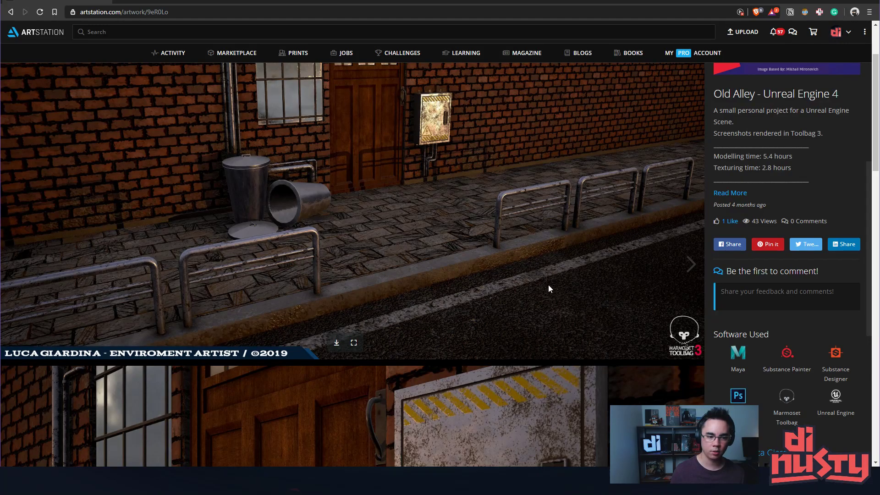
scroll(392, 128, "up", 2)
scroll(376, 197, "down", 4)
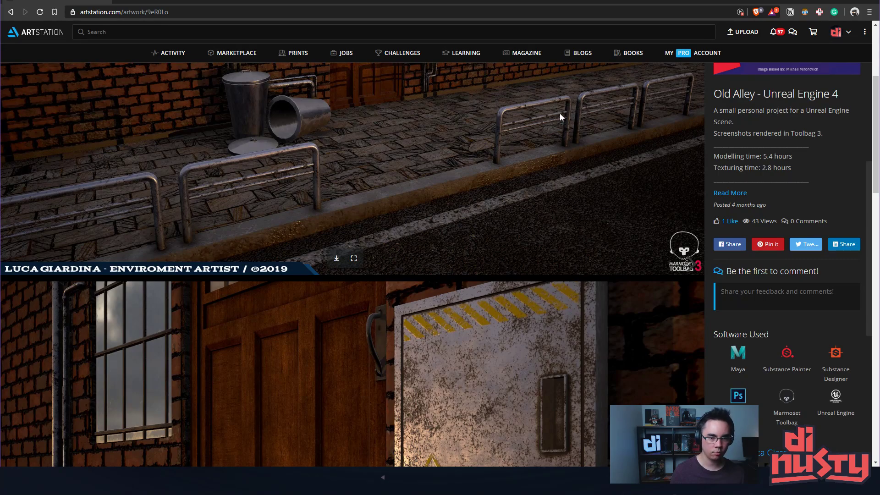
scroll(593, 114, "down", 4)
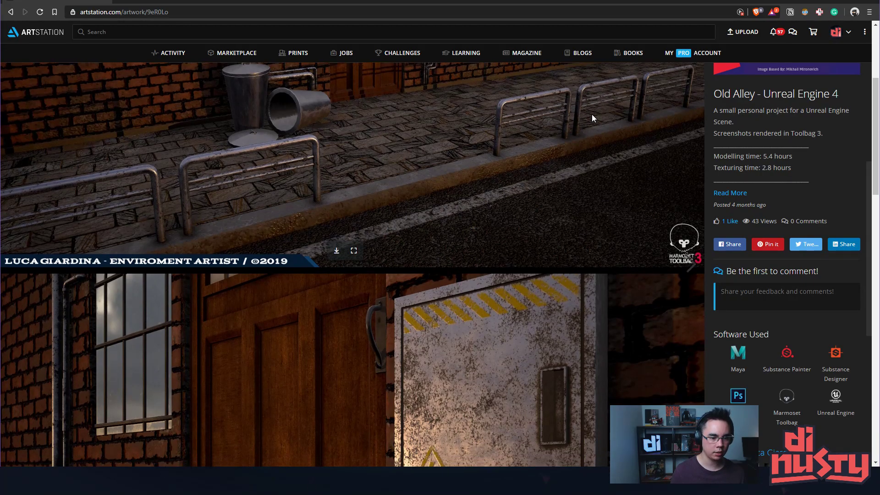
scroll(596, 100, "up", 7)
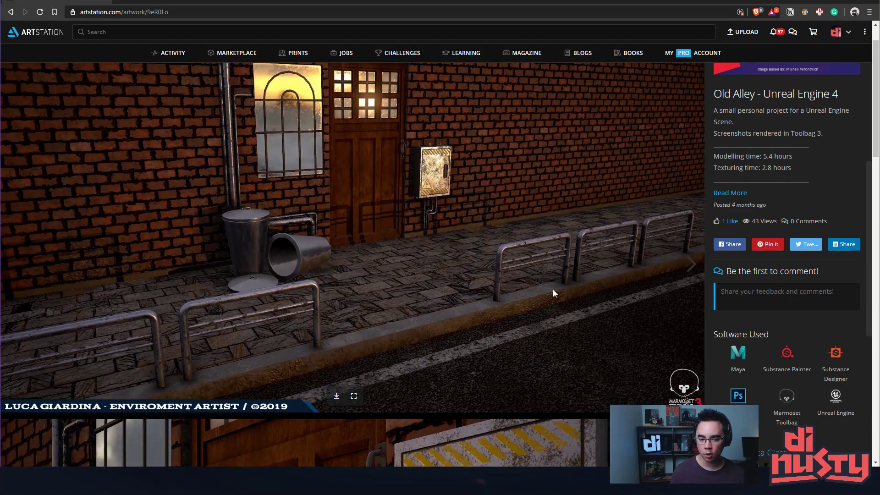
scroll(517, 295, "down", 1)
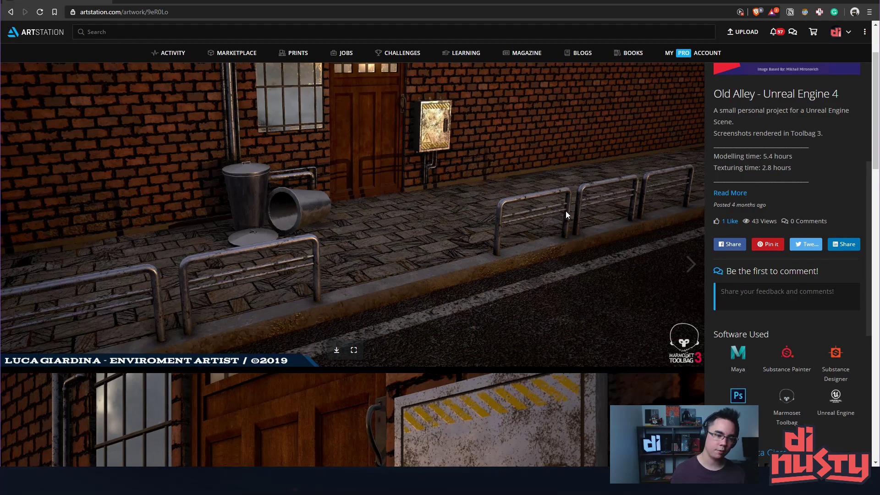
scroll(565, 192, "up", 2)
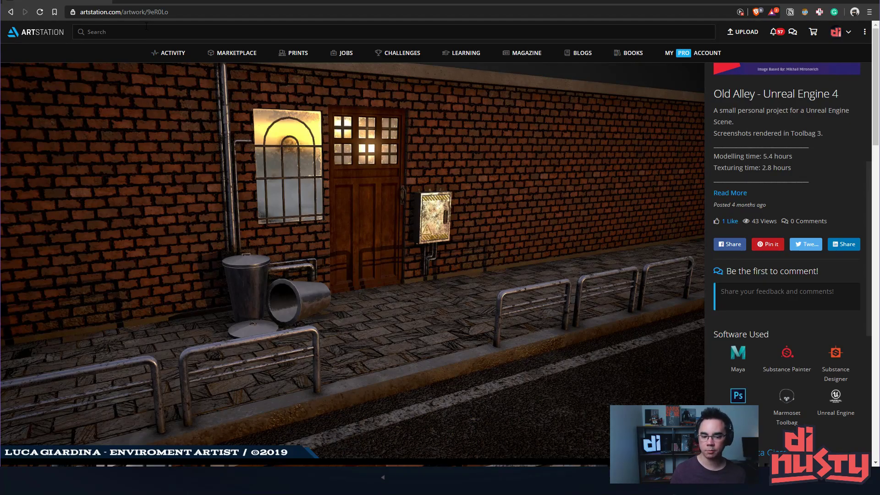
scroll(378, 148, "down", 6)
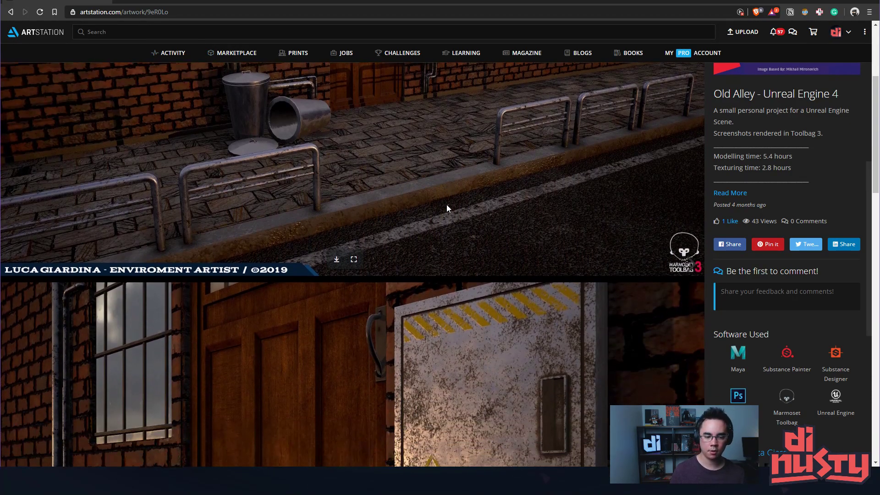
scroll(447, 203, "down", 2)
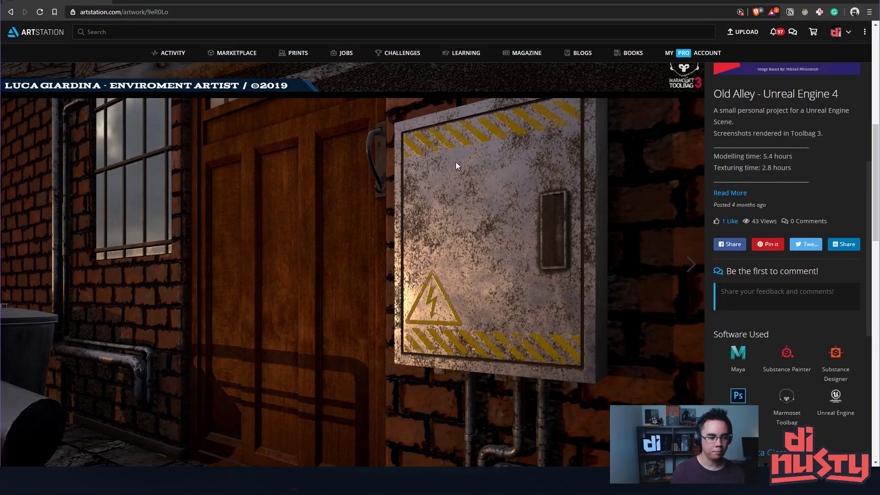
scroll(455, 163, "up", 1)
scroll(455, 163, "down", 1)
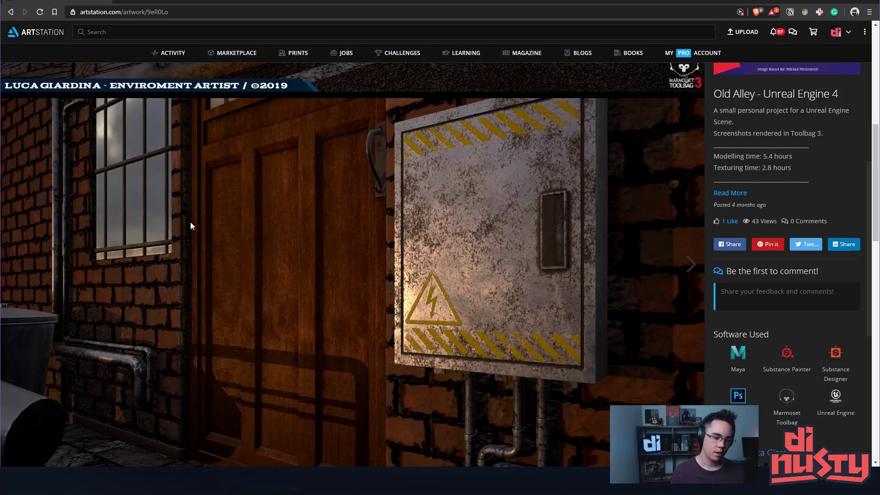
scroll(565, 321, "down", 2)
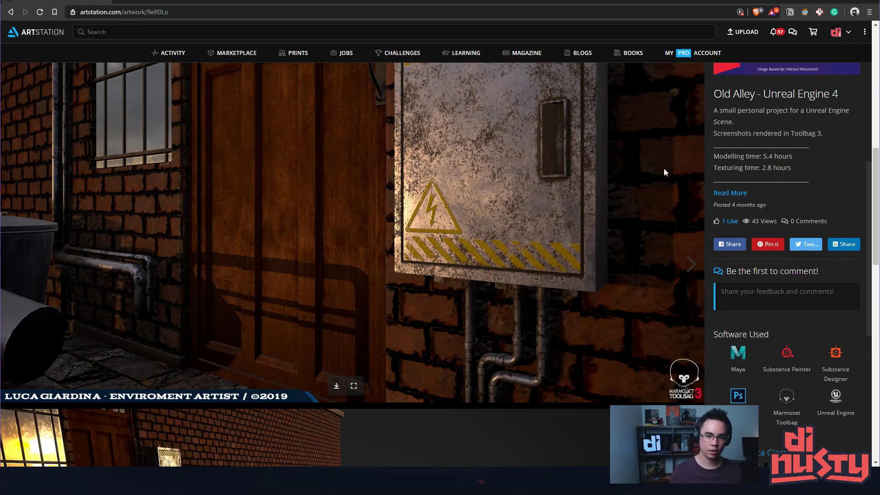
Highlight the 'Modelling time: 5.4 hours' and texturing time lines in the project description
left_click_drag(810, 172, 716, 155)
left_click(814, 160)
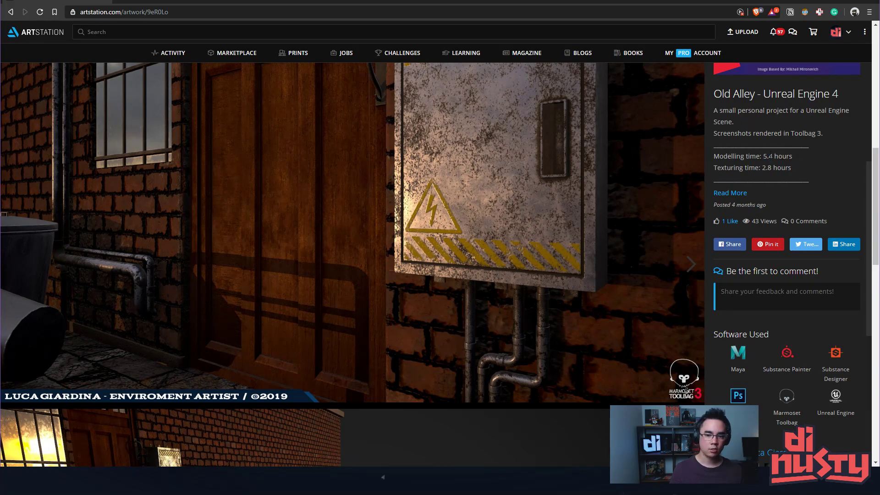
triple_click(770, 155)
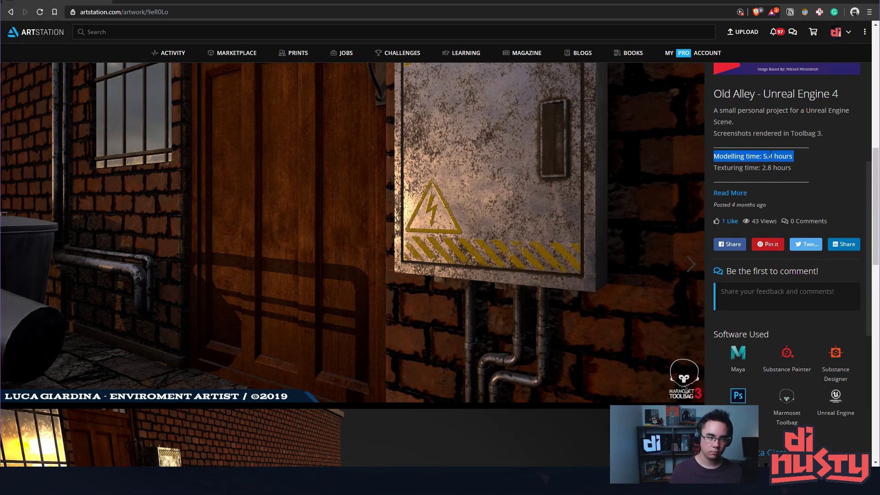
mouse_move(803, 168)
left_mouse_down()
mouse_move(705, 159)
mouse_move(752, 156)
mouse_move(762, 167)
mouse_move(729, 157)
mouse_move(800, 162)
left_mouse_up()
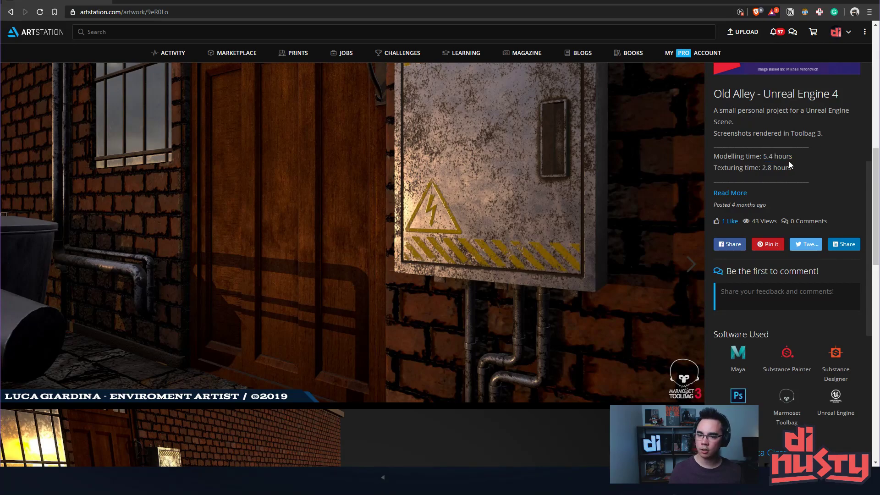
Scroll down to the wireframe breakdown showing the 798-face bin and 290-face railing
scroll(612, 274, "down", 10)
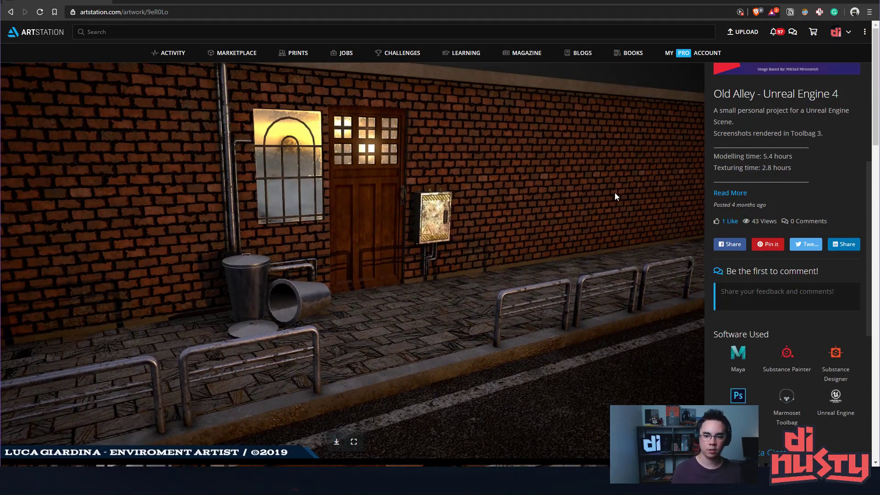
scroll(616, 191, "down", 10)
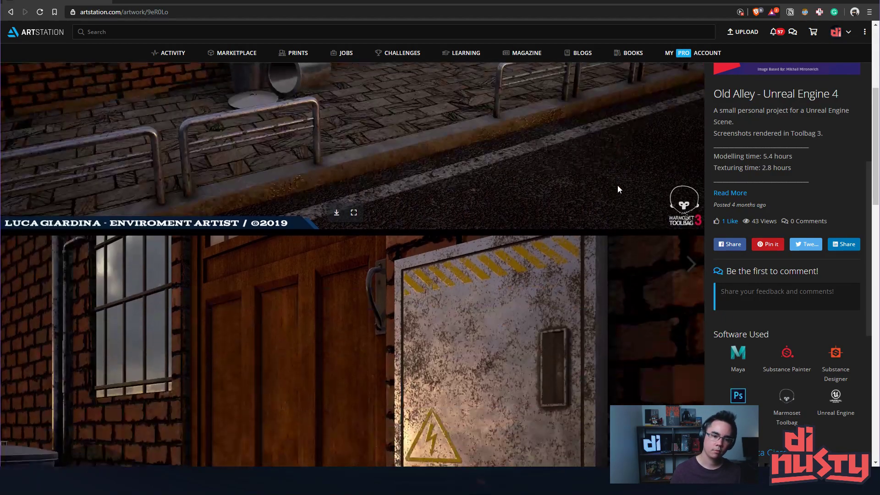
scroll(618, 189, "down", 8)
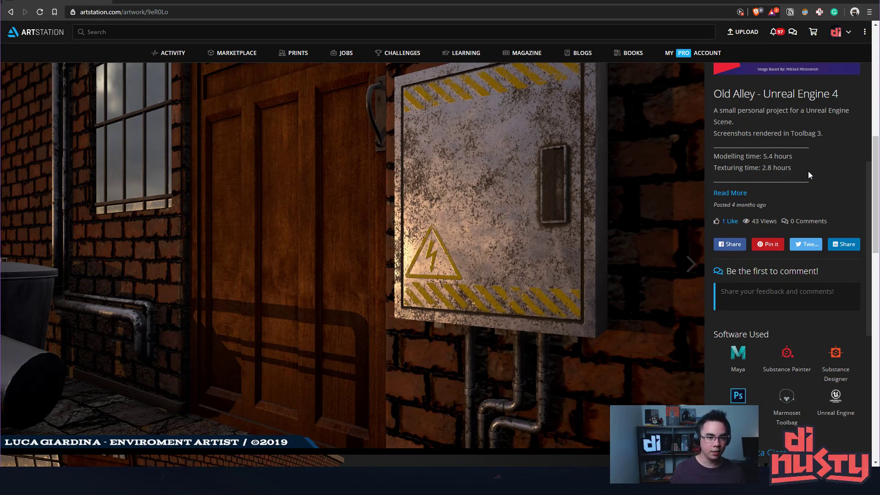
Scroll through the Old Alley images, ending on the wide street render with railings and empty road
scroll(595, 193, "down", 12)
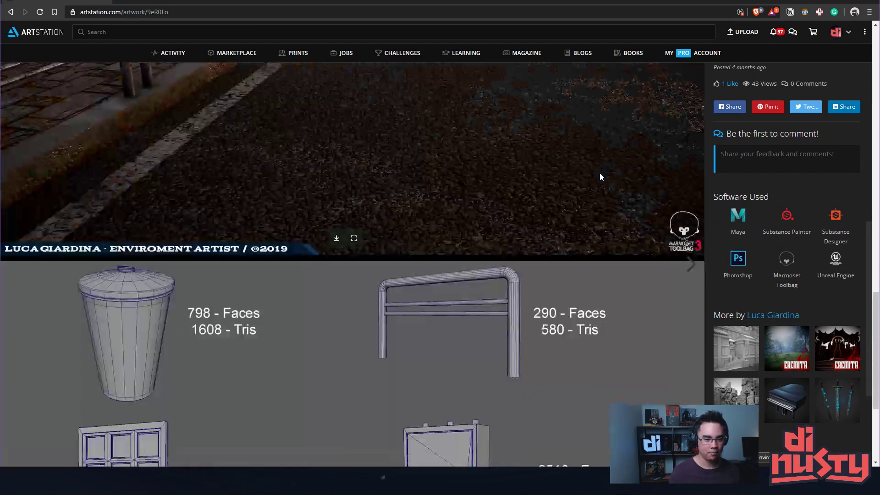
scroll(383, 343, "up", 6)
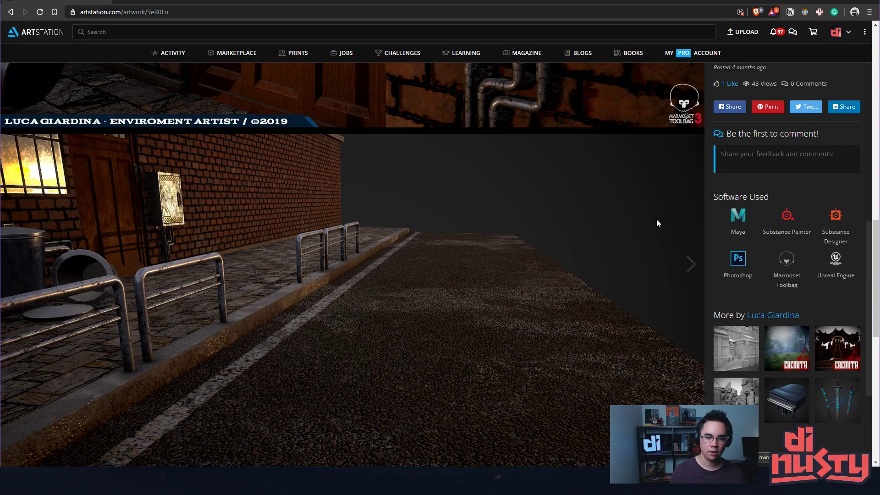
scroll(662, 210, "down", 9)
scroll(658, 181, "up", 11)
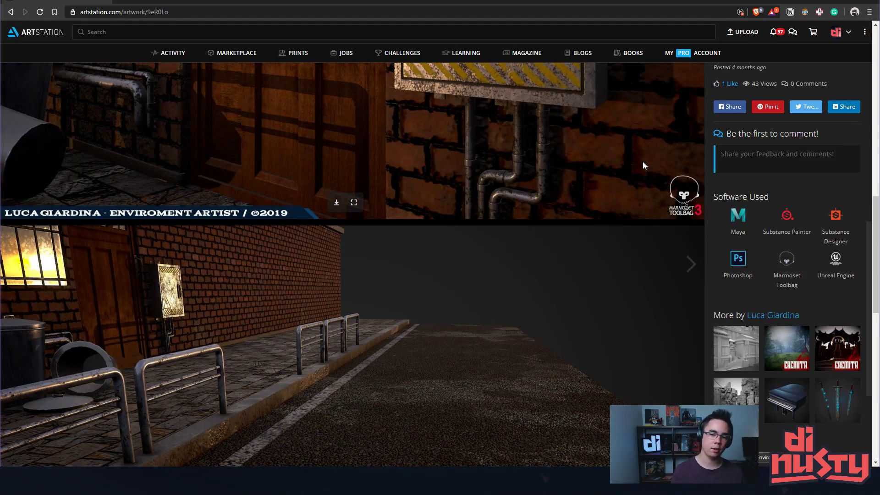
scroll(574, 304, "down", 10)
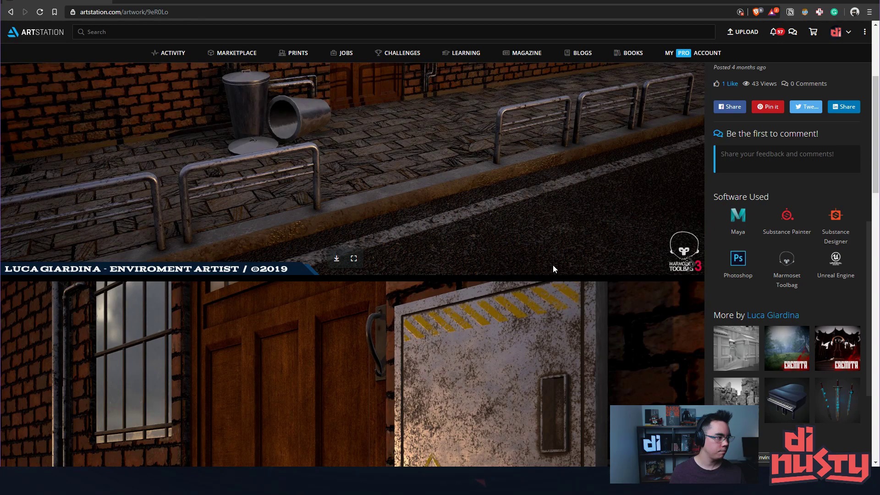
scroll(553, 266, "down", 6)
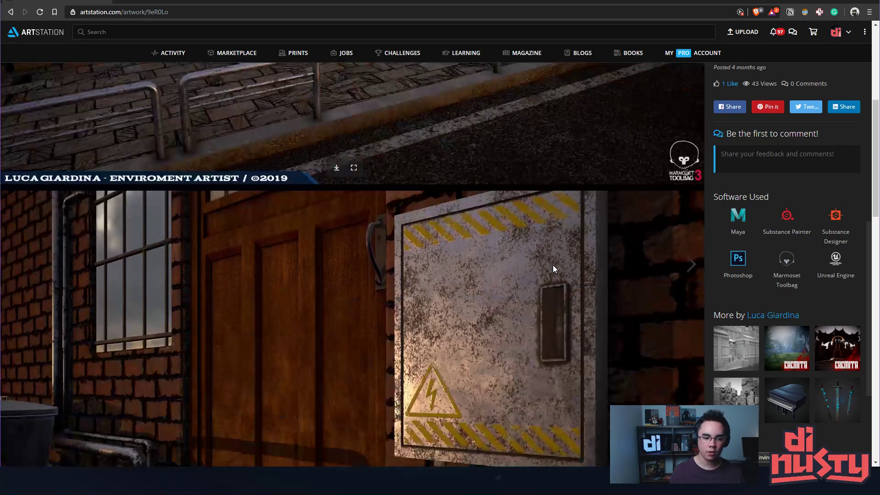
scroll(553, 268, "down", 5)
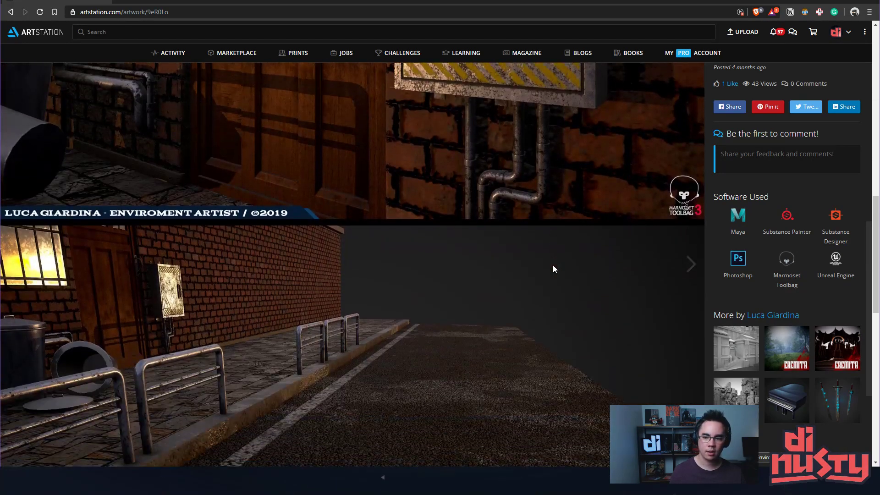